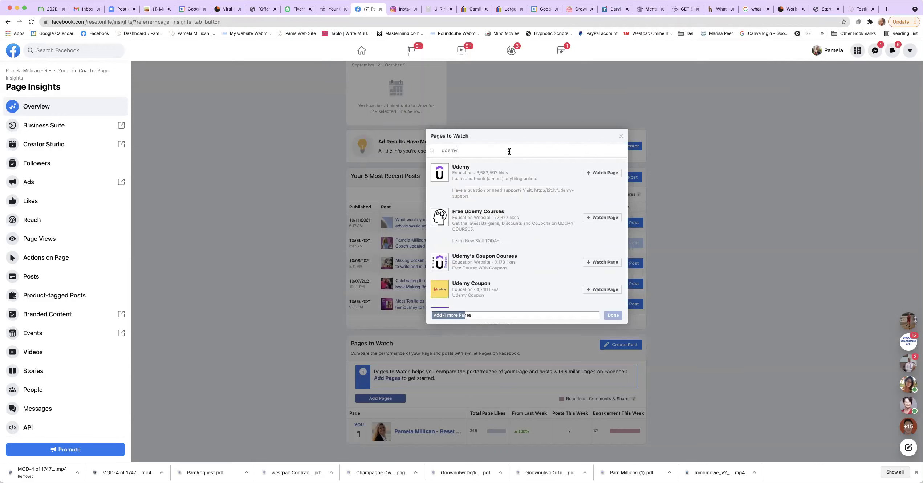
- Add the main Udemy page to the pages to watch
{"action": "left_click", "coordinate": [595, 174]}
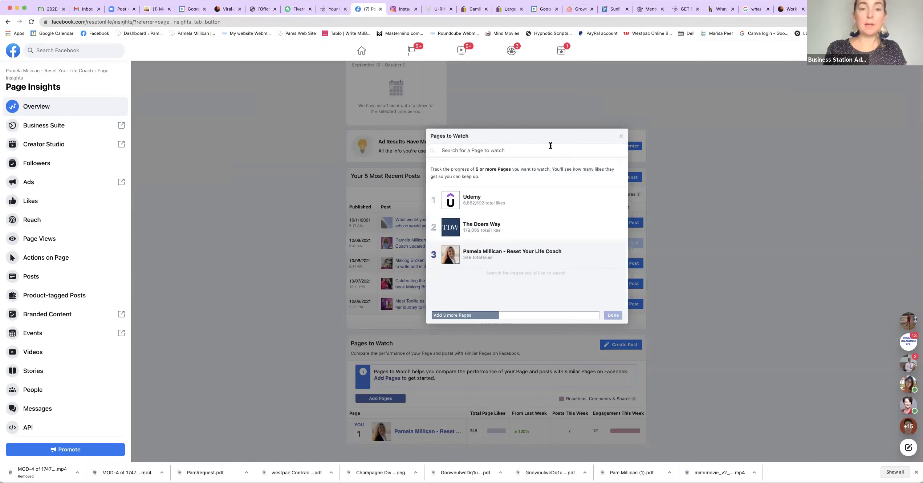
- Try to find the Thinkific page to watch, and clear the search
{"action": "type", "text": "thinkif"}
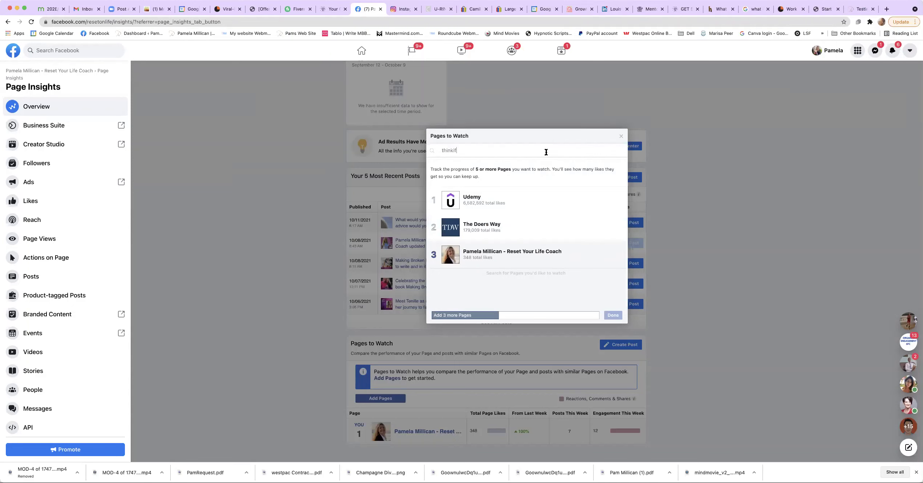
{"action": "key", "text": "super+a"}
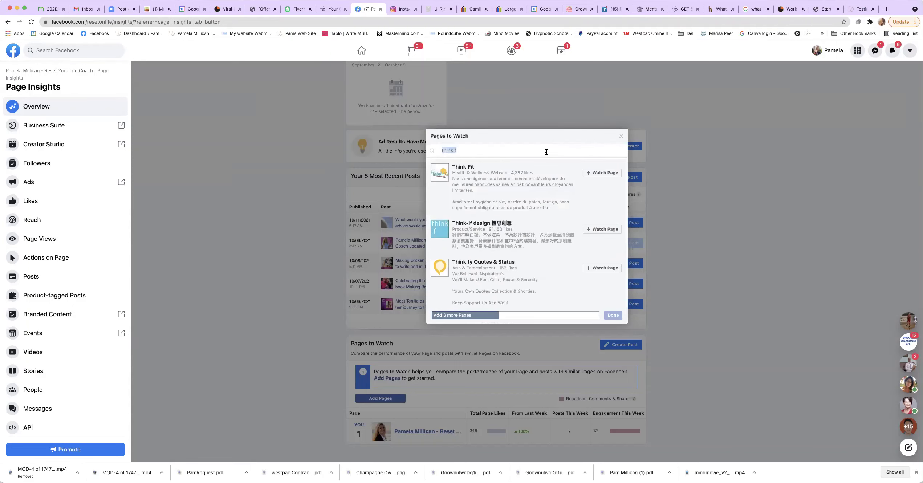
{"action": "left_click", "coordinate": [546, 152]}
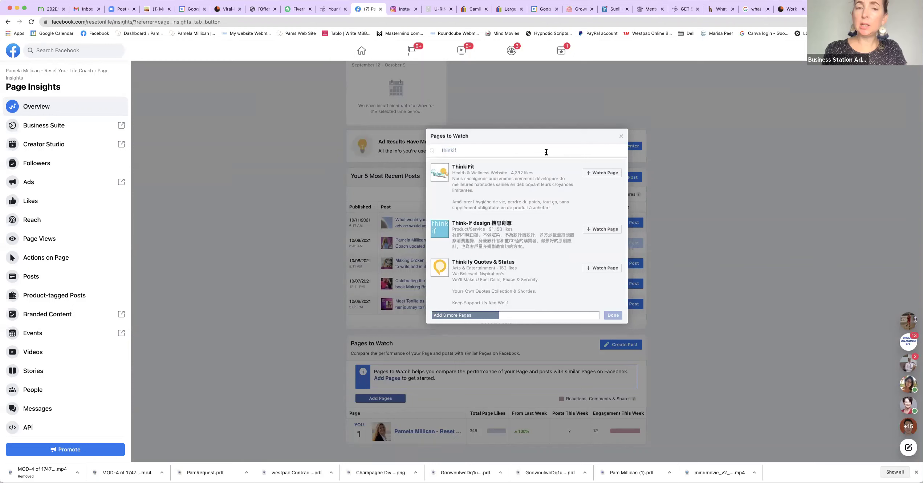
{"action": "type", "text": "f"}
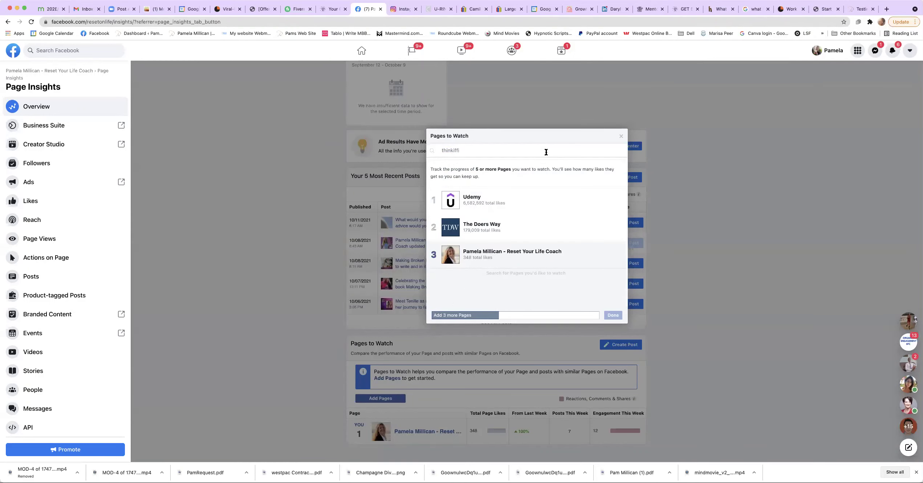
{"action": "type", "text": "i"}
{"action": "double_click", "coordinate": [546, 152]}
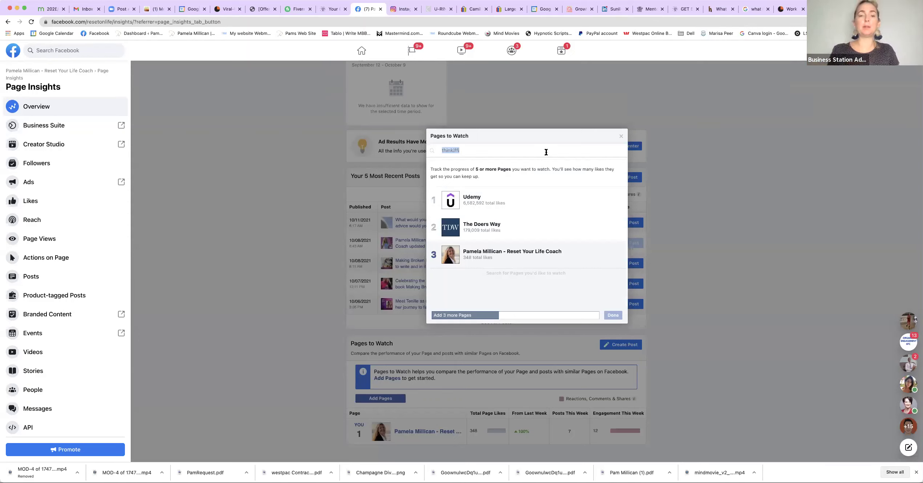
{"action": "type", "text": "thin"}
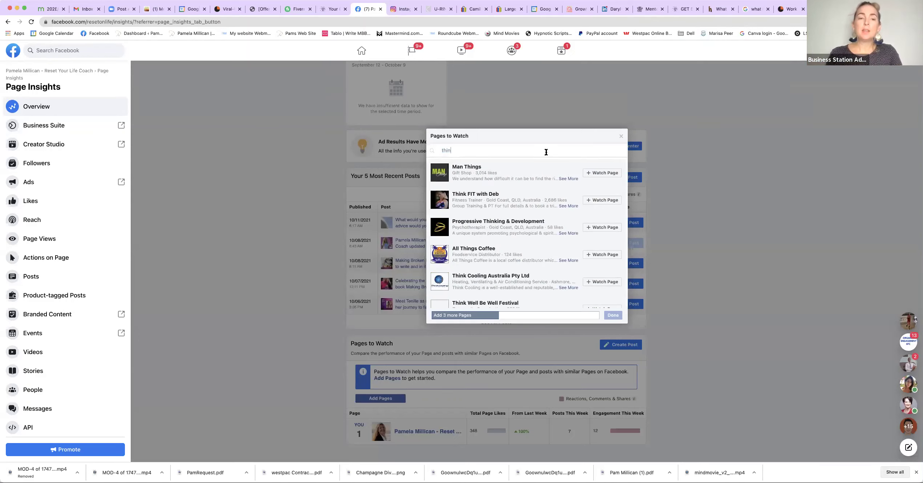
{"action": "type", "text": "kific"}
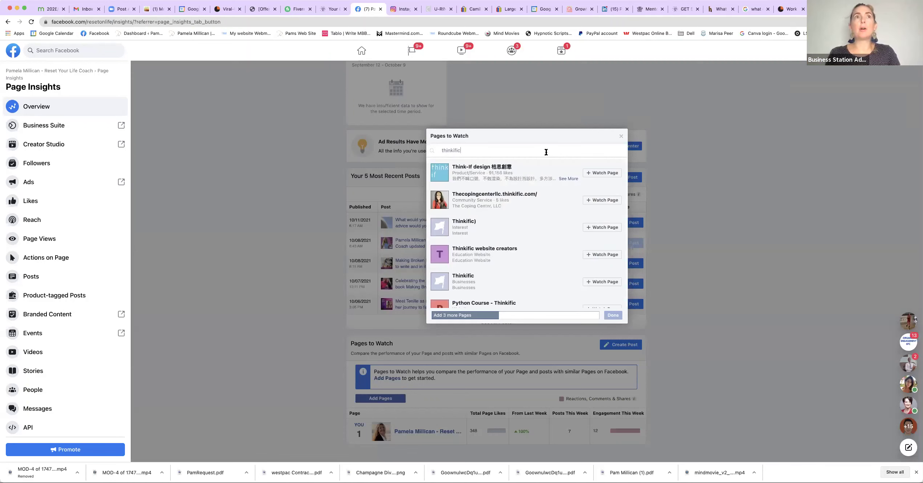
{"action": "key", "text": "BackSpace"}
{"action": "key", "text": "BackSpace"}
{"action": "key", "text": "BackSpace"}
{"action": "key", "text": "BackSpace"}
{"action": "key", "text": "BackSpace"}
{"action": "key", "text": "BackSpace"}
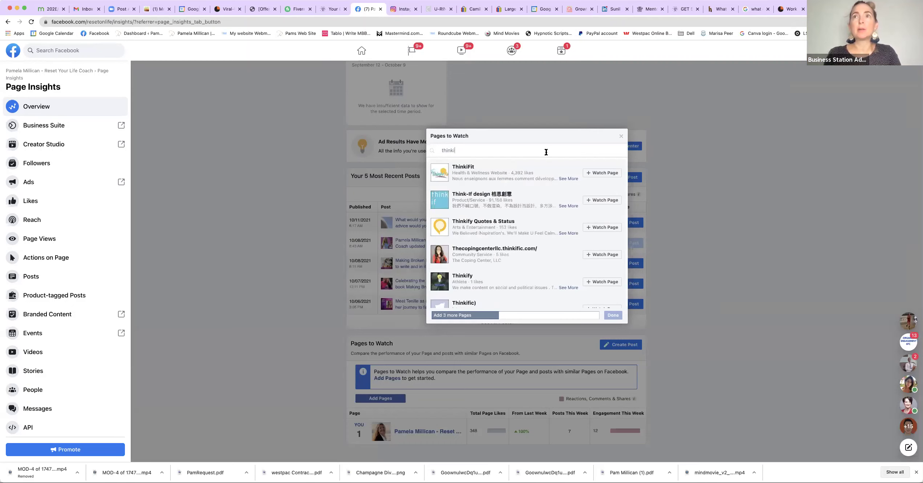
{"action": "key", "text": "BackSpace"}
{"action": "key", "text": "BackSpace"}
{"action": "key", "text": "BackSpace"}
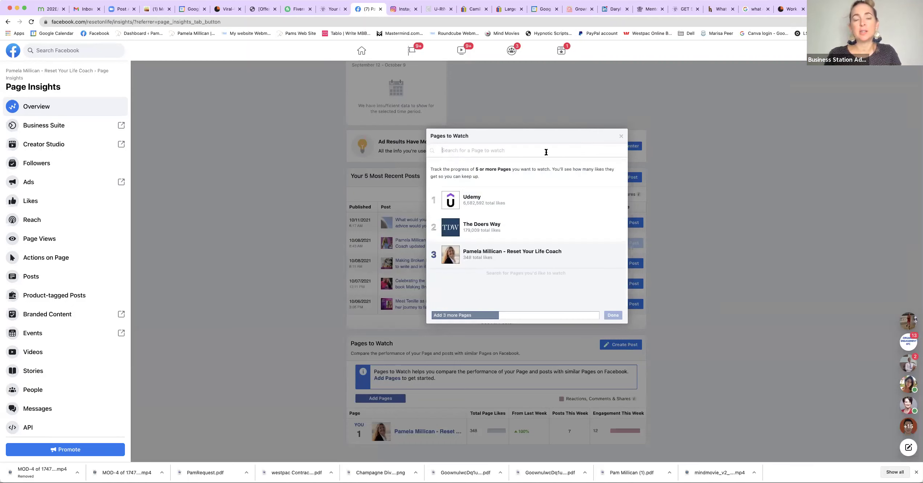
- Add the Live Your Message with Marisa Murgatroyd page and the Kelly Roach business consultant page to the pages to watch
{"action": "type", "text": "marisa"}
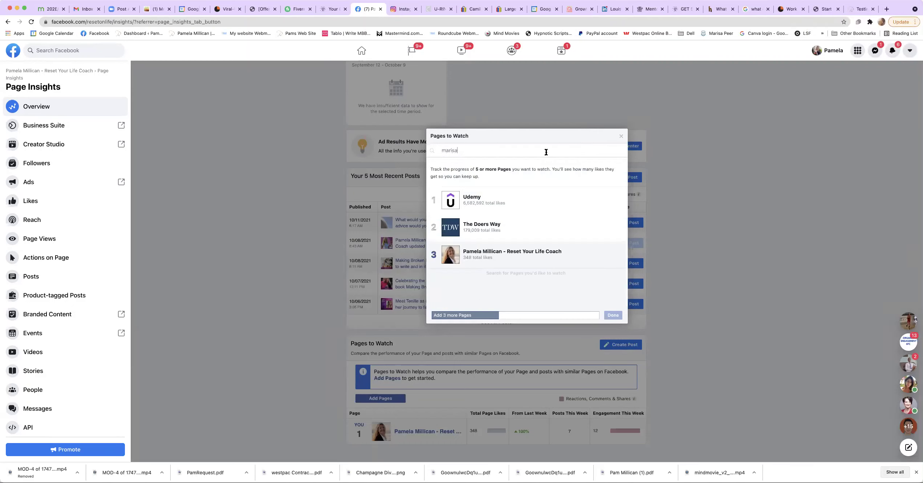
{"action": "type", "text": " murgat"}
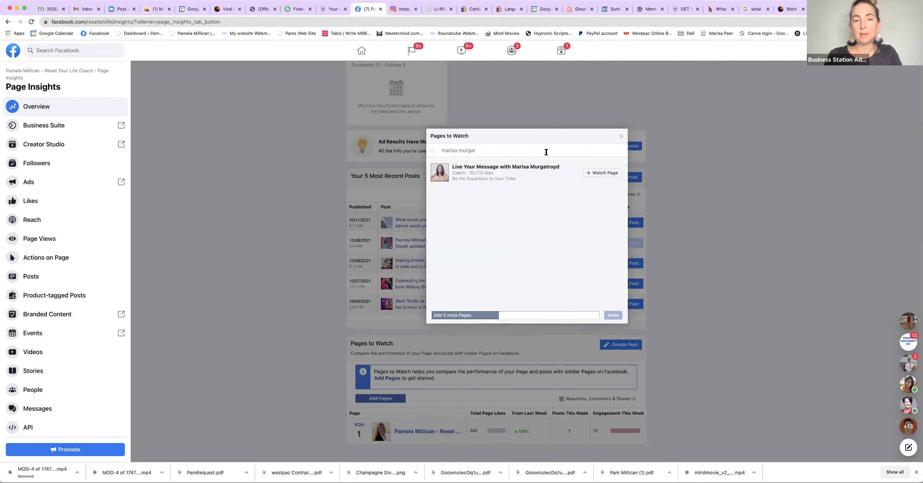
{"action": "left_click", "coordinate": [611, 174]}
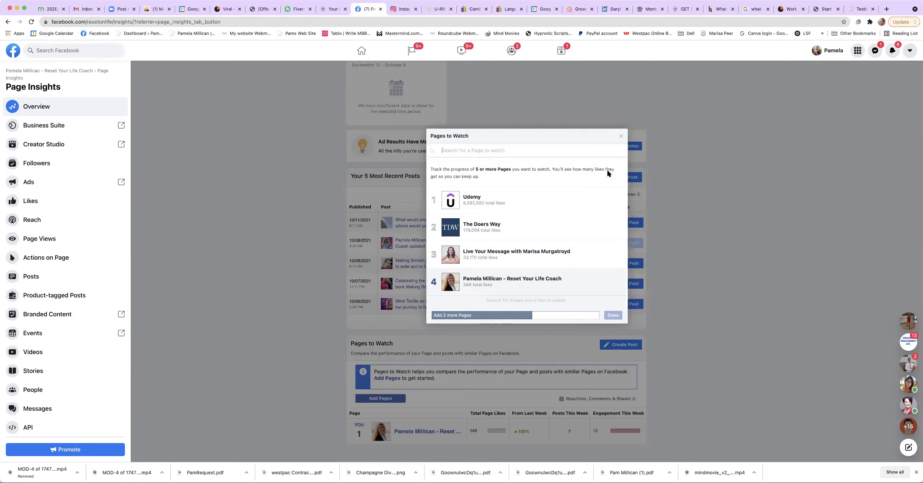
{"action": "type", "text": "kelly roach"}
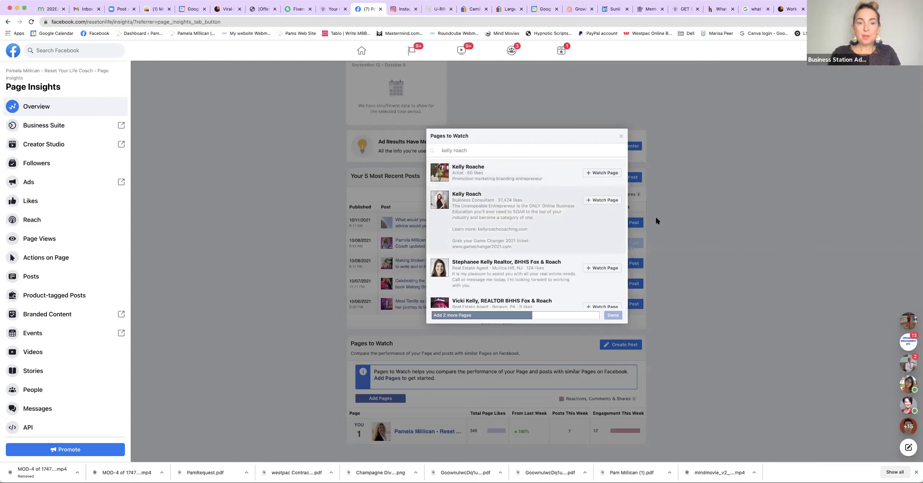
{"action": "left_click", "coordinate": [604, 200]}
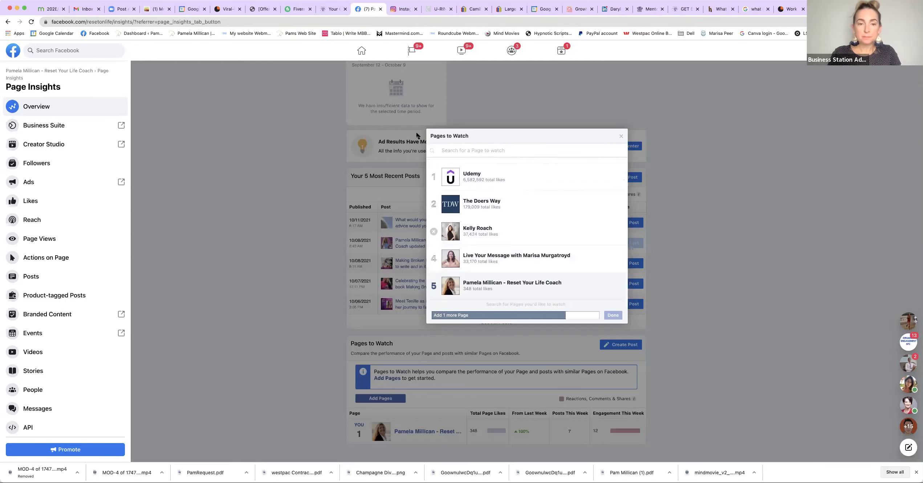
- Search for Tony Robbins pages to watch and look through the results
{"action": "left_click", "coordinate": [457, 150]}
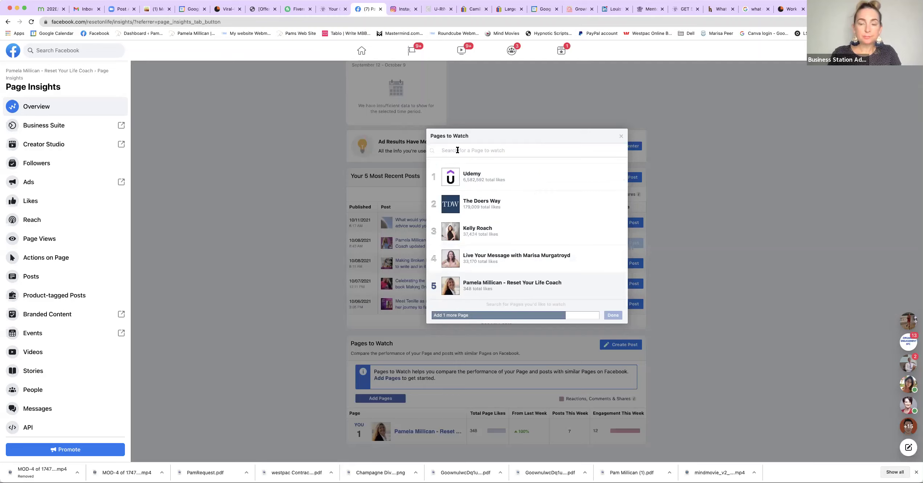
{"action": "type", "text": "tony ro"}
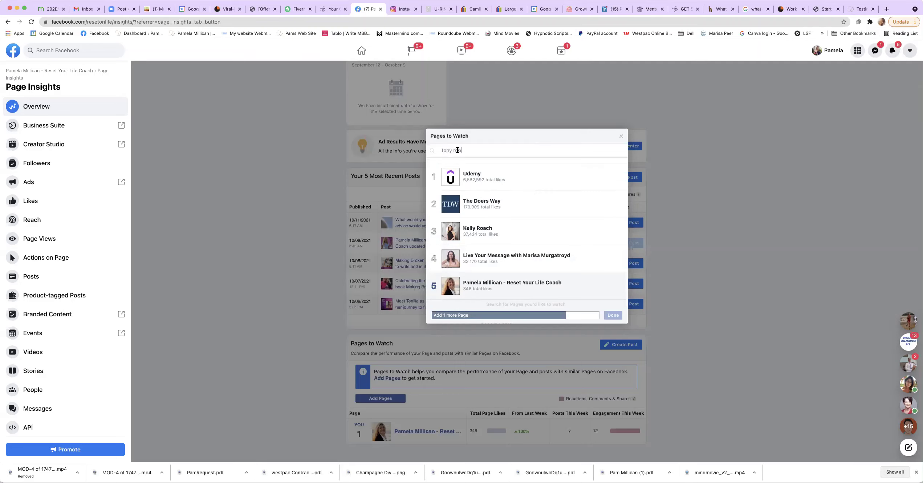
{"action": "type", "text": "bbins"}
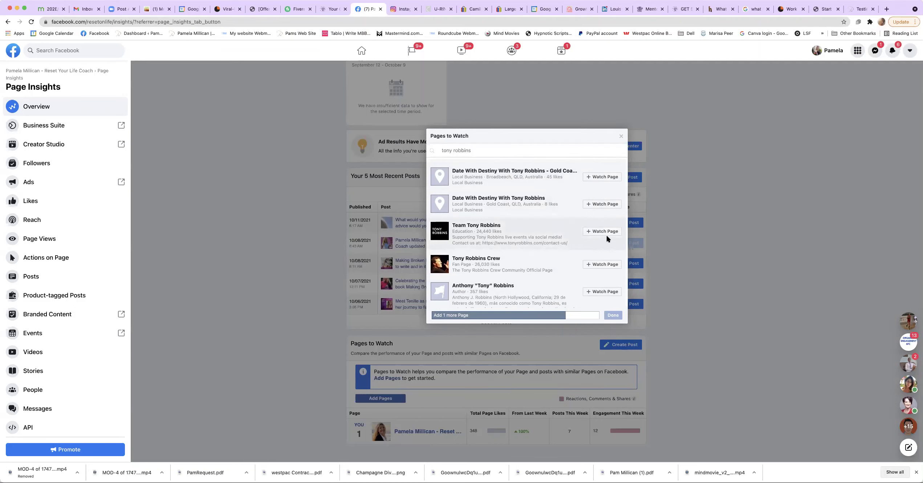
{"action": "scroll", "coordinate": [587, 287], "scroll_direction": "down", "scroll_amount": 5}
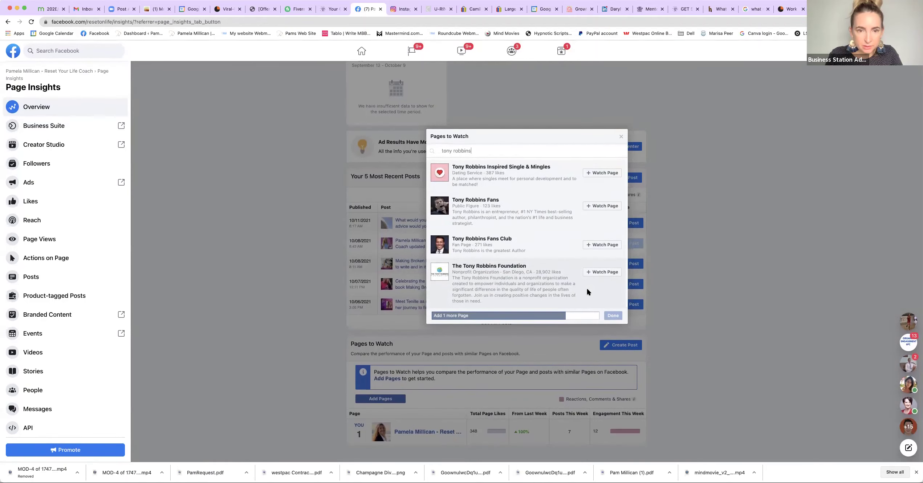
{"action": "scroll", "coordinate": [587, 289], "scroll_direction": "up", "scroll_amount": 2}
{"action": "scroll", "coordinate": [587, 288], "scroll_direction": "up", "scroll_amount": 2}
{"action": "scroll", "coordinate": [587, 287], "scroll_direction": "up", "scroll_amount": 3}
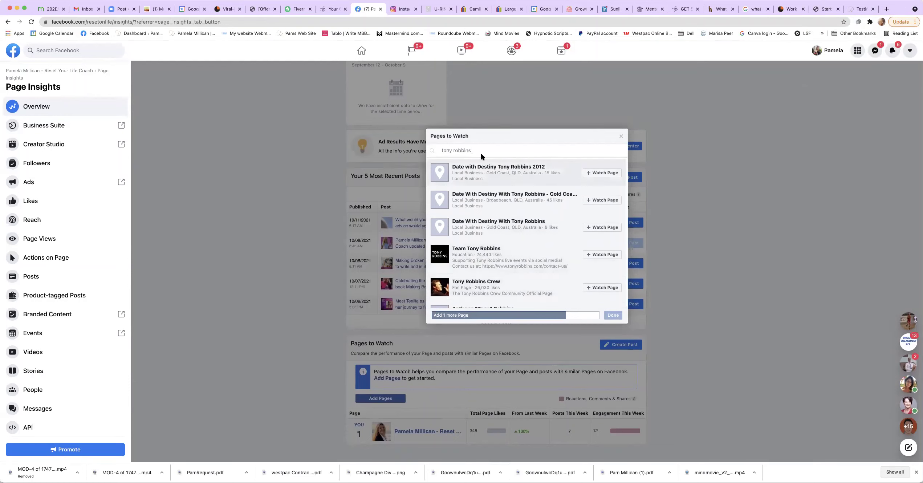
- Search for "personal development", add One Source Personal Development Network to the watched pages, and finish the selection
{"action": "left_click_drag", "start_coordinate": [471, 151], "coordinate": [432, 151]}
{"action": "type", "text": "personal development"}
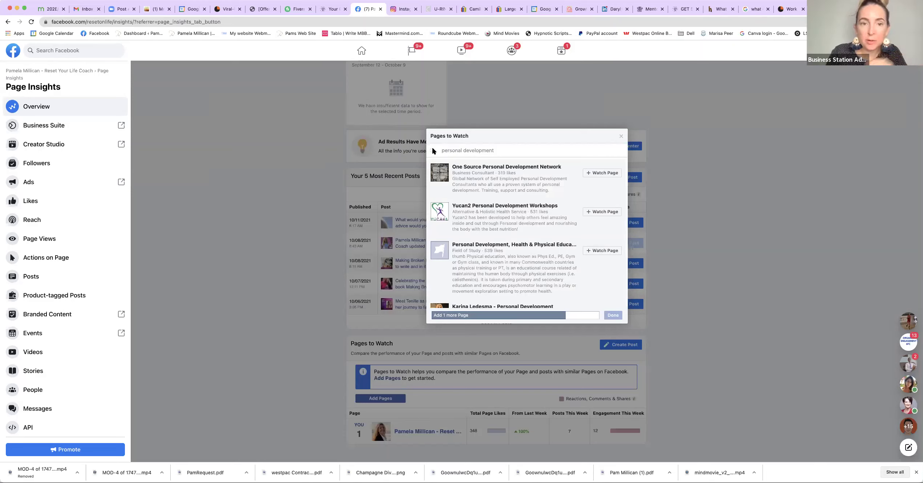
{"action": "left_click", "coordinate": [601, 174]}
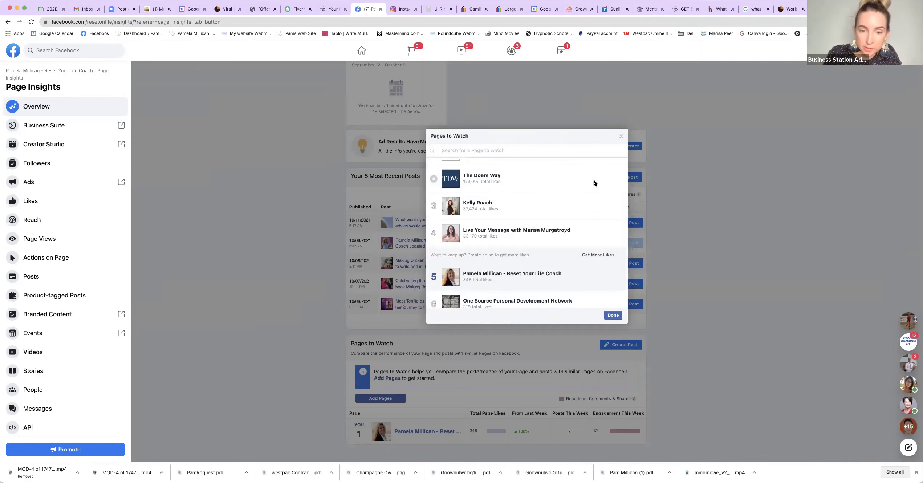
{"action": "left_click", "coordinate": [612, 316]}
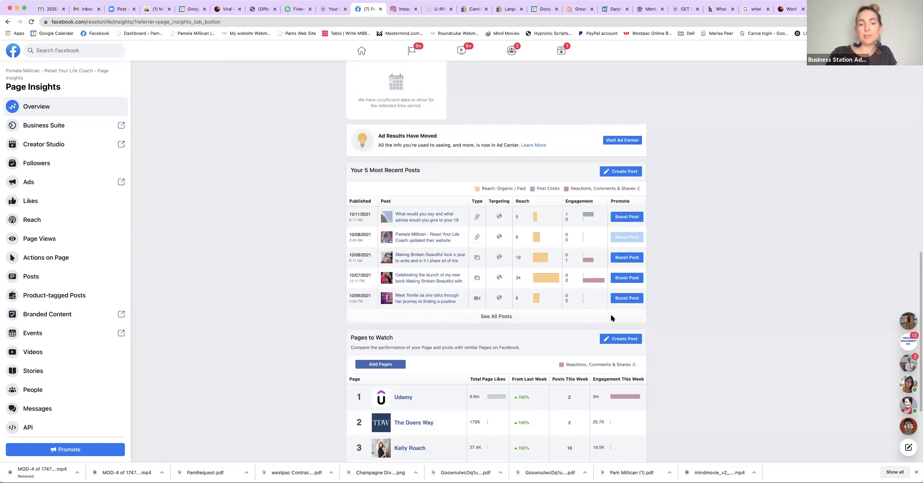
- Review this week's top posts from the watched page Live Your Message with Marisa Murgatroyd
{"action": "scroll", "coordinate": [611, 318], "scroll_direction": "down", "scroll_amount": 5}
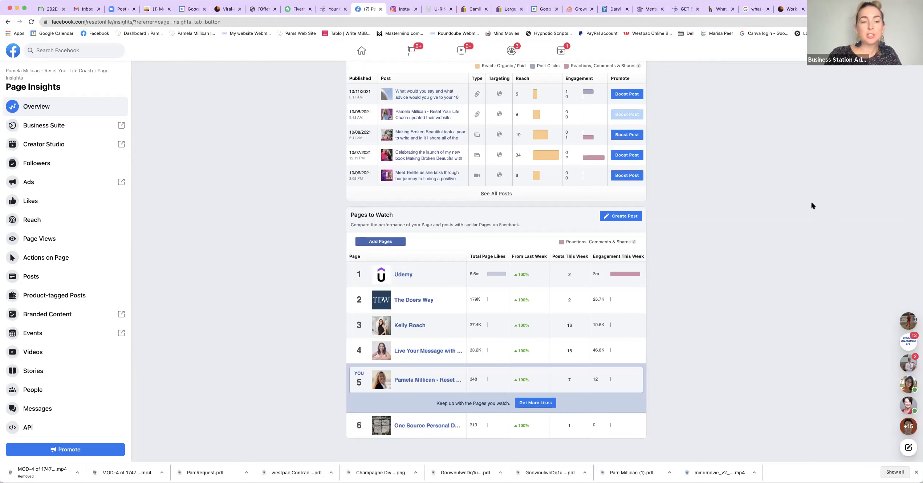
{"action": "left_click", "coordinate": [420, 350]}
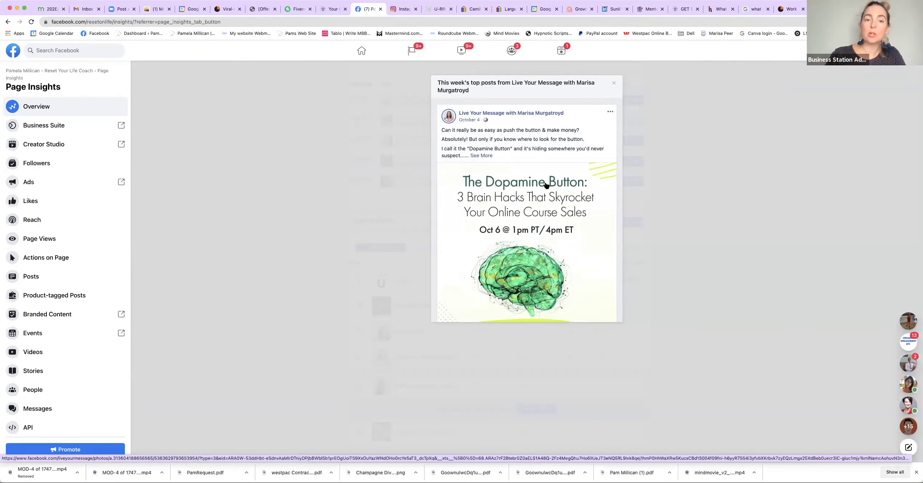
{"action": "scroll", "coordinate": [486, 182], "scroll_direction": "down", "scroll_amount": 1}
{"action": "scroll", "coordinate": [546, 185], "scroll_direction": "up", "scroll_amount": 1}
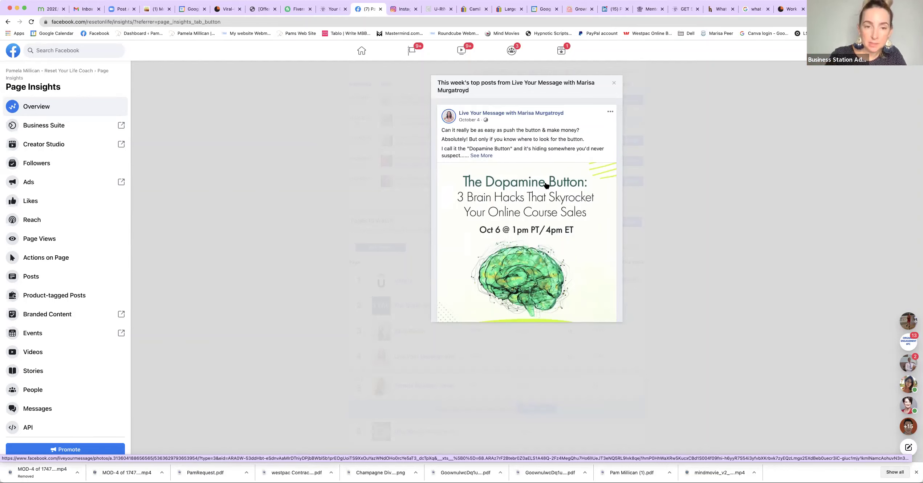
{"action": "scroll", "coordinate": [546, 186], "scroll_direction": "down", "scroll_amount": 3}
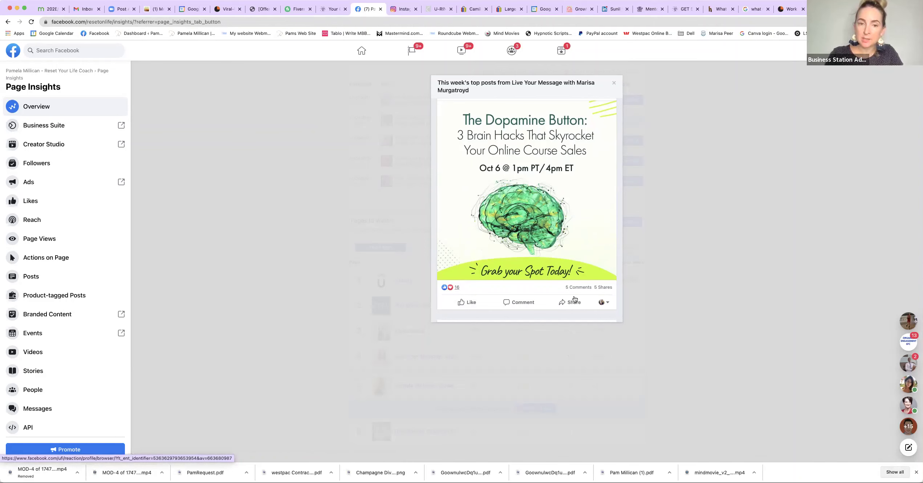
{"action": "scroll", "coordinate": [574, 283], "scroll_direction": "down", "scroll_amount": 2}
{"action": "scroll", "coordinate": [575, 284], "scroll_direction": "down", "scroll_amount": 8}
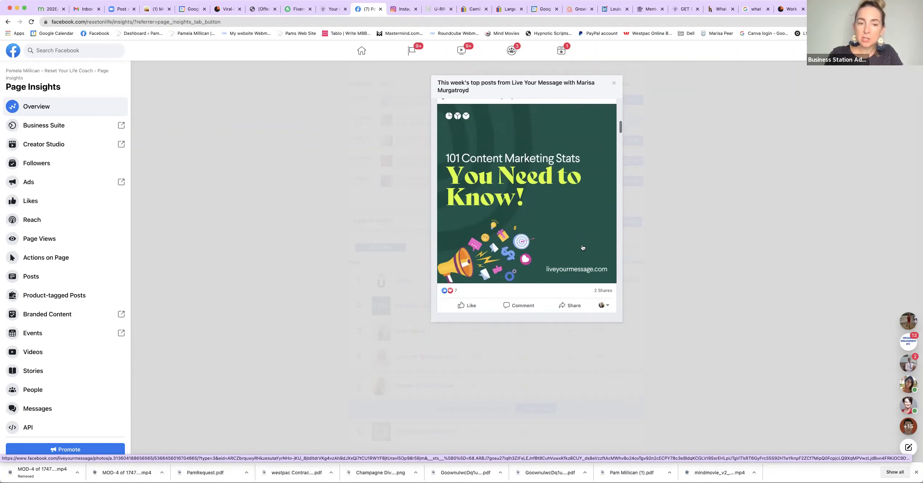
{"action": "scroll", "coordinate": [582, 247], "scroll_direction": "down", "scroll_amount": 5}
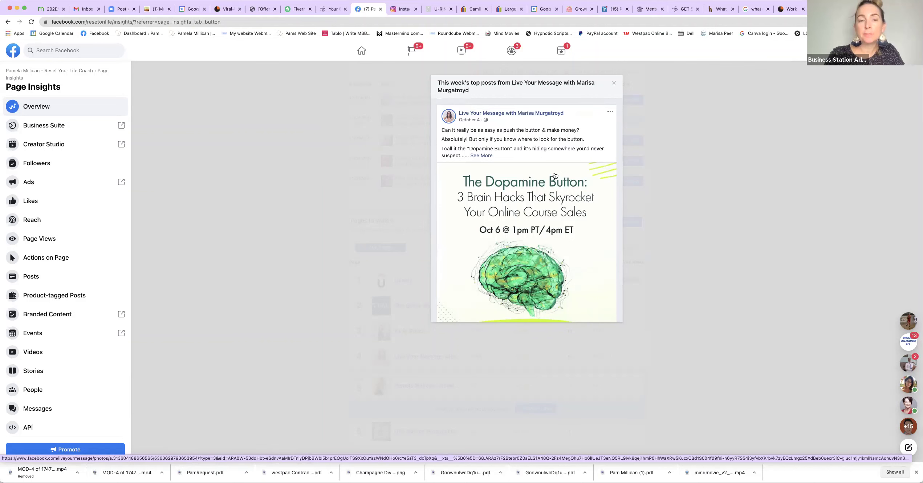
- Open the Live Your Message with Marisa Murgatroyd page and view its ads in the Ad Library through its Page Transparency details
{"action": "left_click", "coordinate": [525, 114]}
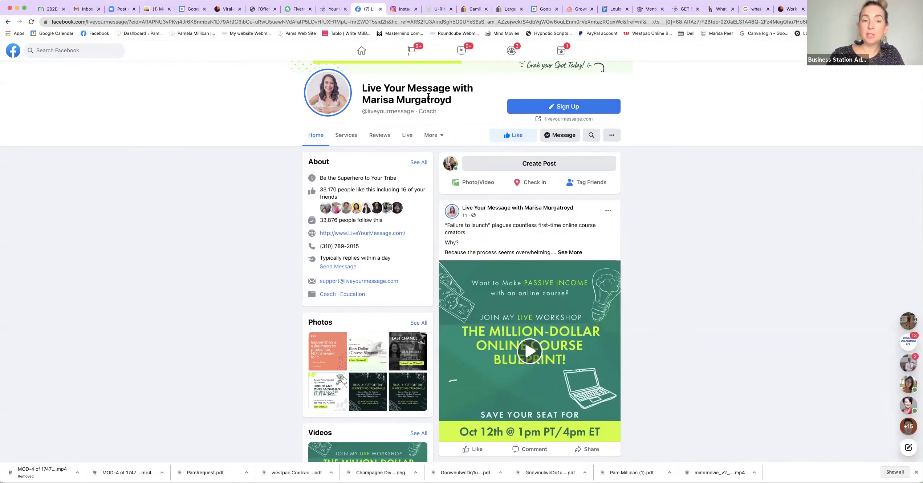
{"action": "scroll", "coordinate": [473, 256], "scroll_direction": "down", "scroll_amount": 5}
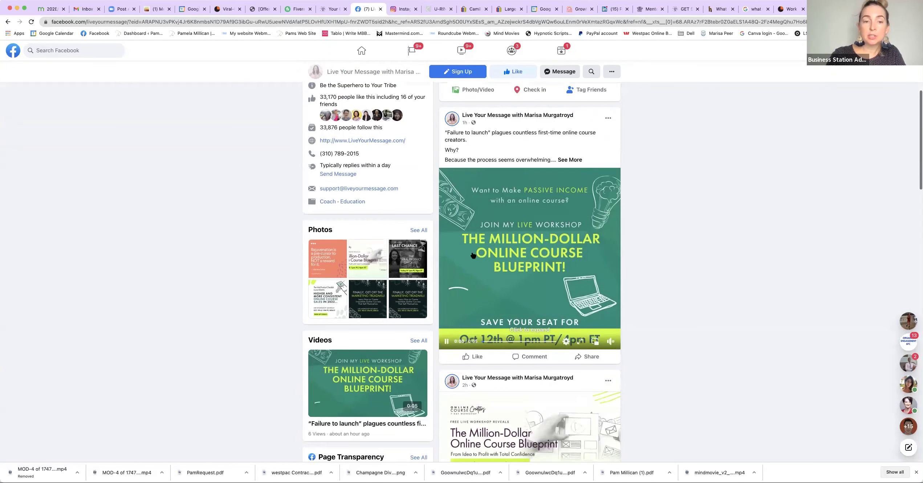
{"action": "scroll", "coordinate": [473, 255], "scroll_direction": "down", "scroll_amount": 2}
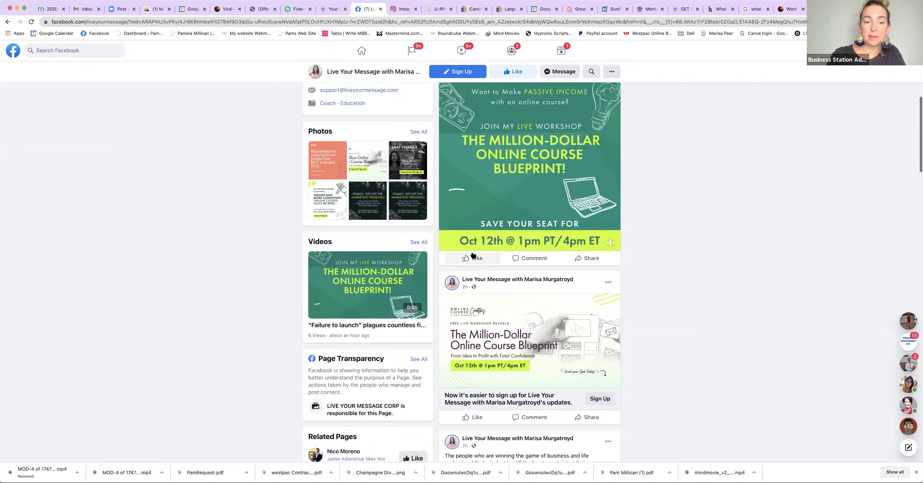
{"action": "left_click", "coordinate": [414, 360]}
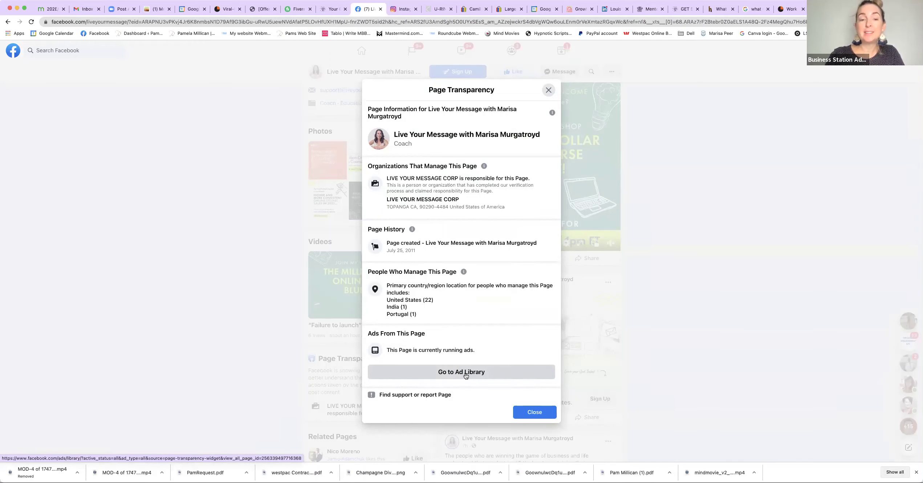
{"action": "left_click", "coordinate": [466, 376]}
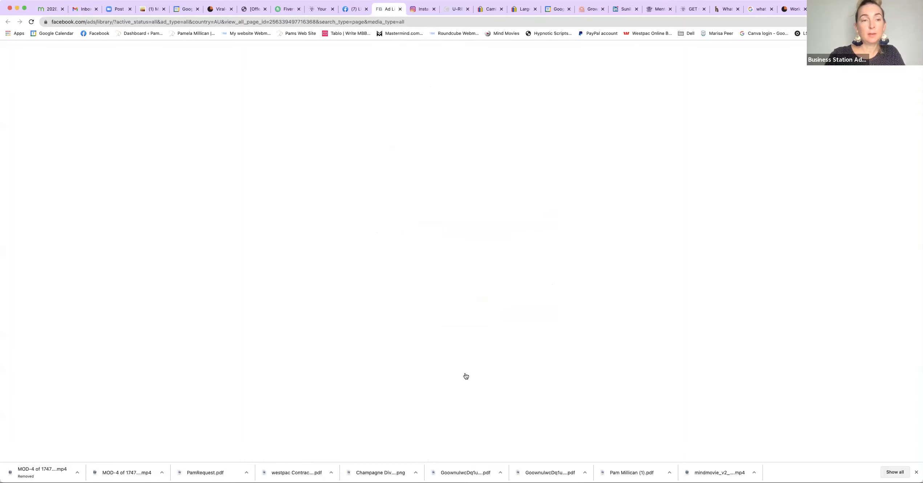
{"action": "scroll", "coordinate": [466, 376], "scroll_direction": "down", "scroll_amount": 1}
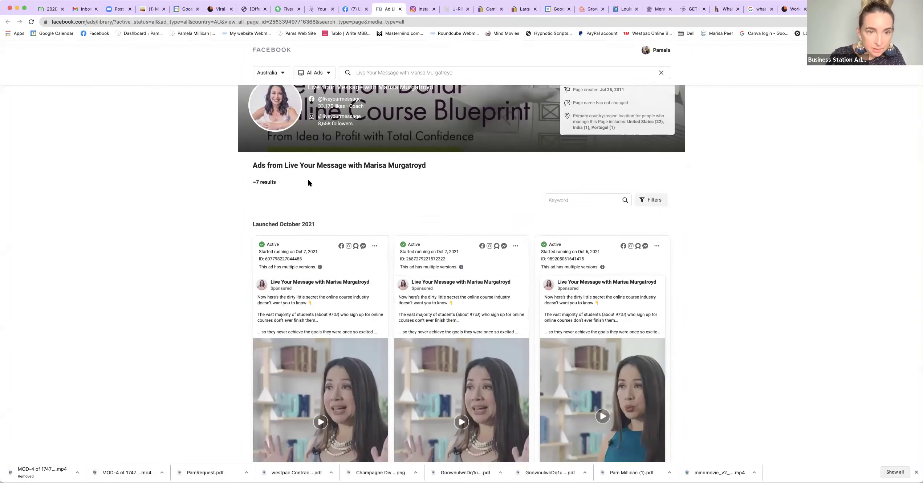
- Review the Live Your Message ads, open the first ad's landing page, and bring up the sign-up form for The Dopamine Button guide
{"action": "scroll", "coordinate": [328, 365], "scroll_direction": "down", "scroll_amount": 3}
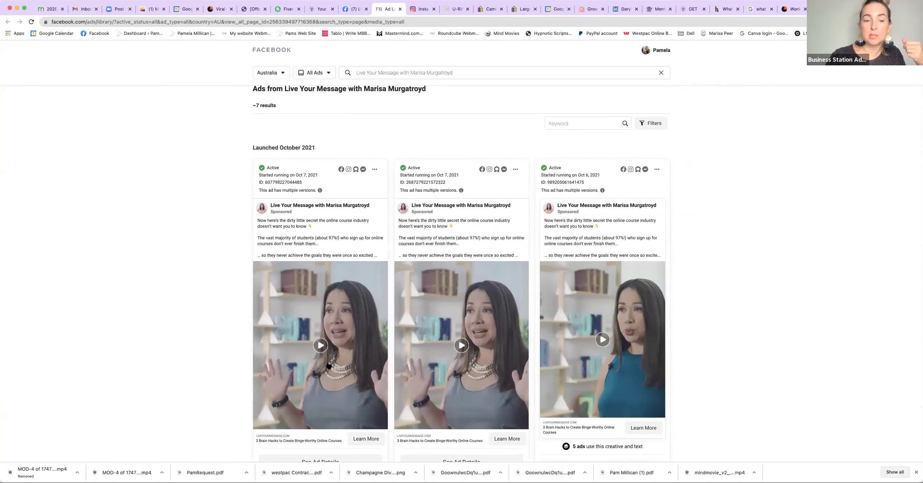
{"action": "scroll", "coordinate": [332, 378], "scroll_direction": "down", "scroll_amount": 3}
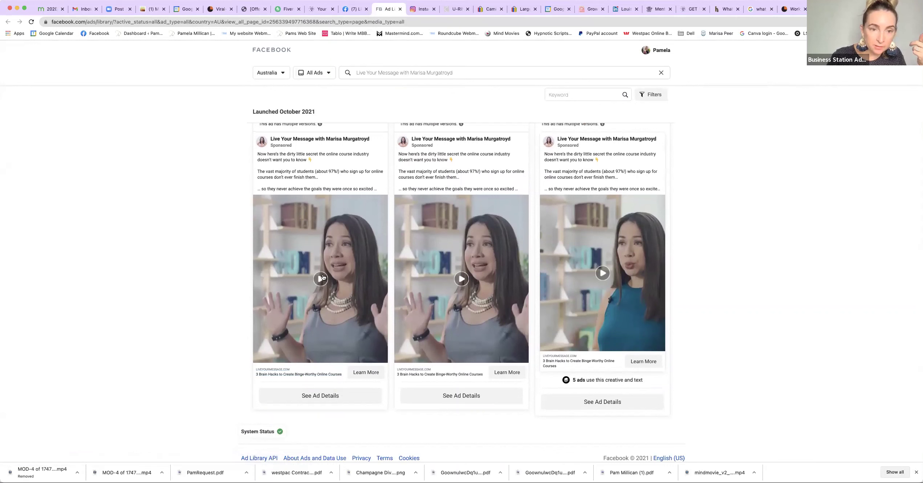
{"action": "left_click", "coordinate": [365, 372]}
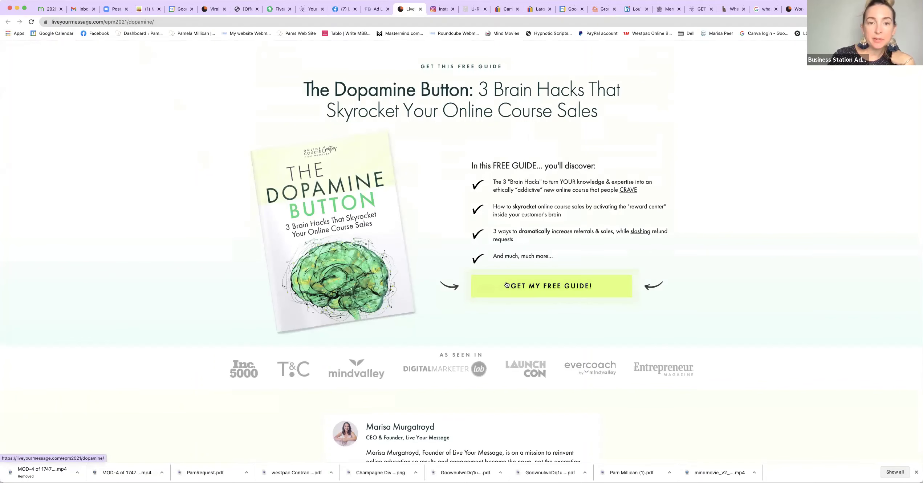
{"action": "left_click", "coordinate": [611, 283]}
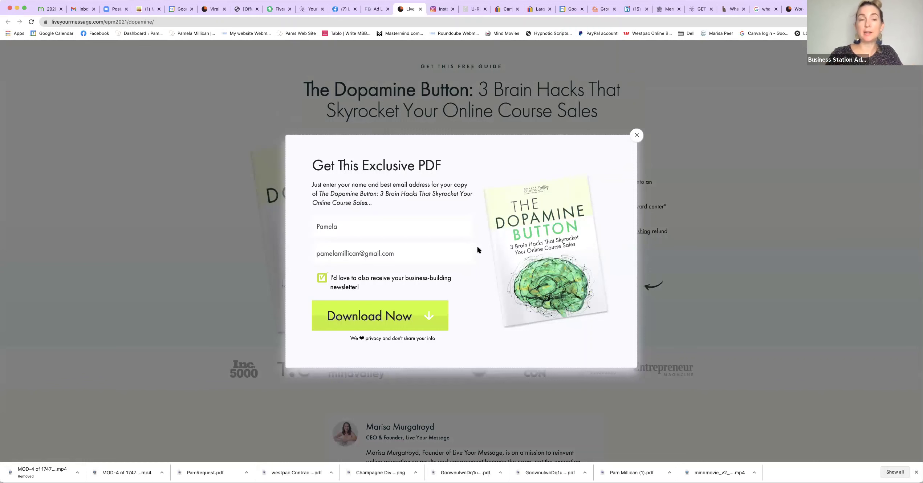
- Return to the Live Your Message Facebook page, close its Page Transparency details, and go back to the Page Insights overview
{"action": "left_click", "coordinate": [347, 8]}
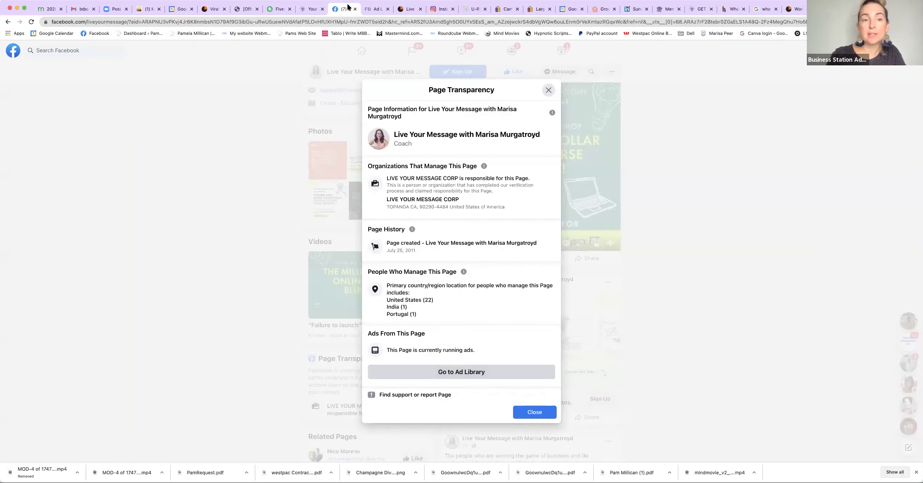
{"action": "left_click", "coordinate": [548, 90]}
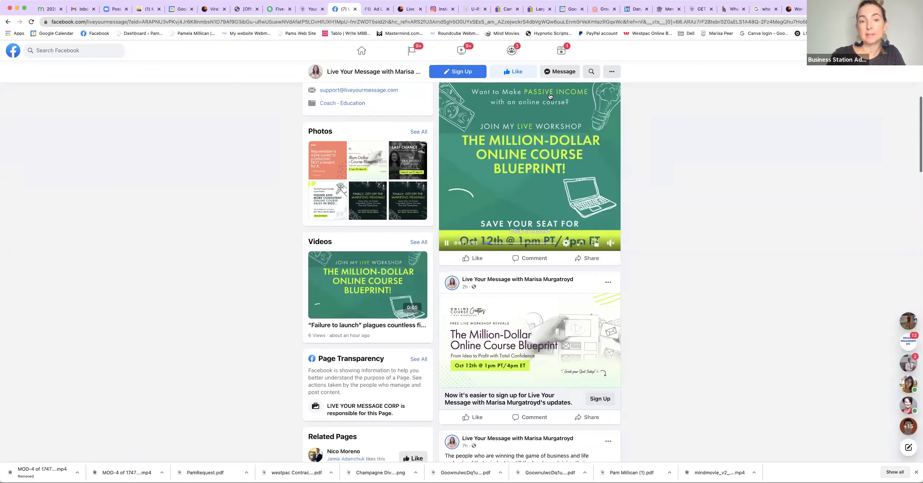
{"action": "left_click", "coordinate": [8, 22]}
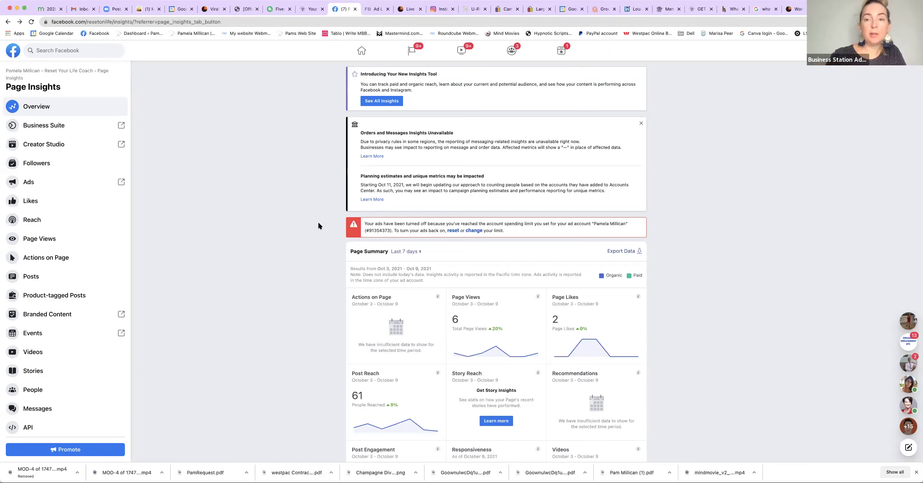
- Examine the Pages to Watch table, comparing page likes, weekly posts and engagement with the own page
{"action": "scroll", "coordinate": [732, 287], "scroll_direction": "down", "scroll_amount": 15}
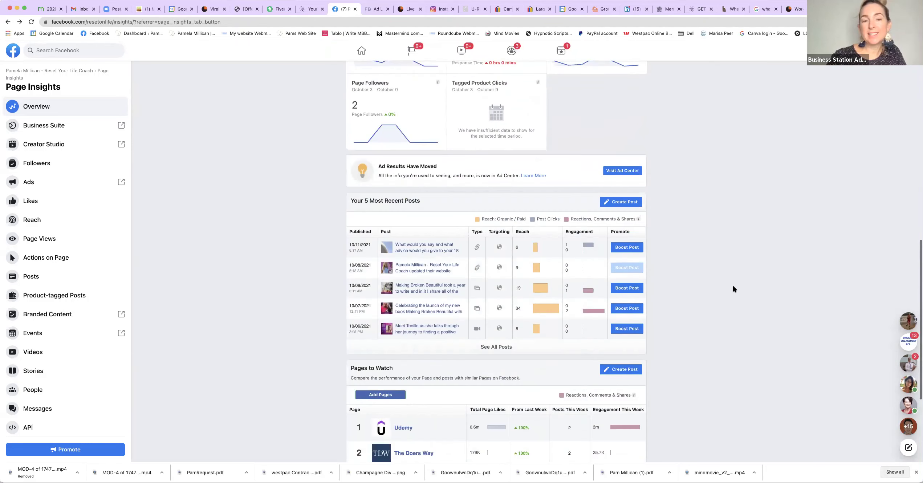
{"action": "scroll", "coordinate": [732, 285], "scroll_direction": "down", "scroll_amount": 3}
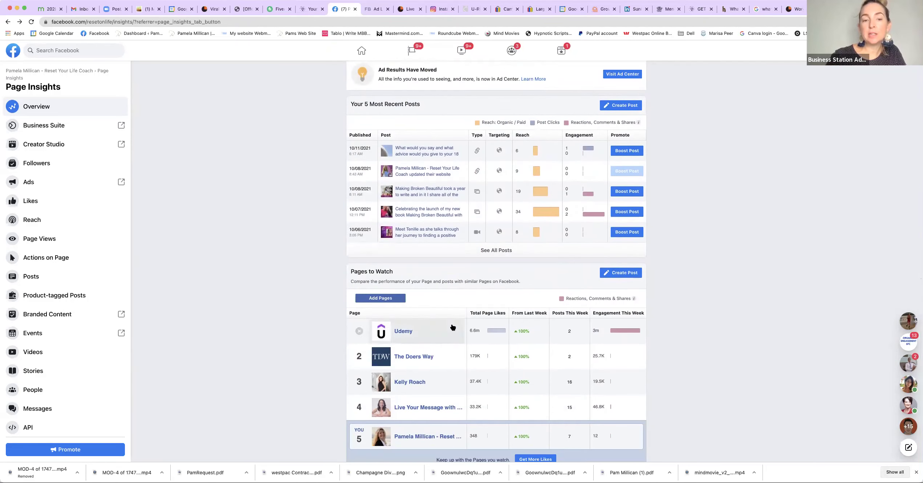
{"action": "scroll", "coordinate": [451, 323], "scroll_direction": "down", "scroll_amount": 2}
{"action": "scroll", "coordinate": [450, 323], "scroll_direction": "down", "scroll_amount": 2}
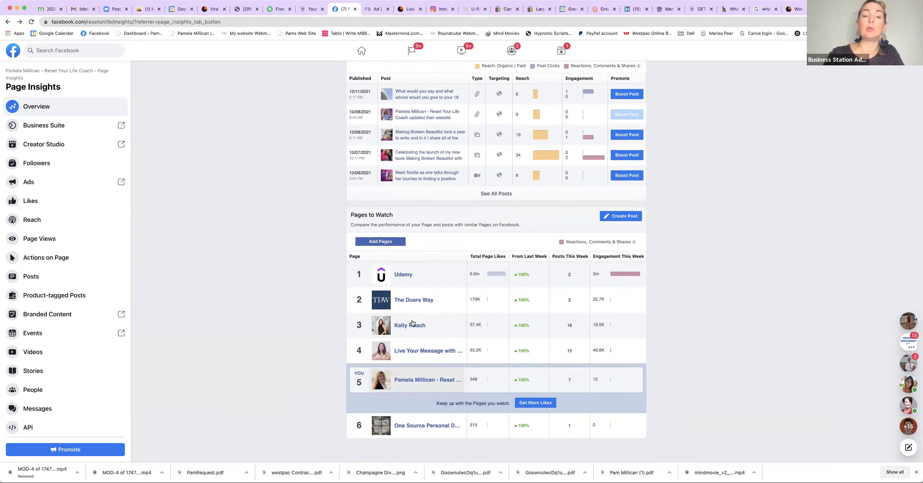
{"action": "scroll", "coordinate": [412, 323], "scroll_direction": "up", "scroll_amount": 1}
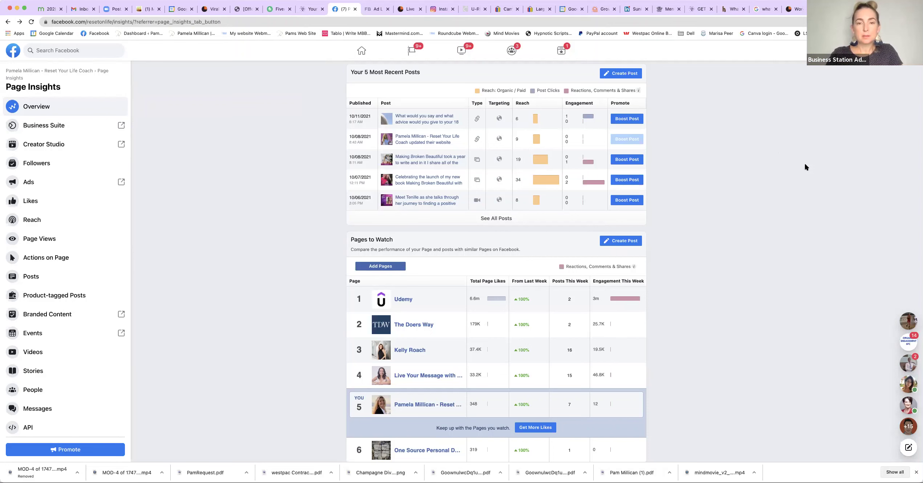
- Enlarge the Page Insights display to make the five most recent posts easier to read
{"action": "key", "text": "super+plus"}
{"action": "key", "text": "super+plus"}
{"action": "key", "text": "super+plus"}
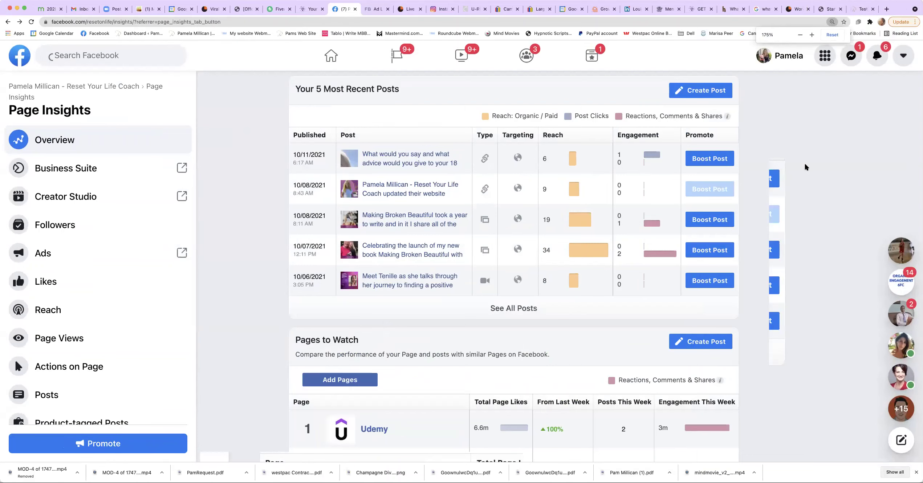
{"action": "key", "text": "super+plus"}
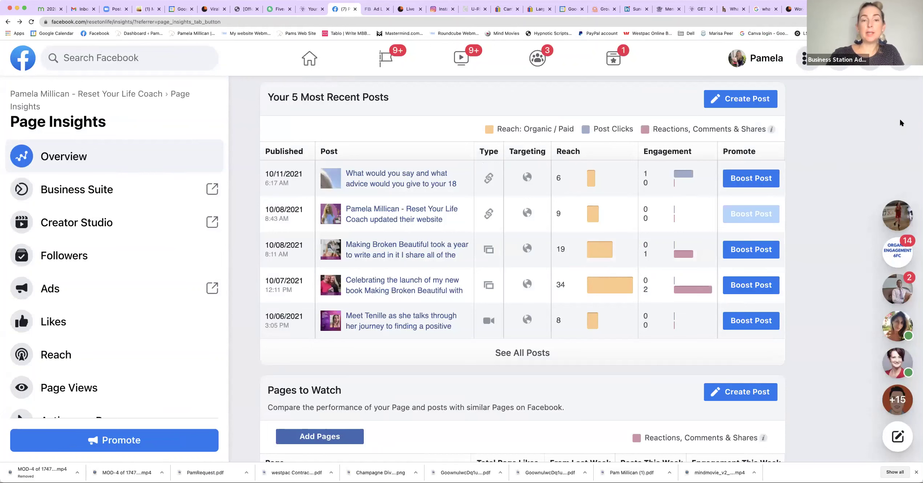
{"action": "left_click_drag", "start_coordinate": [899, 119], "coordinate": [888, 148]}
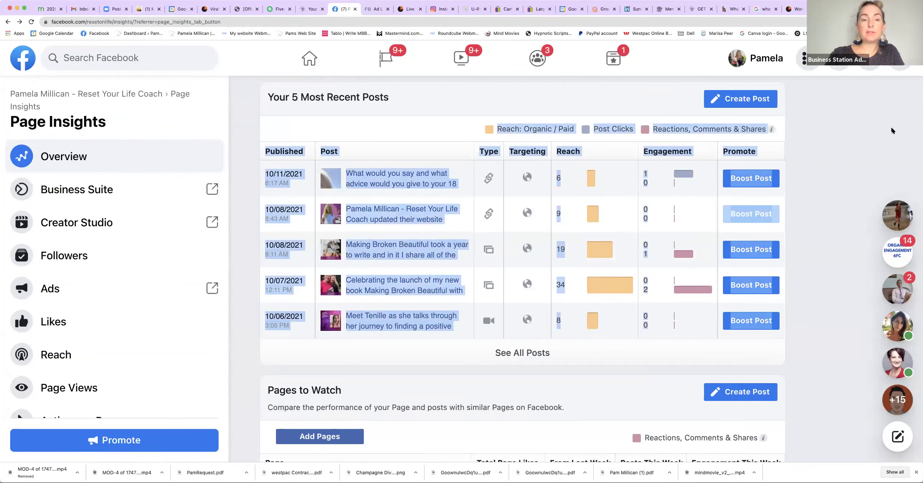
{"action": "left_click", "coordinate": [819, 196]}
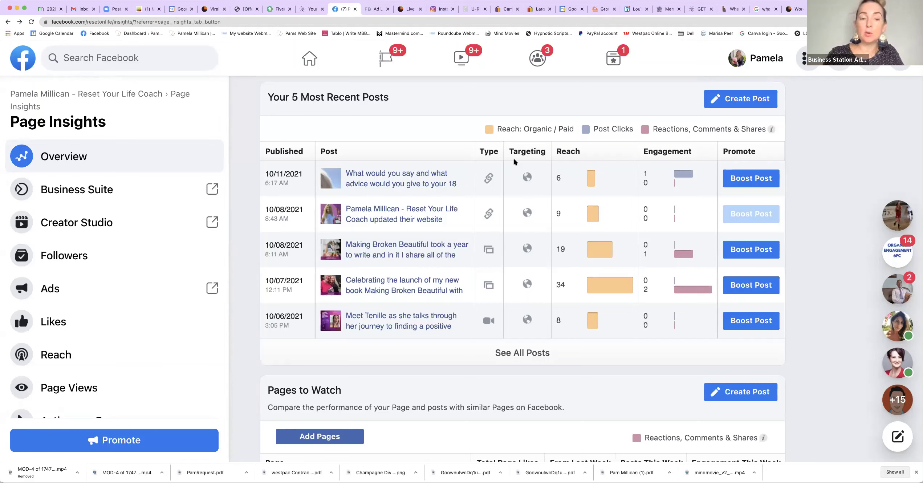
- Open the complete list of published posts from the five most recent posts and go to its beginning
{"action": "left_click", "coordinate": [534, 355]}
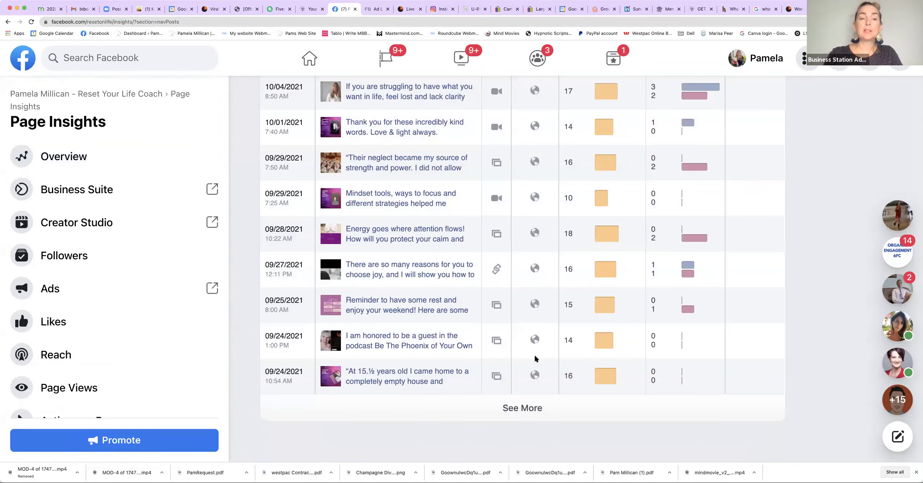
{"action": "scroll", "coordinate": [535, 354], "scroll_direction": "up", "scroll_amount": 5}
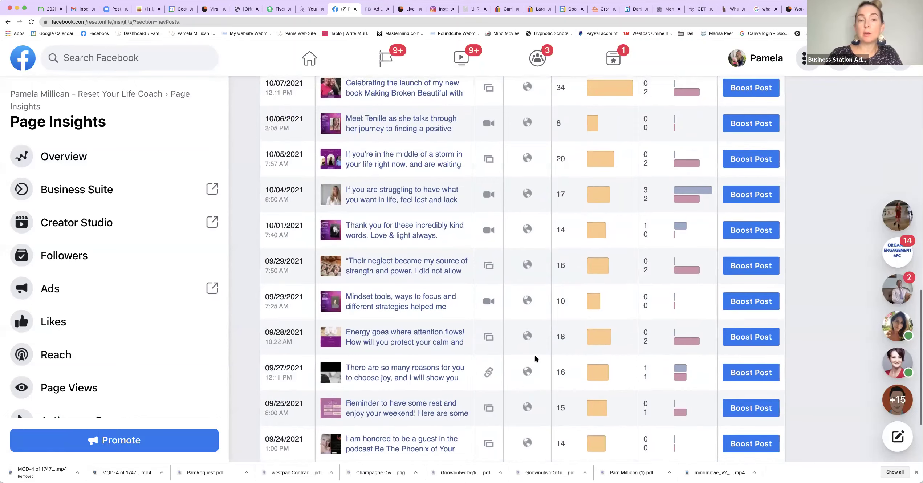
{"action": "scroll", "coordinate": [535, 355], "scroll_direction": "up", "scroll_amount": 6}
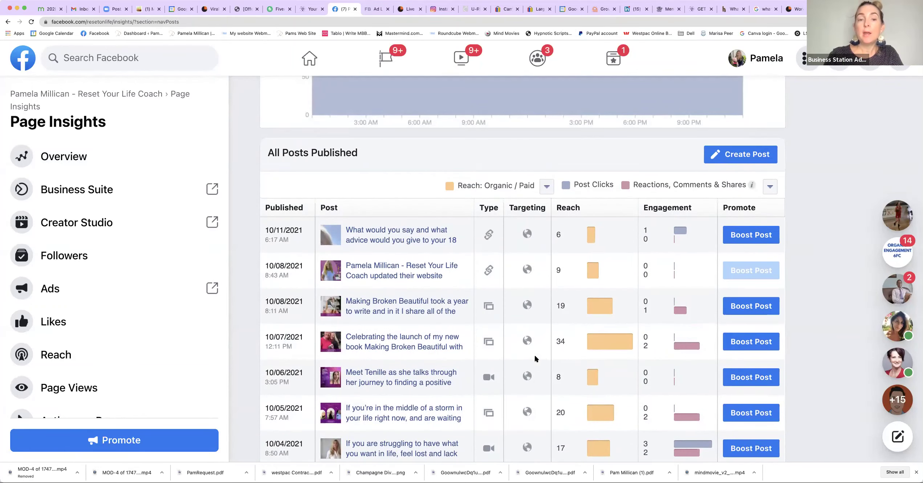
- Compare the published posts by Impressions: Organic / Paid, and switch the metric back to Reach: Organic / Paid
{"action": "left_click", "coordinate": [544, 187]}
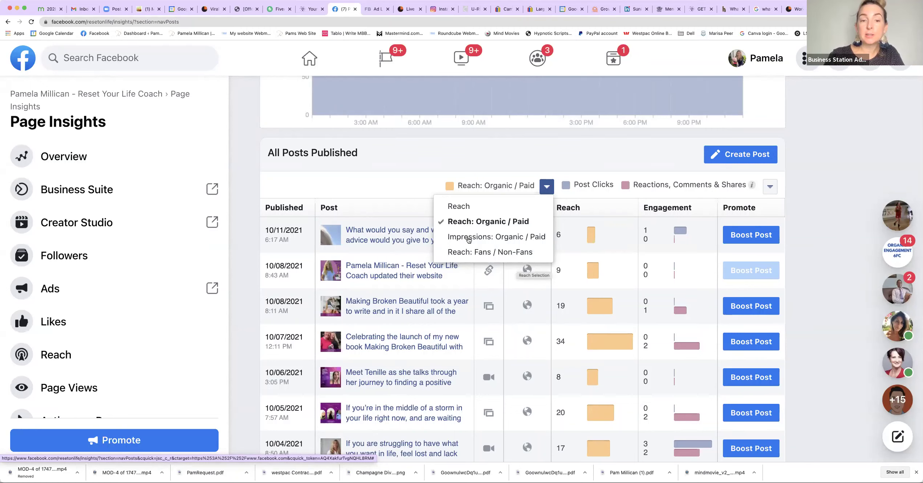
{"action": "left_click", "coordinate": [469, 240]}
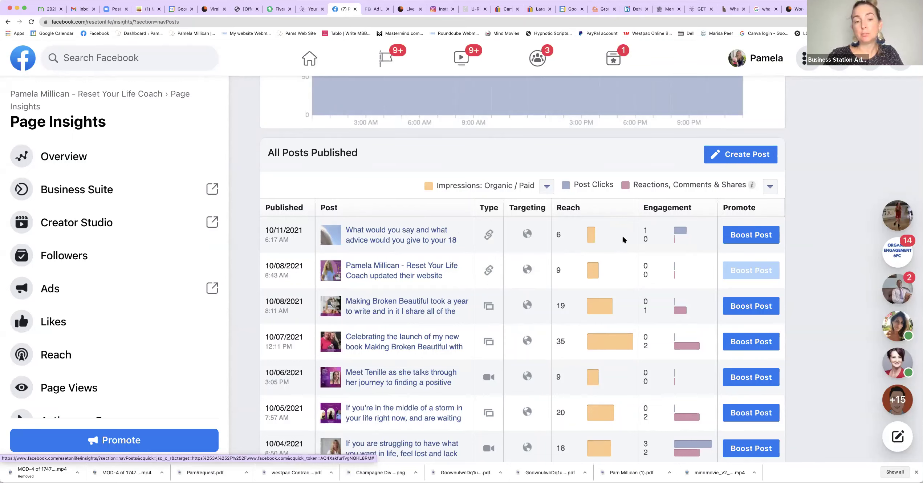
{"action": "left_click", "coordinate": [547, 189]}
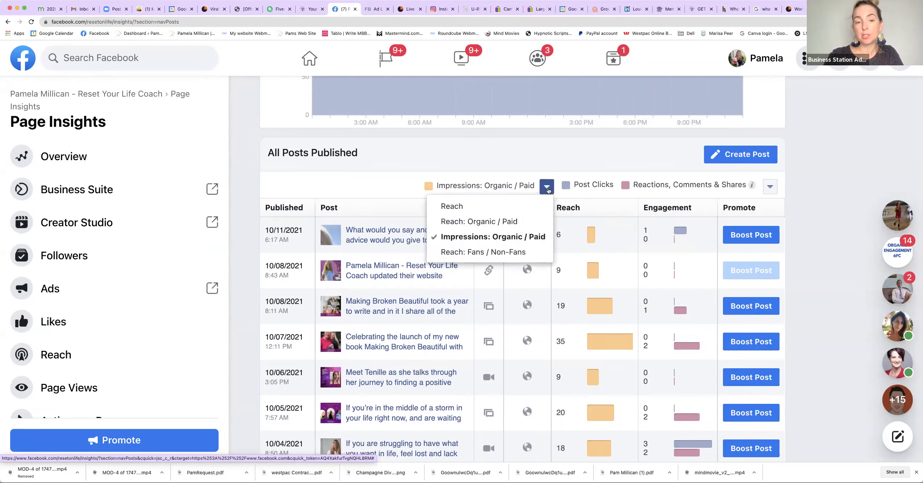
{"action": "left_click", "coordinate": [521, 220]}
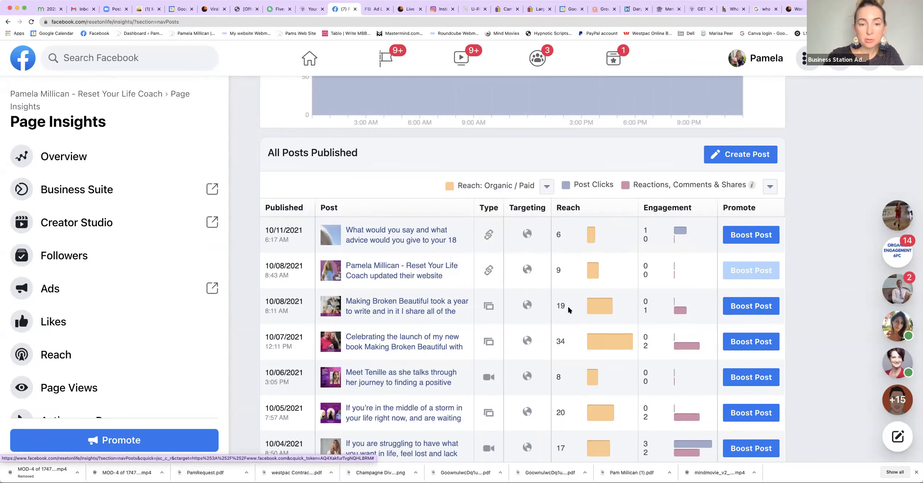
- Review the reach and engagement of the published posts, loading older posts back to September 16
{"action": "scroll", "coordinate": [569, 306], "scroll_direction": "down", "scroll_amount": 3}
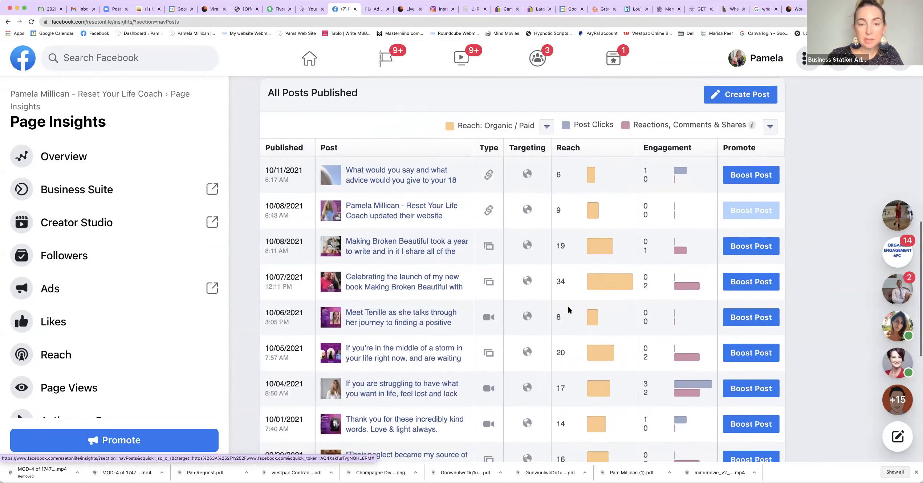
{"action": "scroll", "coordinate": [569, 305], "scroll_direction": "down", "scroll_amount": 3}
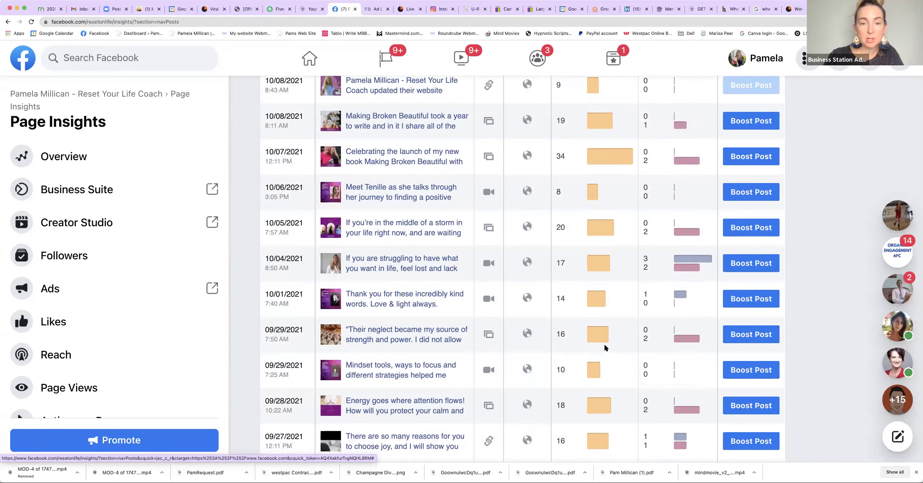
{"action": "scroll", "coordinate": [604, 345], "scroll_direction": "up", "scroll_amount": 6}
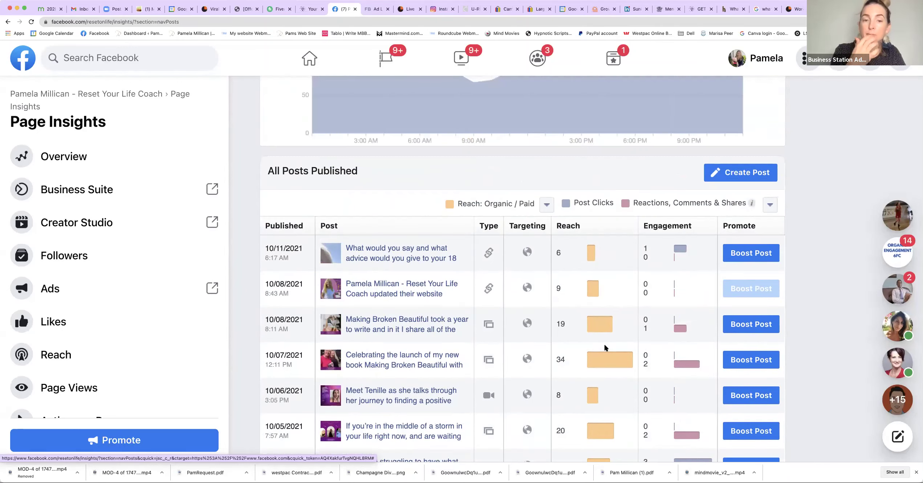
{"action": "scroll", "coordinate": [604, 345], "scroll_direction": "down", "scroll_amount": 10}
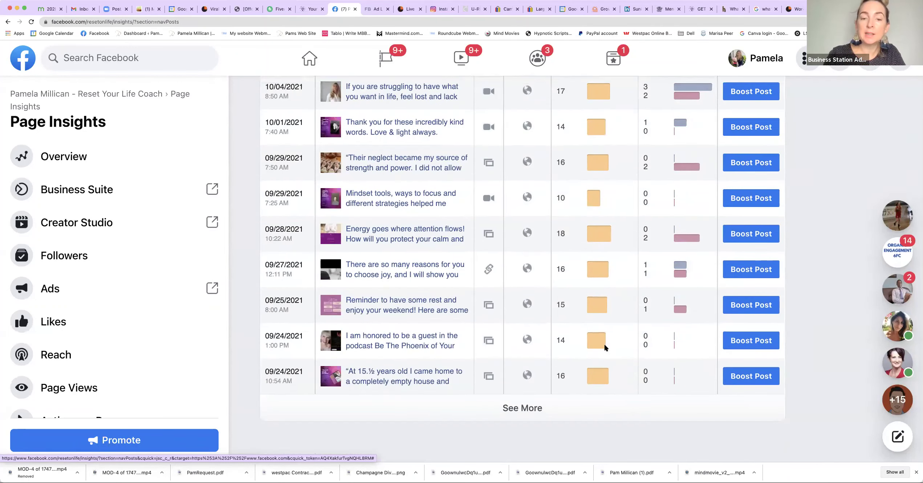
{"action": "left_click", "coordinate": [513, 410]}
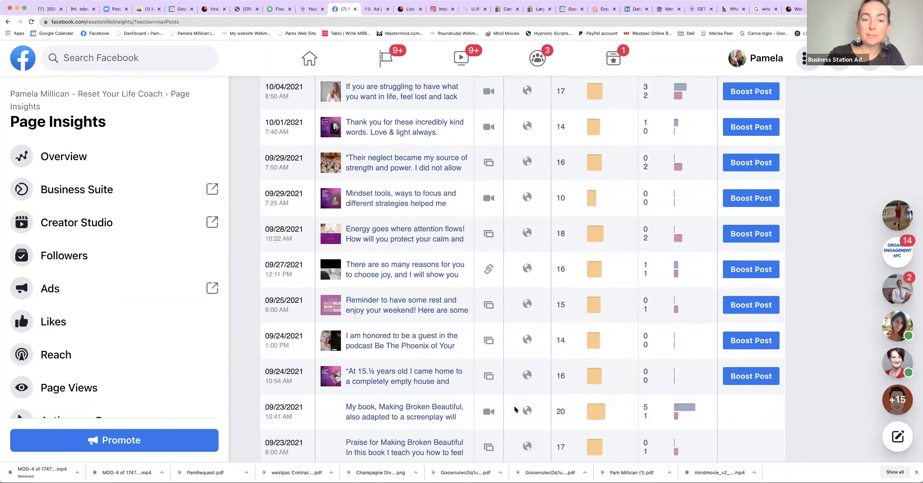
{"action": "scroll", "coordinate": [514, 409], "scroll_direction": "down", "scroll_amount": 11}
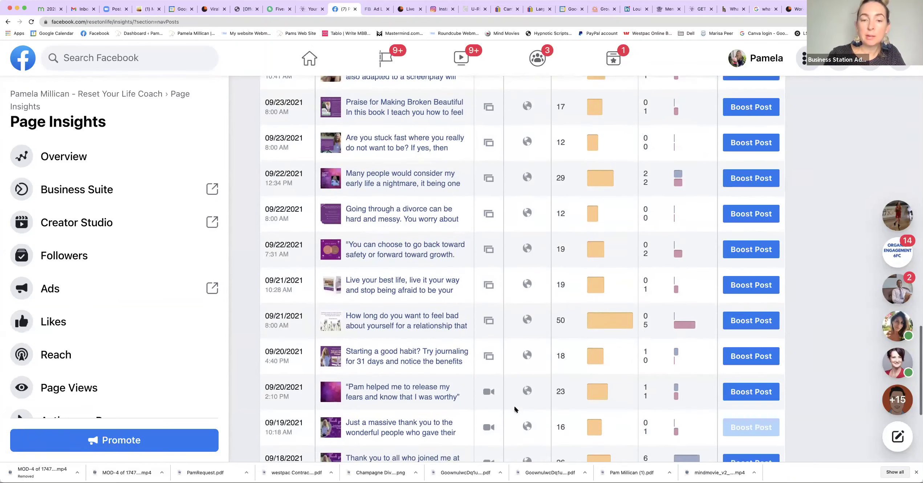
{"action": "scroll", "coordinate": [515, 409], "scroll_direction": "down", "scroll_amount": 4}
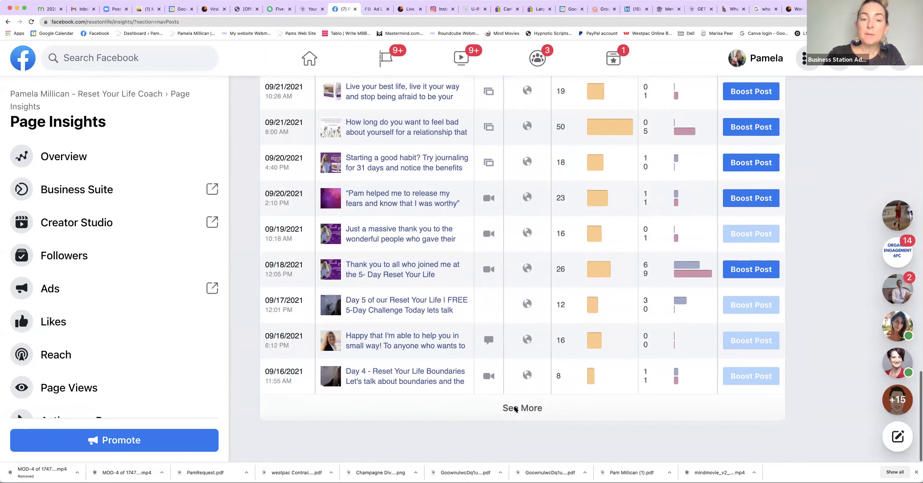
- Go over the published posts again from the newest, and load another batch to examine reach and engagement back to September 11
{"action": "scroll", "coordinate": [515, 409], "scroll_direction": "up", "scroll_amount": 20}
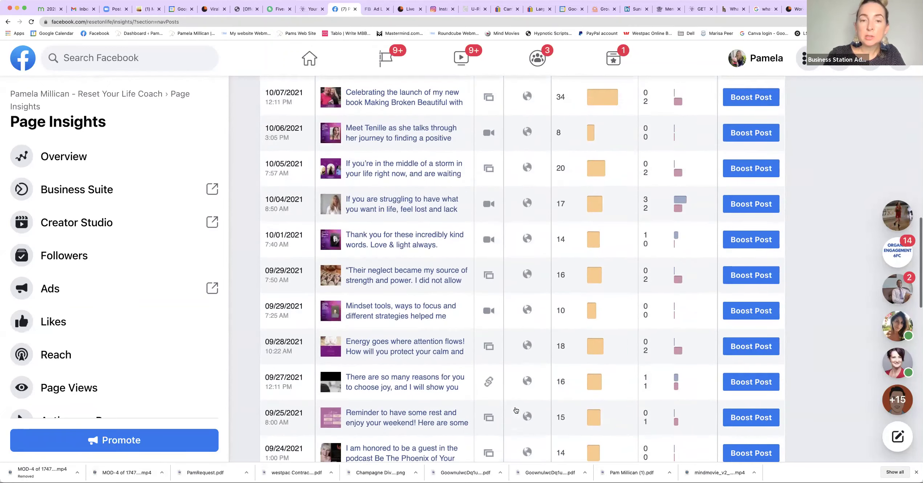
{"action": "scroll", "coordinate": [515, 410], "scroll_direction": "up", "scroll_amount": 3}
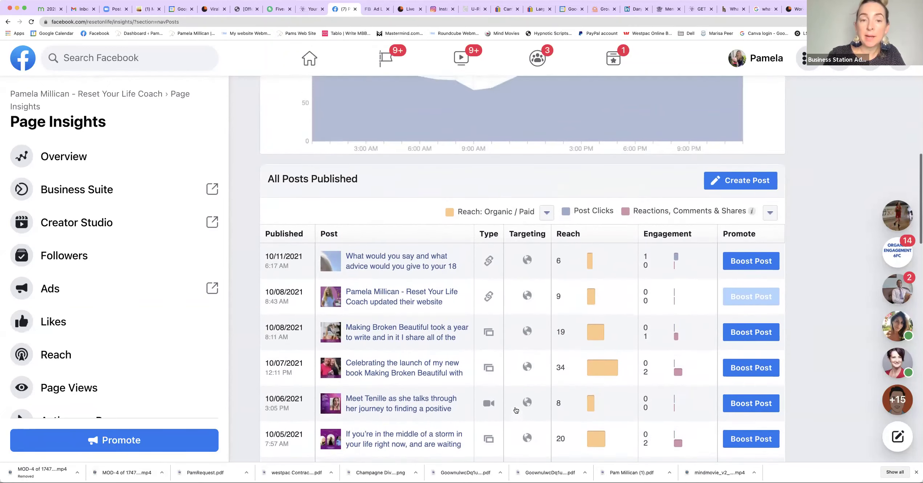
{"action": "scroll", "coordinate": [516, 411], "scroll_direction": "down", "scroll_amount": 5}
{"action": "scroll", "coordinate": [516, 410], "scroll_direction": "down", "scroll_amount": 17}
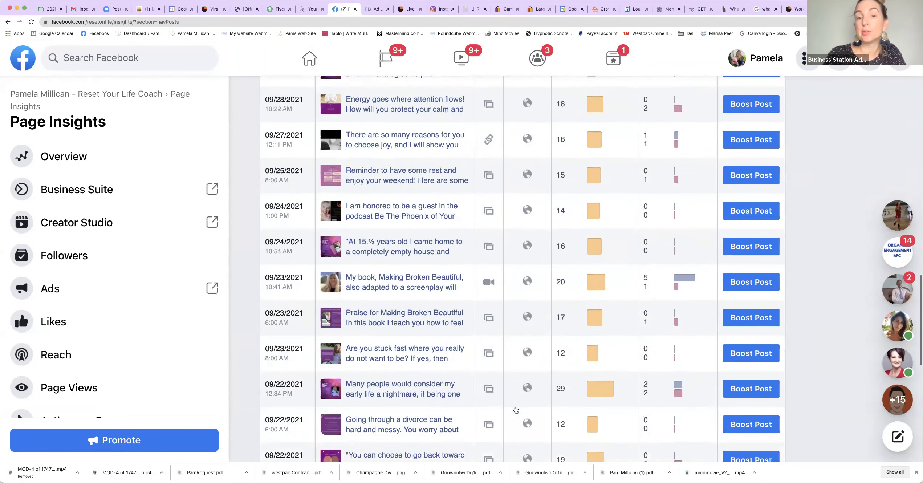
{"action": "scroll", "coordinate": [515, 410], "scroll_direction": "down", "scroll_amount": 3}
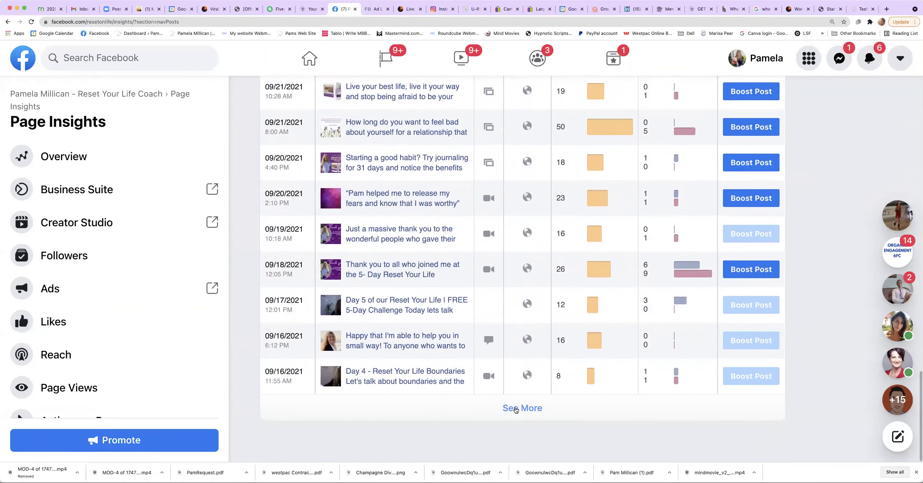
{"action": "left_click", "coordinate": [516, 408]}
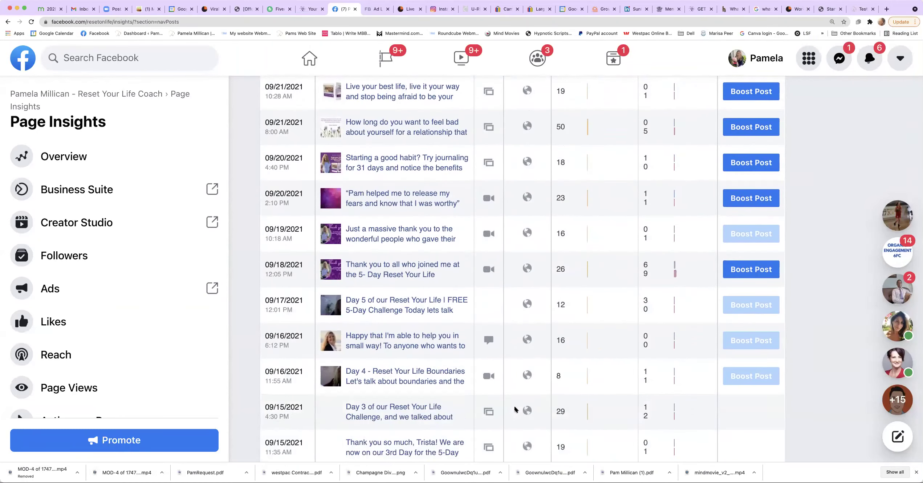
{"action": "scroll", "coordinate": [516, 409], "scroll_direction": "down", "scroll_amount": 1}
{"action": "scroll", "coordinate": [515, 409], "scroll_direction": "down", "scroll_amount": 8}
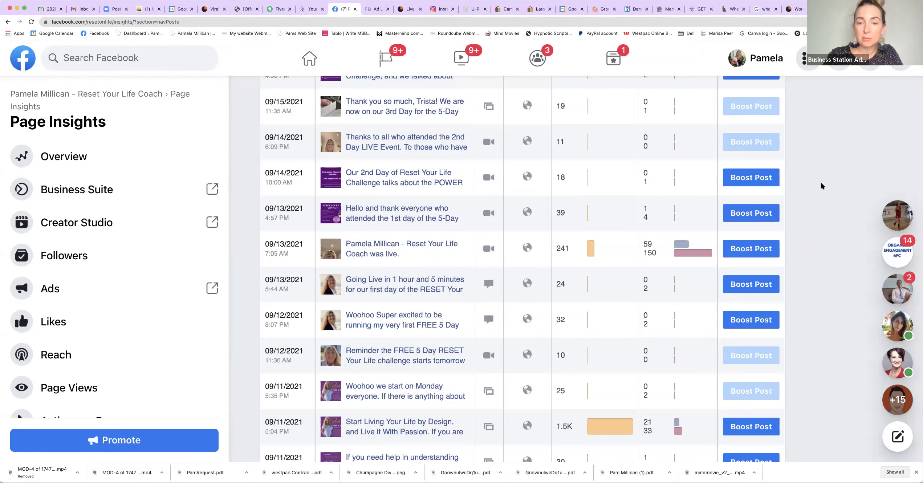
- Switch the engagement metric of the published posts list to Engagement Rate
{"action": "scroll", "coordinate": [820, 182], "scroll_direction": "up", "scroll_amount": 10}
{"action": "scroll", "coordinate": [820, 184], "scroll_direction": "up", "scroll_amount": 15}
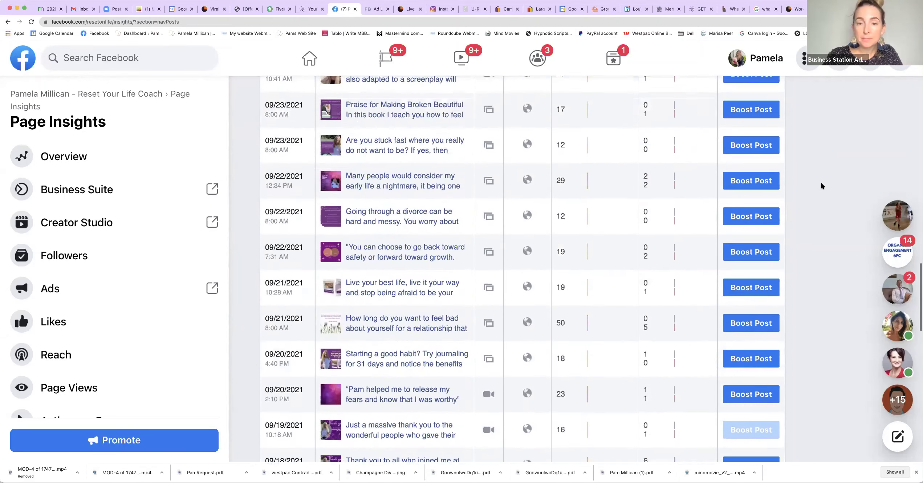
{"action": "scroll", "coordinate": [822, 186], "scroll_direction": "up", "scroll_amount": 10}
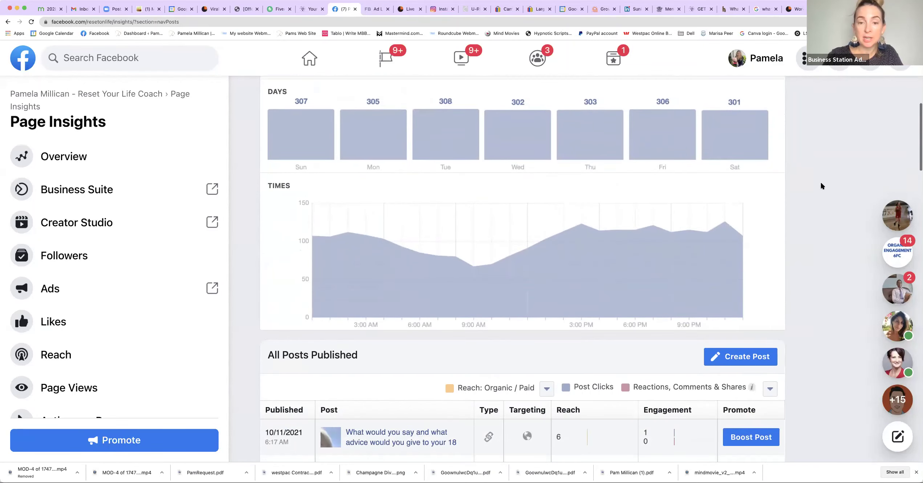
{"action": "scroll", "coordinate": [822, 186], "scroll_direction": "down", "scroll_amount": 5}
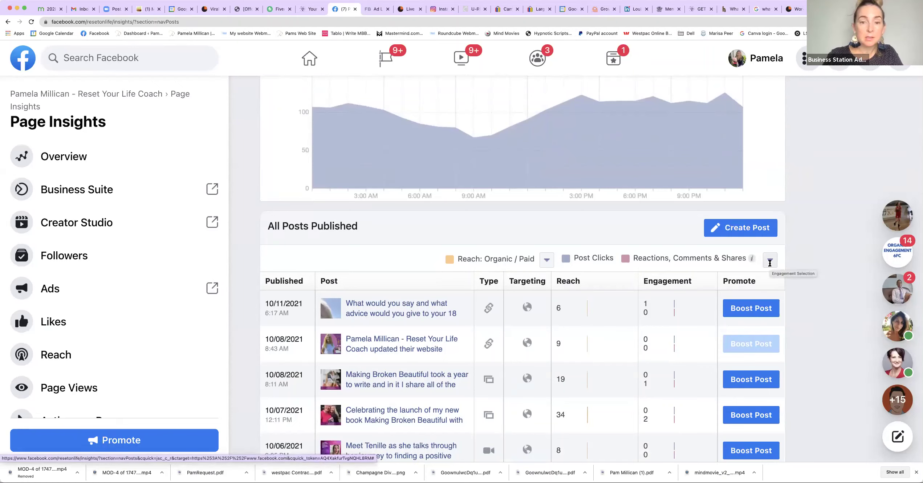
{"action": "left_click", "coordinate": [770, 262]}
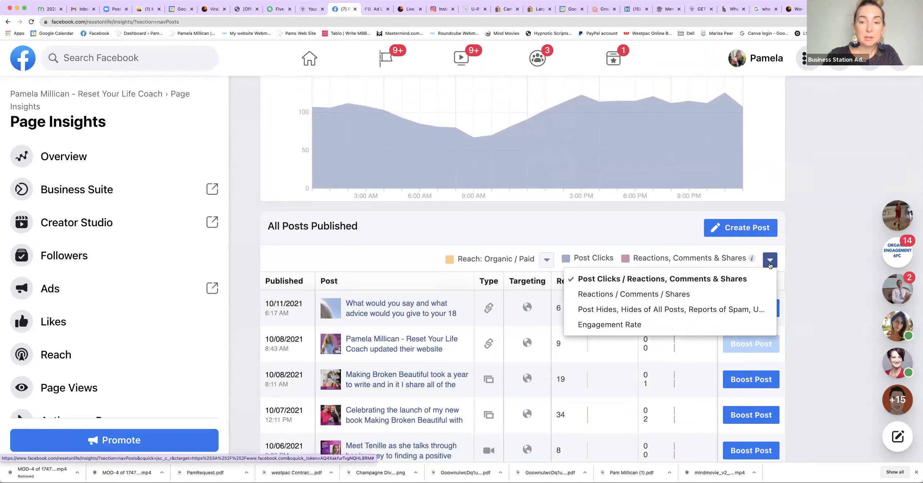
{"action": "left_click", "coordinate": [615, 324]}
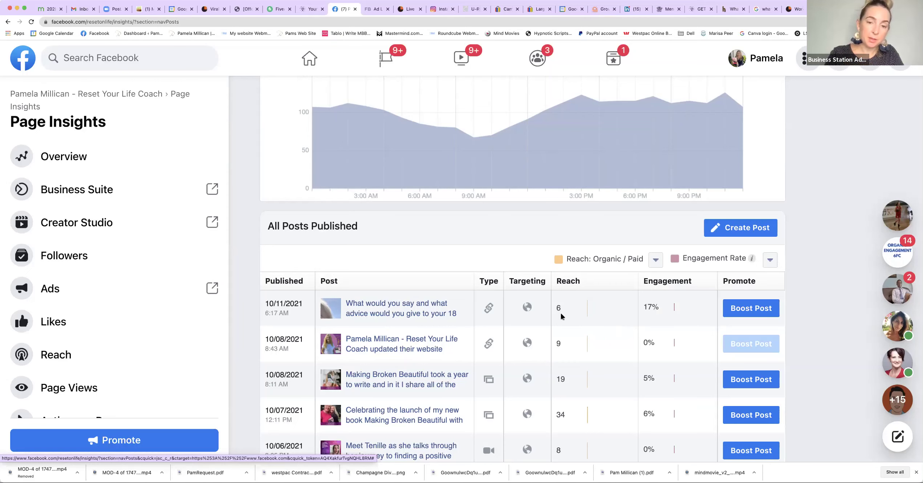
- Review the engagement rate against the reach of the published posts, from the newest back to September 10
{"action": "scroll", "coordinate": [593, 317], "scroll_direction": "down", "scroll_amount": 10}
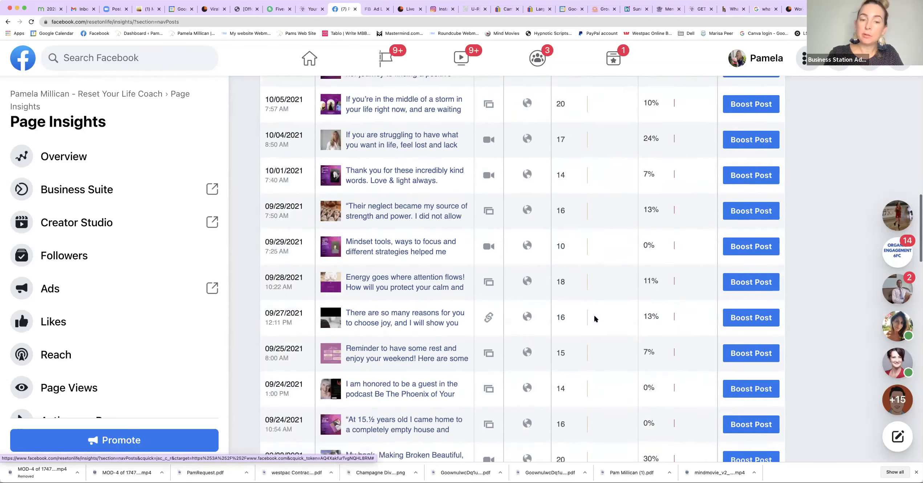
{"action": "scroll", "coordinate": [594, 318], "scroll_direction": "down", "scroll_amount": 10}
{"action": "scroll", "coordinate": [595, 318], "scroll_direction": "down", "scroll_amount": 9}
{"action": "scroll", "coordinate": [594, 319], "scroll_direction": "down", "scroll_amount": 4}
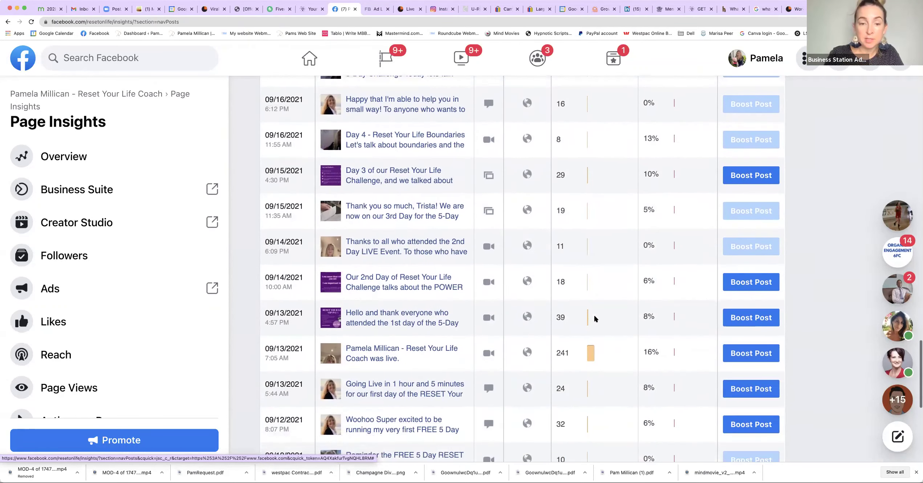
{"action": "mouse_move", "coordinate": [594, 318]}
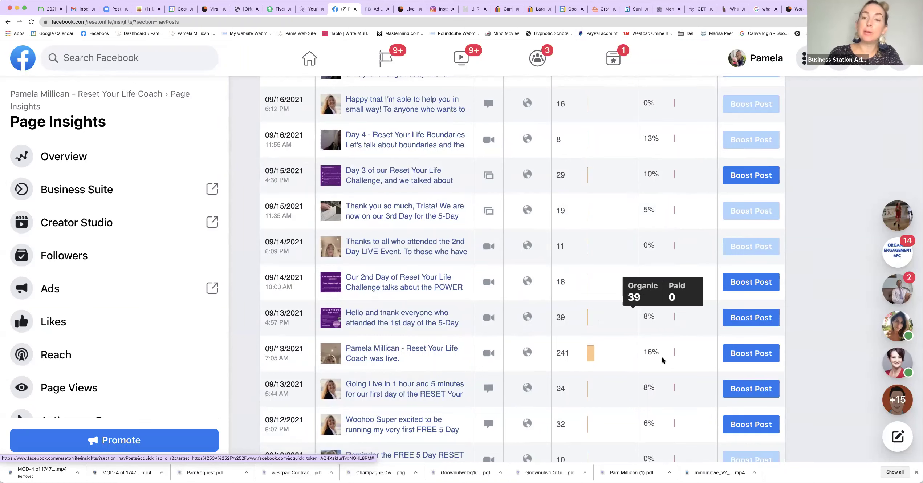
{"action": "scroll", "coordinate": [659, 274], "scroll_direction": "down", "scroll_amount": 3}
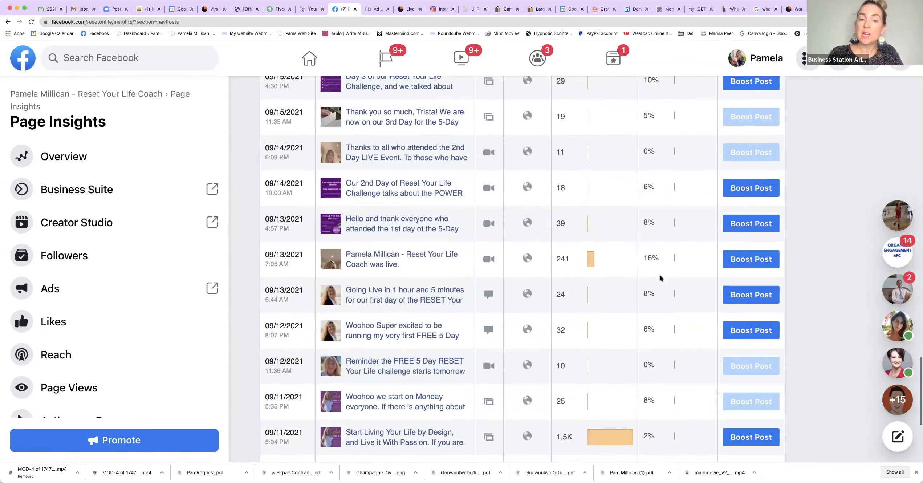
{"action": "scroll", "coordinate": [659, 274], "scroll_direction": "down", "scroll_amount": 3}
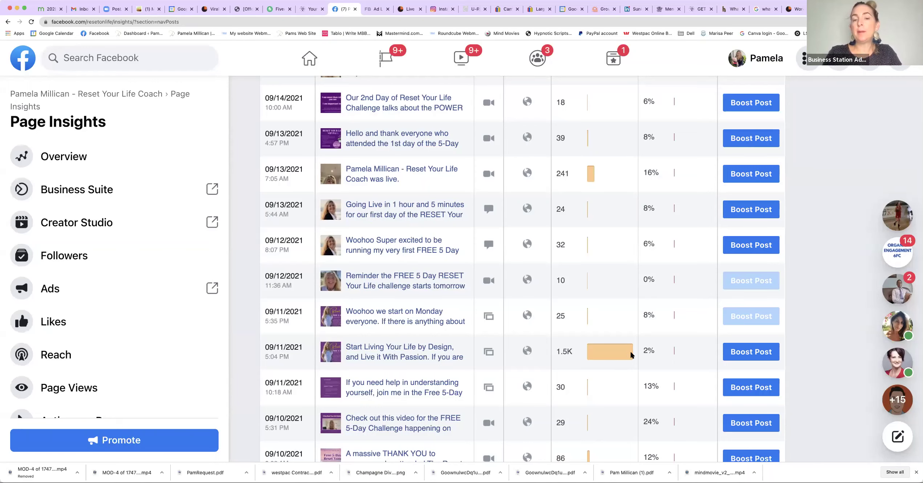
- Examine the post details and performance of the September 11 post "Start Living Your Life by Design", and close them
{"action": "left_click", "coordinate": [409, 346]}
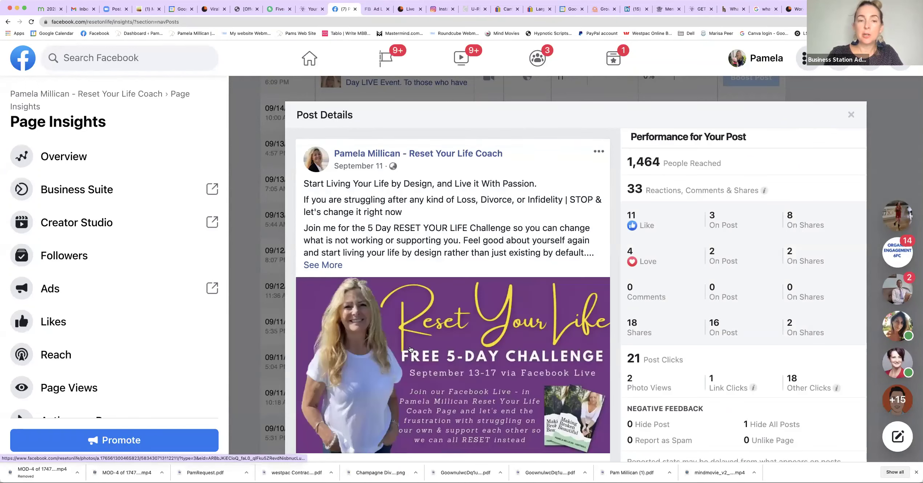
{"action": "scroll", "coordinate": [410, 349], "scroll_direction": "down", "scroll_amount": 3}
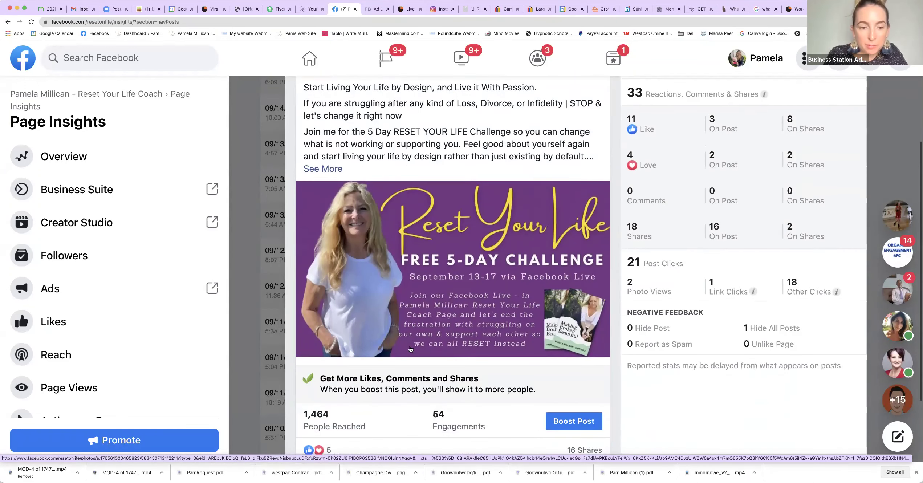
{"action": "scroll", "coordinate": [410, 349], "scroll_direction": "down", "scroll_amount": 2}
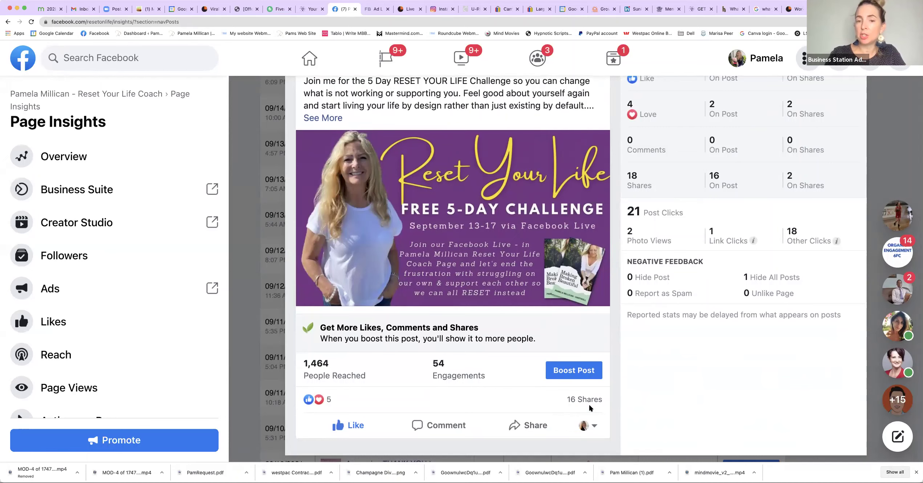
{"action": "scroll", "coordinate": [589, 404], "scroll_direction": "up", "scroll_amount": 5}
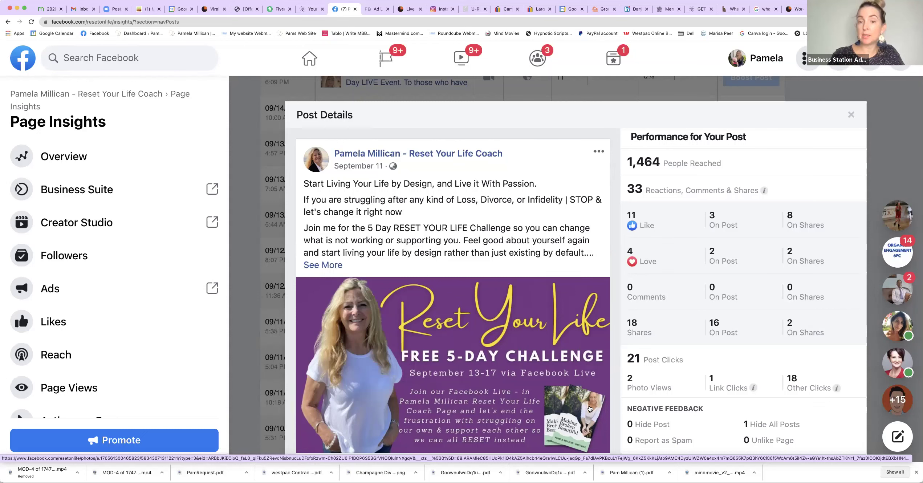
{"action": "left_click", "coordinate": [851, 114]}
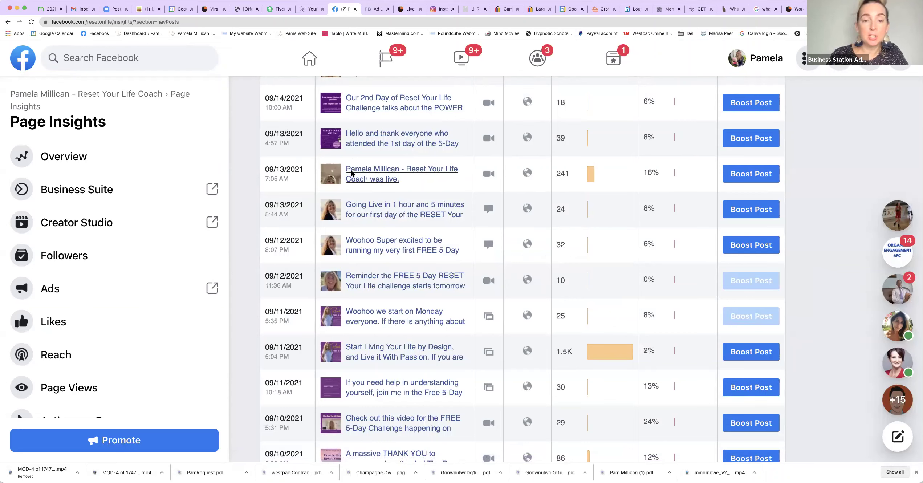
- Examine the video details and total video performance of the September 13 live video, and close them
{"action": "left_click", "coordinate": [370, 177]}
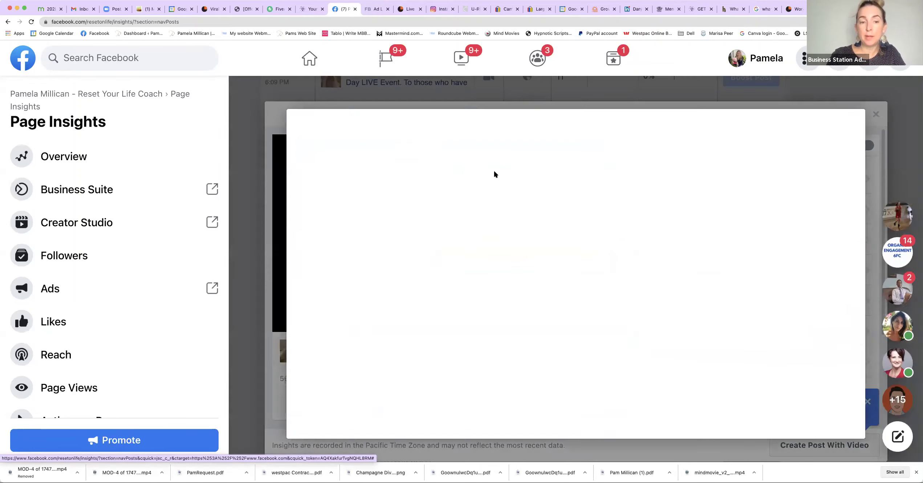
{"action": "scroll", "coordinate": [494, 170], "scroll_direction": "down", "scroll_amount": 3}
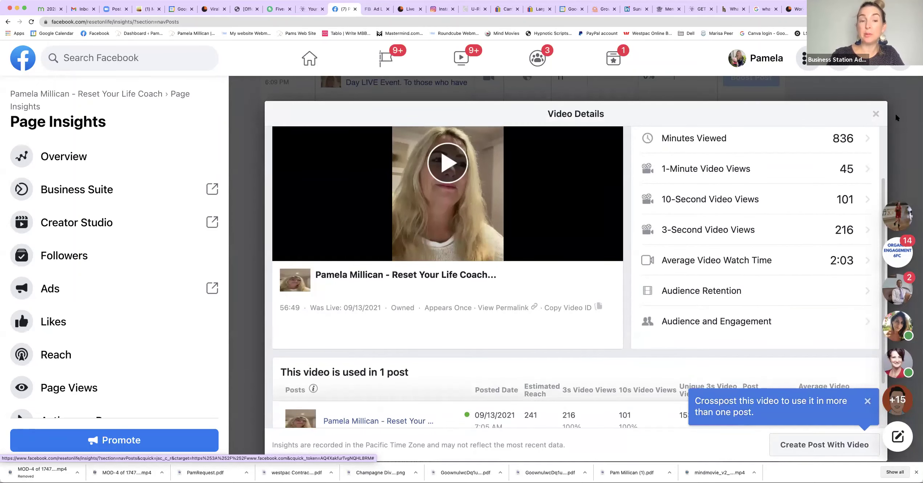
{"action": "left_click_drag", "start_coordinate": [896, 124], "coordinate": [817, 185]}
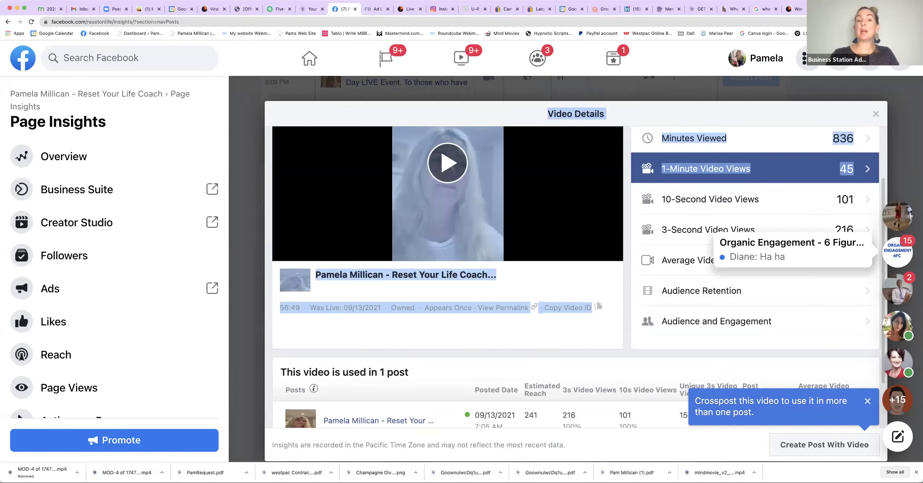
{"action": "left_click", "coordinate": [798, 96]}
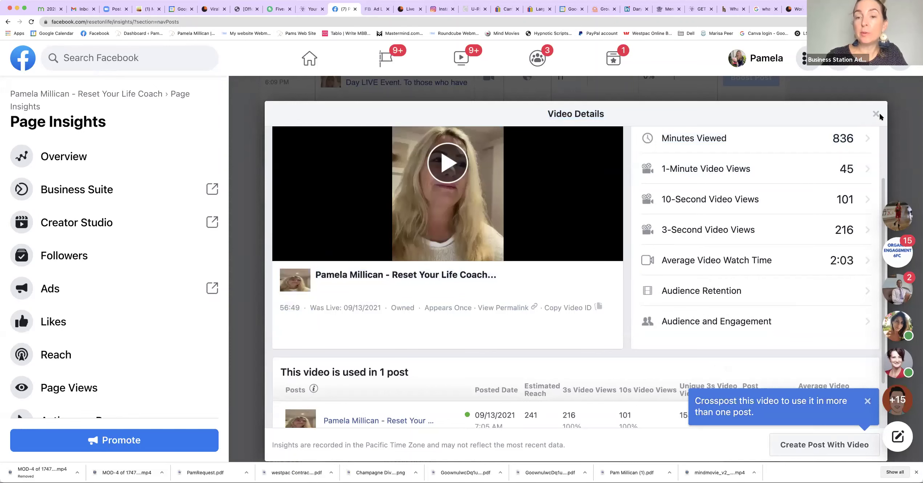
{"action": "scroll", "coordinate": [875, 116], "scroll_direction": "up", "scroll_amount": 3}
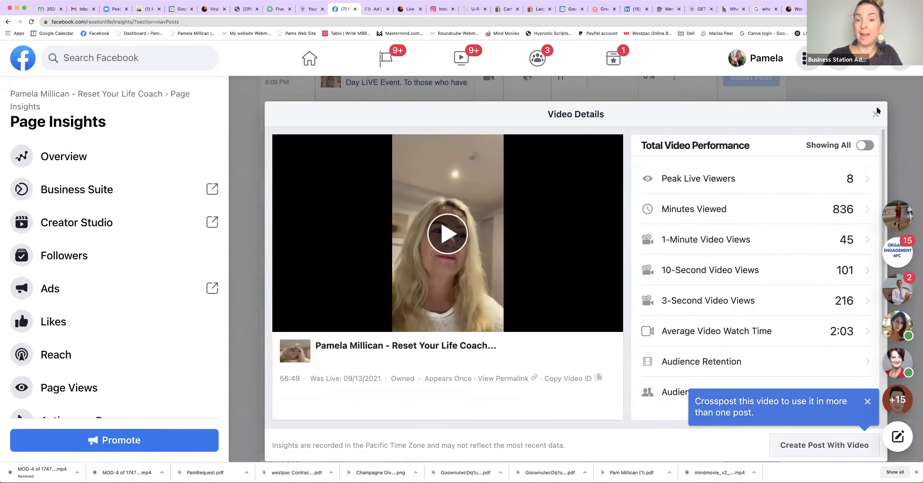
{"action": "left_click", "coordinate": [875, 116]}
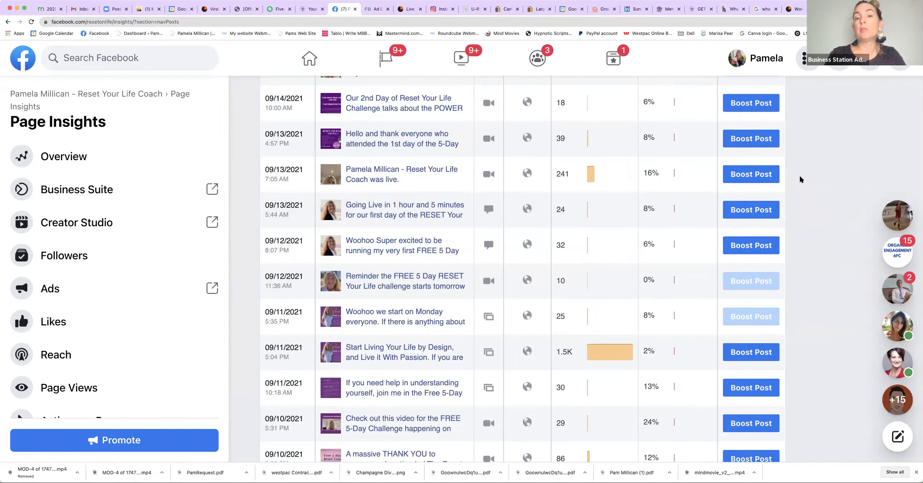
- Return to the charts above the published posts and examine the audience activity by day and time
{"action": "scroll", "coordinate": [799, 176], "scroll_direction": "up", "scroll_amount": 20}
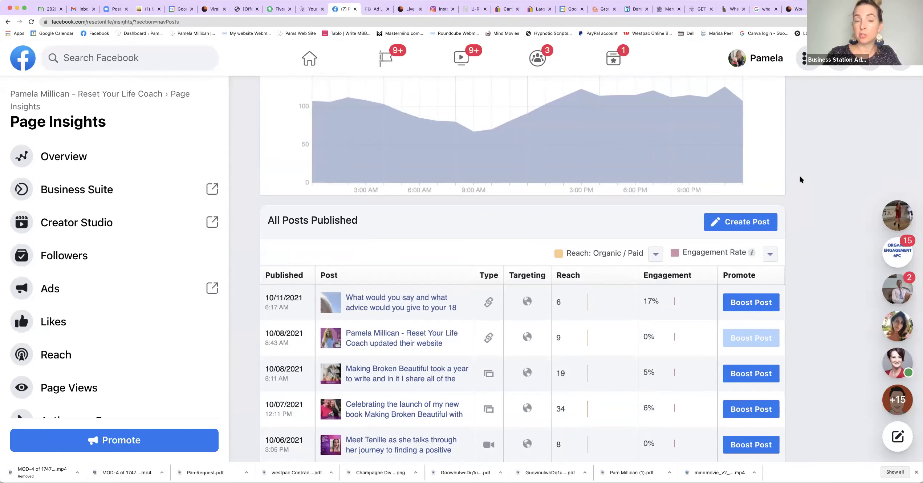
{"action": "scroll", "coordinate": [799, 176], "scroll_direction": "up", "scroll_amount": 2}
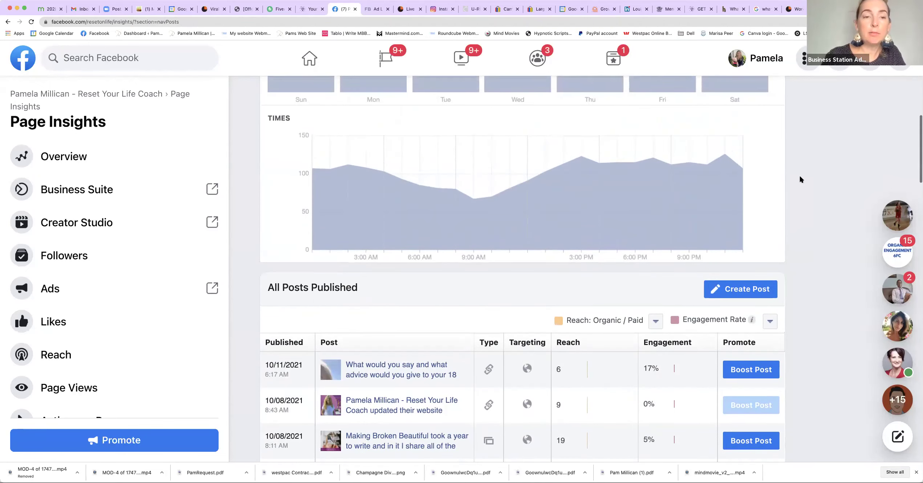
{"action": "scroll", "coordinate": [800, 179], "scroll_direction": "up", "scroll_amount": 1}
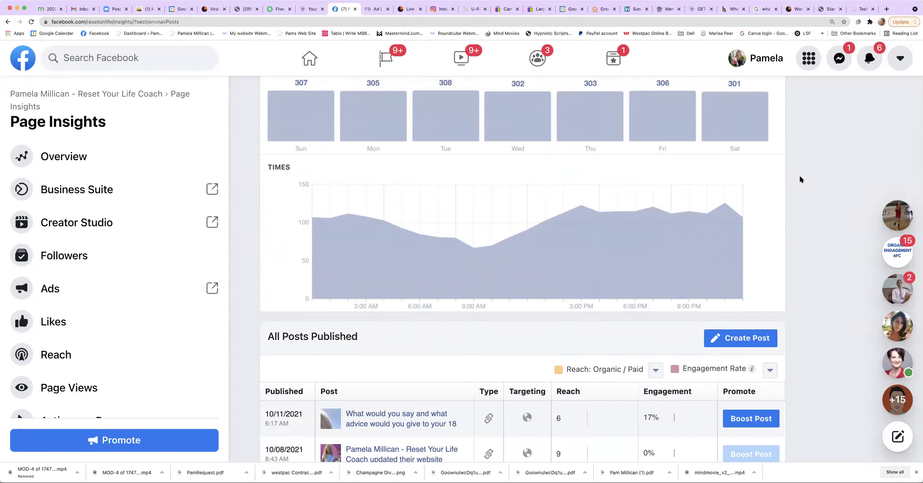
{"action": "scroll", "coordinate": [800, 179], "scroll_direction": "up", "scroll_amount": 1}
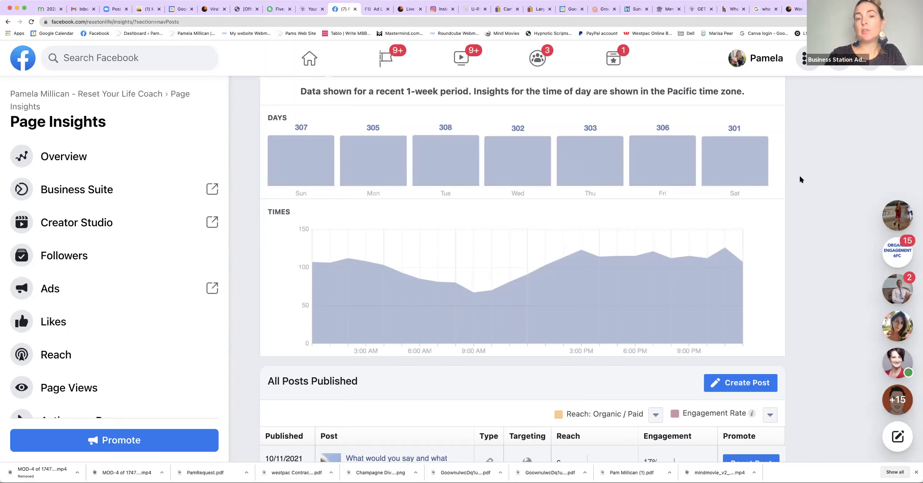
{"action": "mouse_move", "coordinate": [474, 303]}
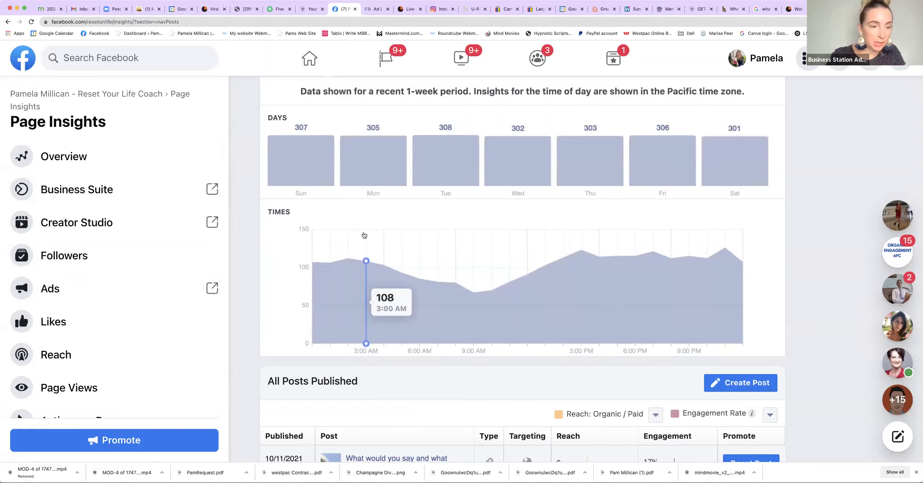
{"action": "scroll", "coordinate": [142, 319], "scroll_direction": "down", "scroll_amount": 3}
{"action": "scroll", "coordinate": [142, 319], "scroll_direction": "down", "scroll_amount": 5}
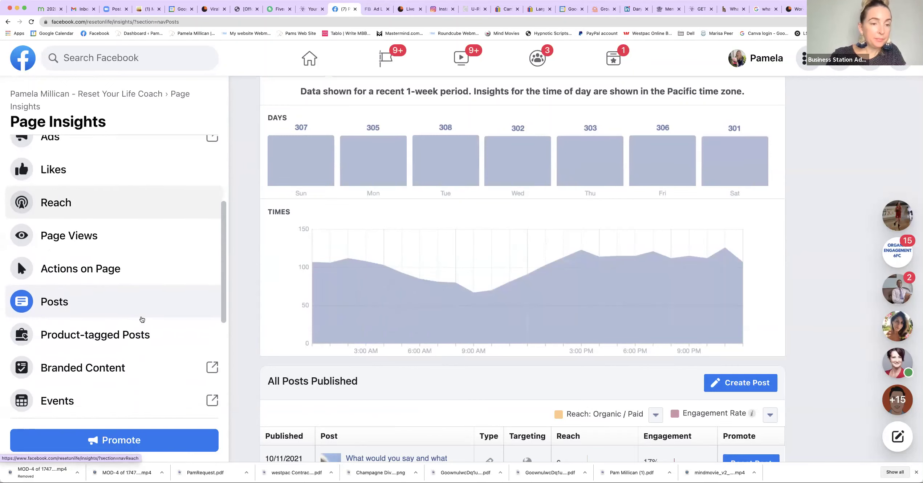
{"action": "scroll", "coordinate": [141, 318], "scroll_direction": "down", "scroll_amount": 3}
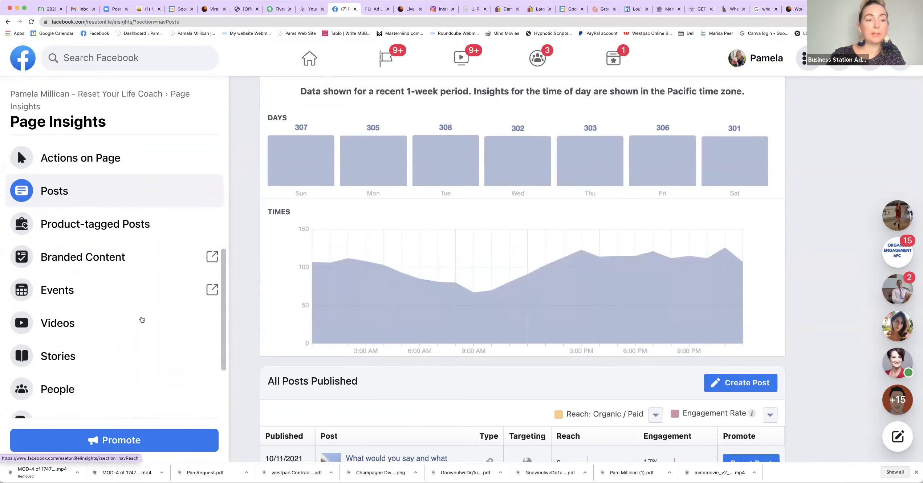
- Switch to the Ad Library browser tab and load Facebook Business Suite in it
{"action": "left_click", "coordinate": [367, 9]}
{"action": "left_click", "coordinate": [373, 20]}
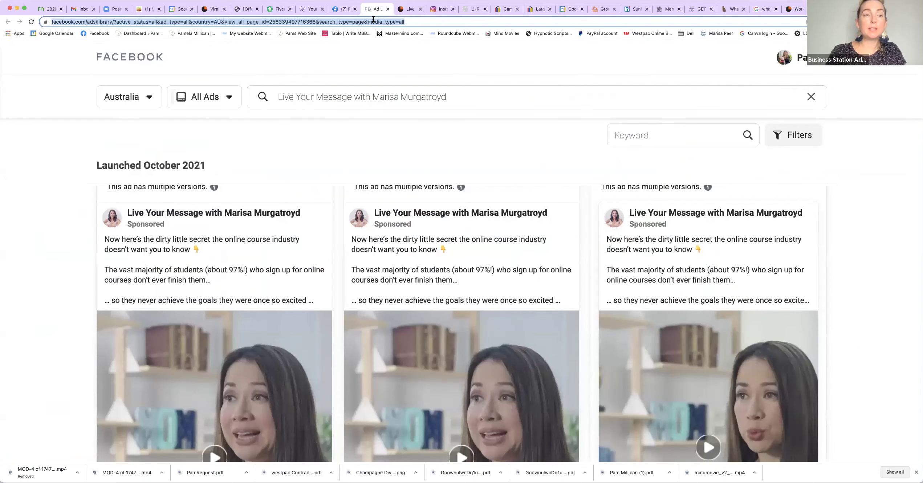
{"action": "type", "text": "bu"}
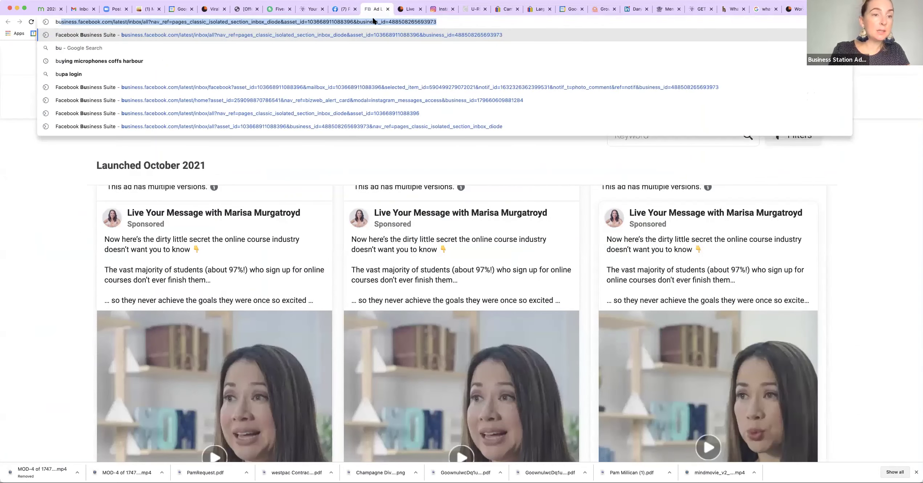
{"action": "key", "text": "Return"}
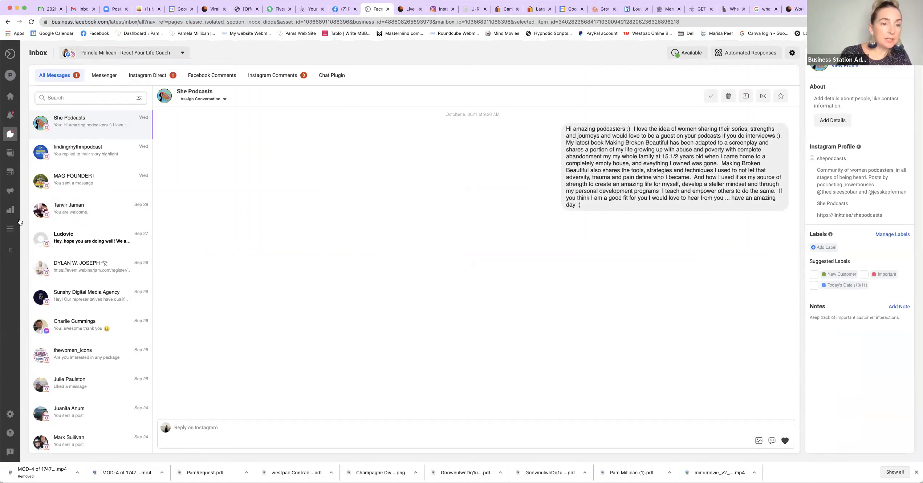
- Open the Insights overview in Business Suite and check which Facebook Pages and Instagram accounts can be selected
{"action": "mouse_move", "coordinate": [13, 213]}
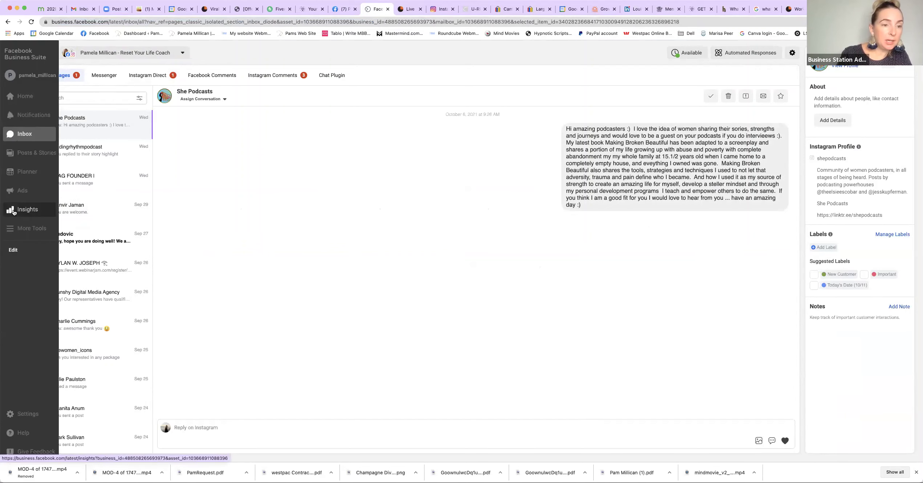
{"action": "left_click", "coordinate": [36, 210]}
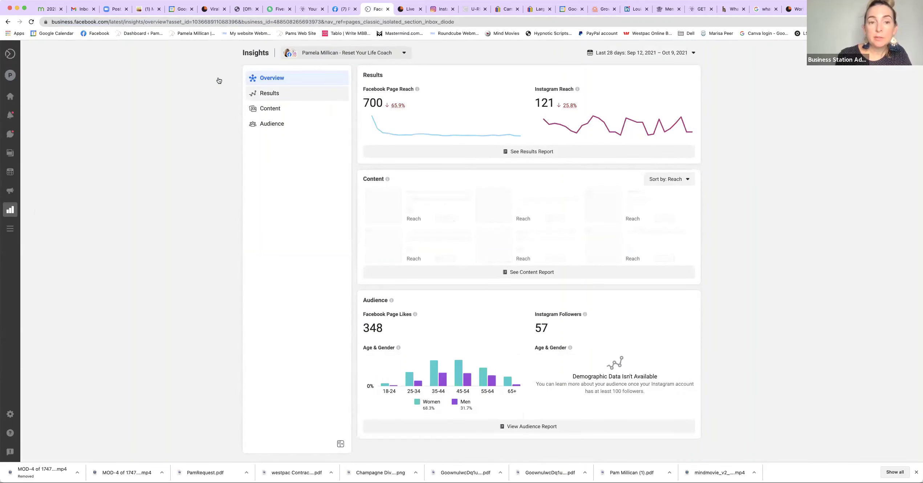
{"action": "left_click", "coordinate": [403, 54]}
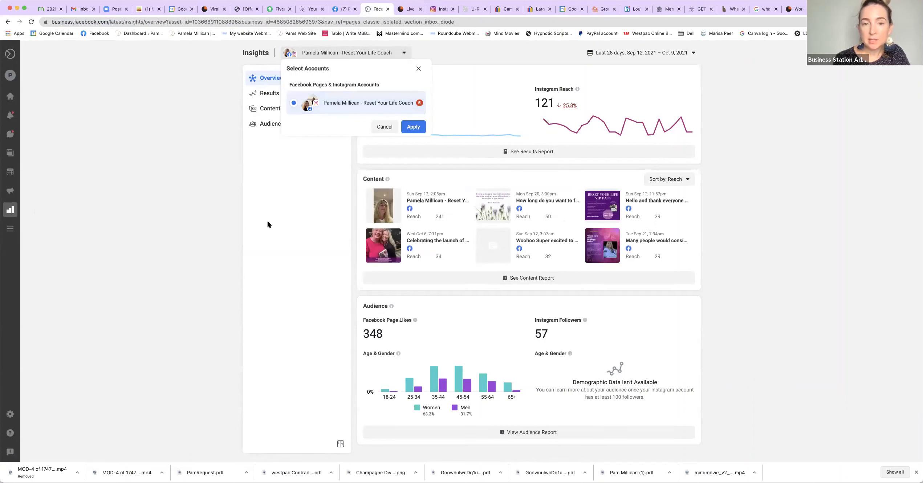
{"action": "left_click", "coordinate": [419, 68]}
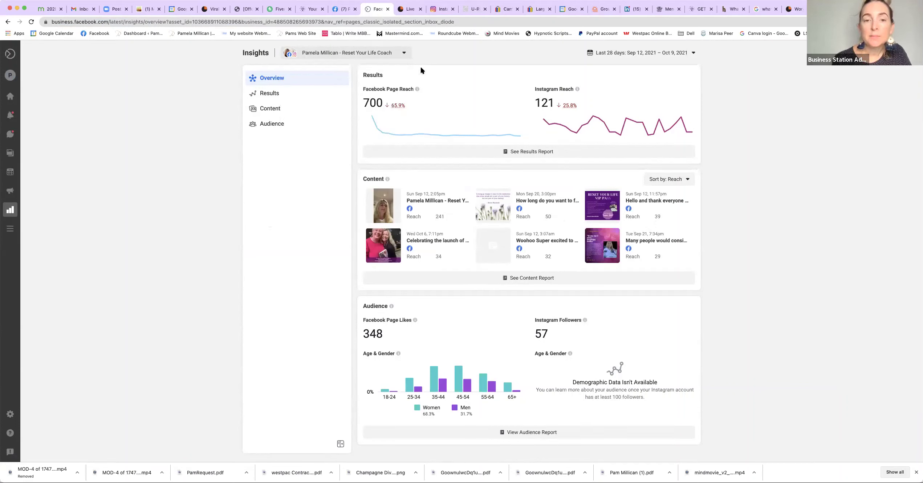
- Examine the Facebook Page and Instagram reach in the Insights overview and in the detailed results report
{"action": "mouse_move", "coordinate": [403, 105]}
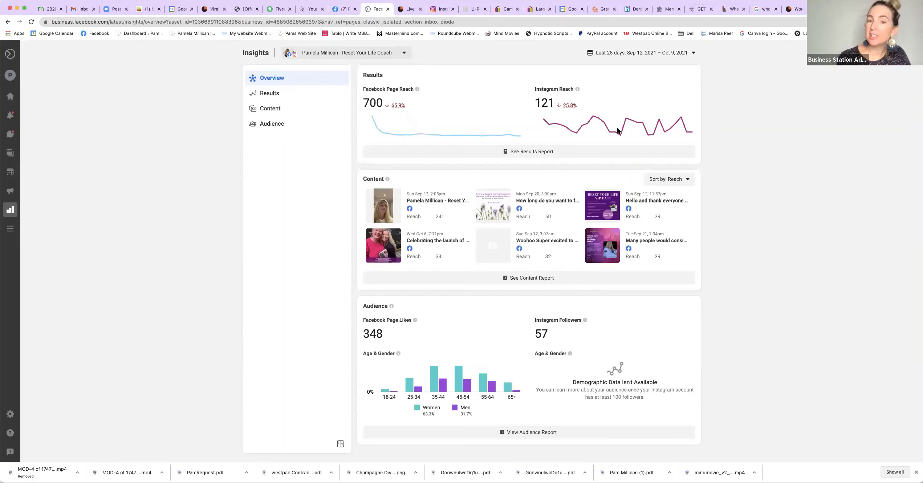
{"action": "mouse_move", "coordinate": [643, 130]}
{"action": "mouse_move", "coordinate": [431, 128]}
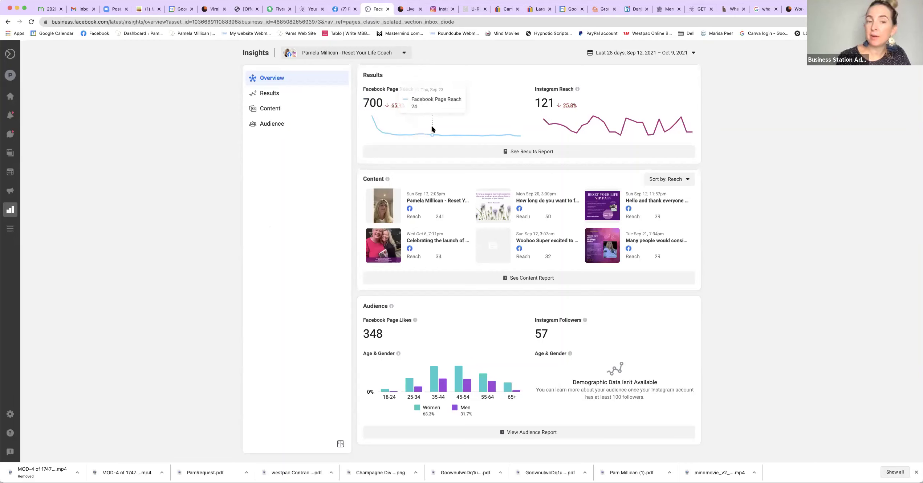
{"action": "left_click", "coordinate": [285, 97]}
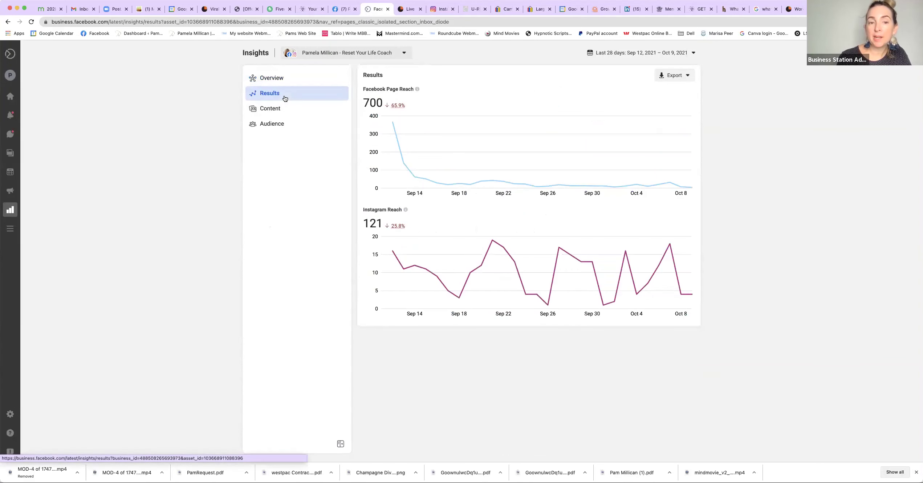
{"action": "mouse_move", "coordinate": [427, 238]}
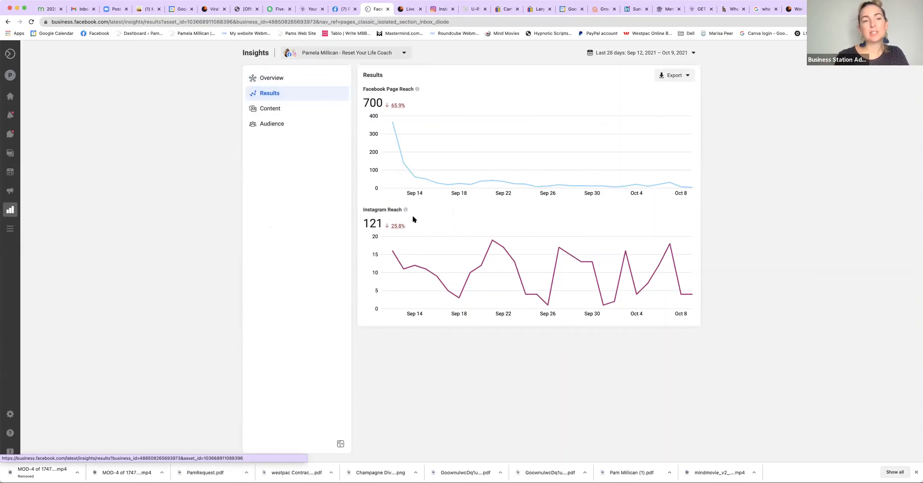
- Review the performance of recent content, and examine the current and potential audience demographics
{"action": "left_click", "coordinate": [315, 111]}
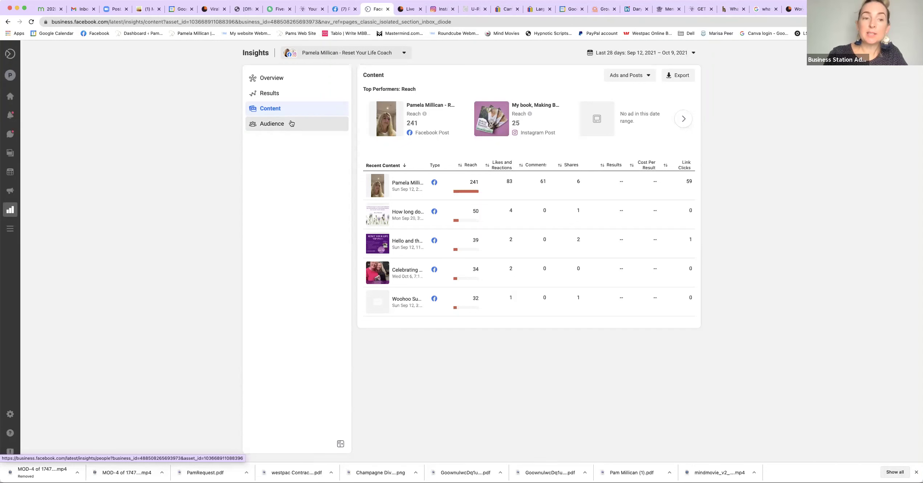
{"action": "left_click", "coordinate": [326, 124]}
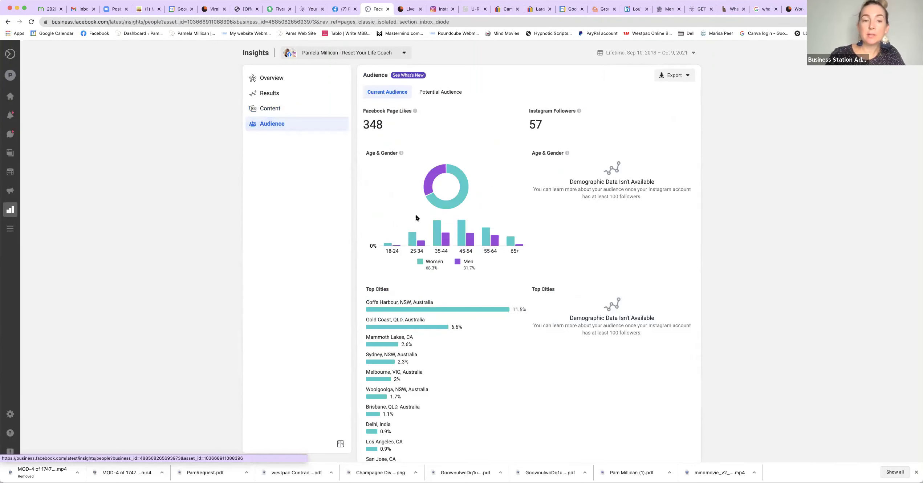
{"action": "mouse_move", "coordinate": [459, 225]}
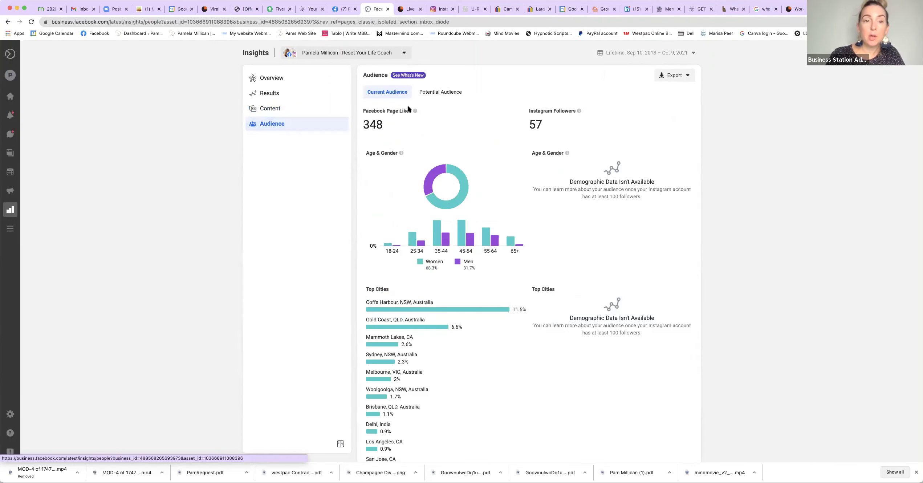
{"action": "left_click", "coordinate": [460, 99]}
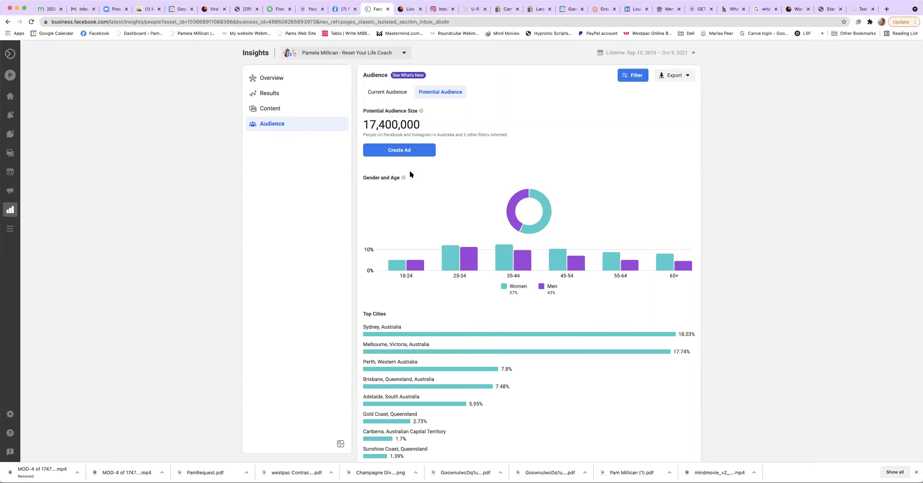
- Return to the Page Insights browser tab and open the Reset Your Life group from the full list of managed groups
{"action": "key", "text": "ctrl+shift+Tab"}
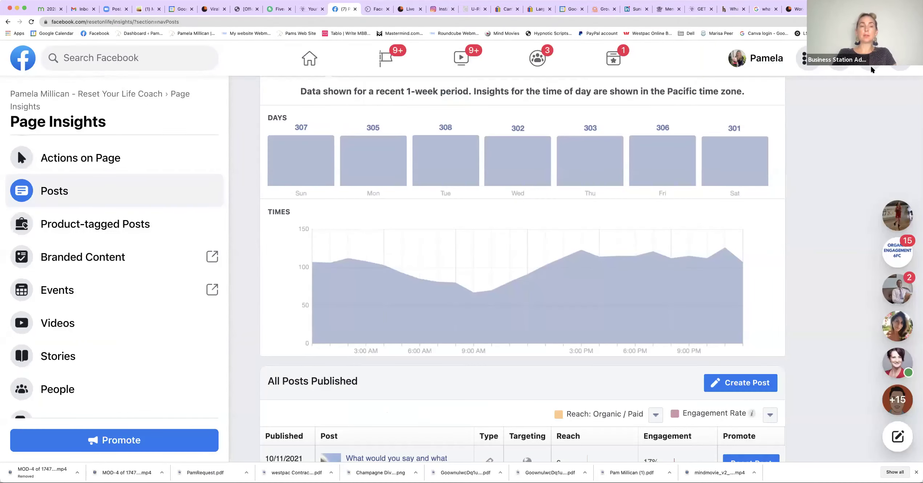
{"action": "left_click", "coordinate": [544, 67]}
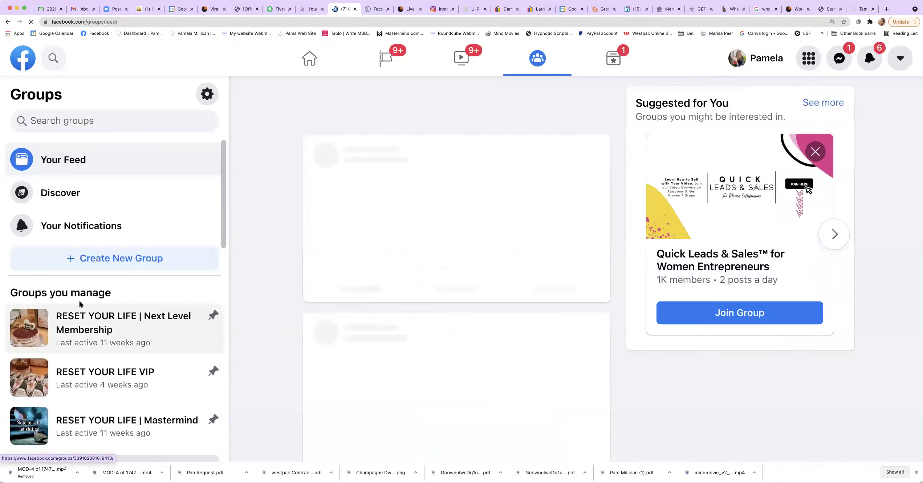
{"action": "scroll", "coordinate": [81, 305], "scroll_direction": "down", "scroll_amount": 4}
{"action": "left_click", "coordinate": [139, 324]}
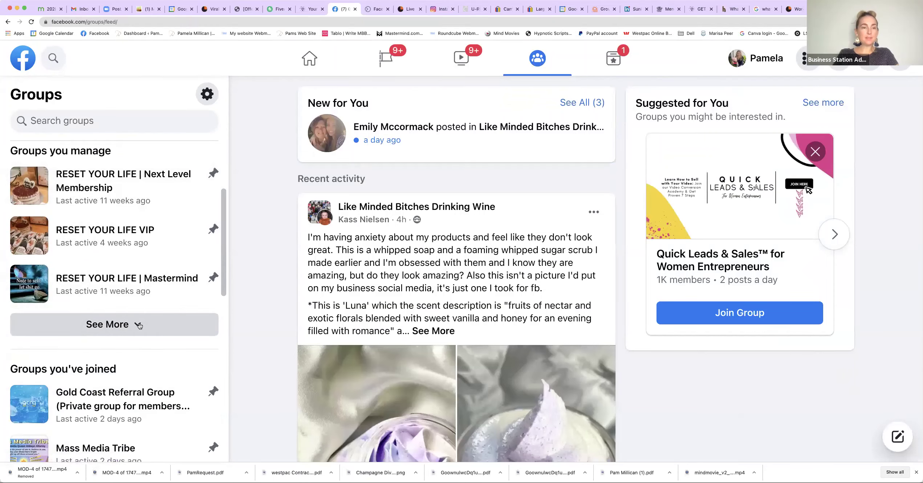
{"action": "scroll", "coordinate": [49, 325], "scroll_direction": "down", "scroll_amount": 1}
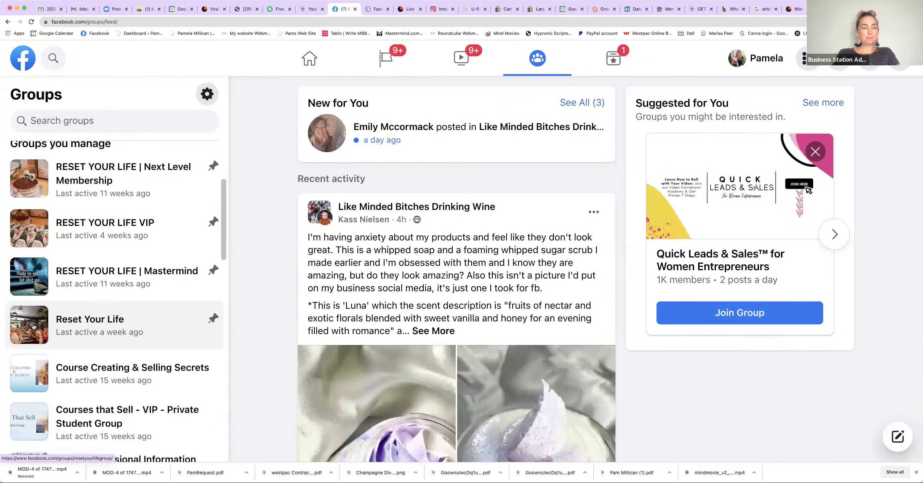
{"action": "left_click", "coordinate": [33, 327]}
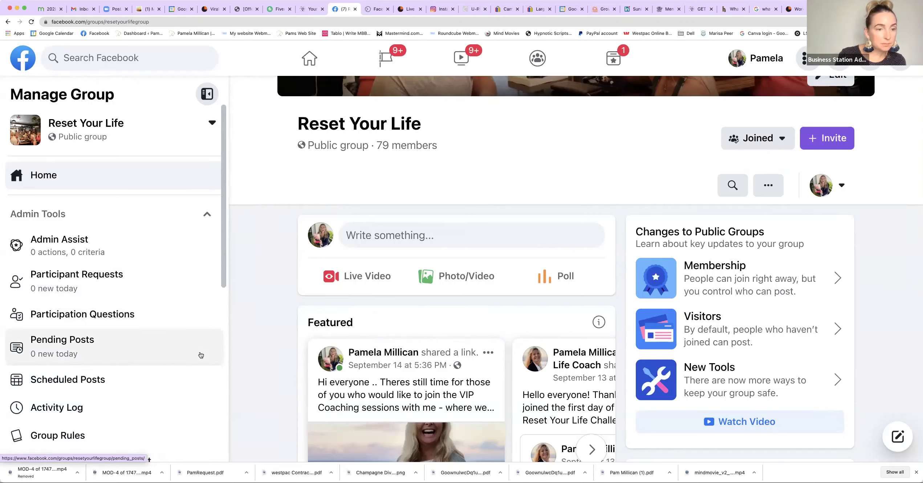
- Open the group's growth insights and set the date range to the last 60 days
{"action": "scroll", "coordinate": [210, 370], "scroll_direction": "down", "scroll_amount": 3}
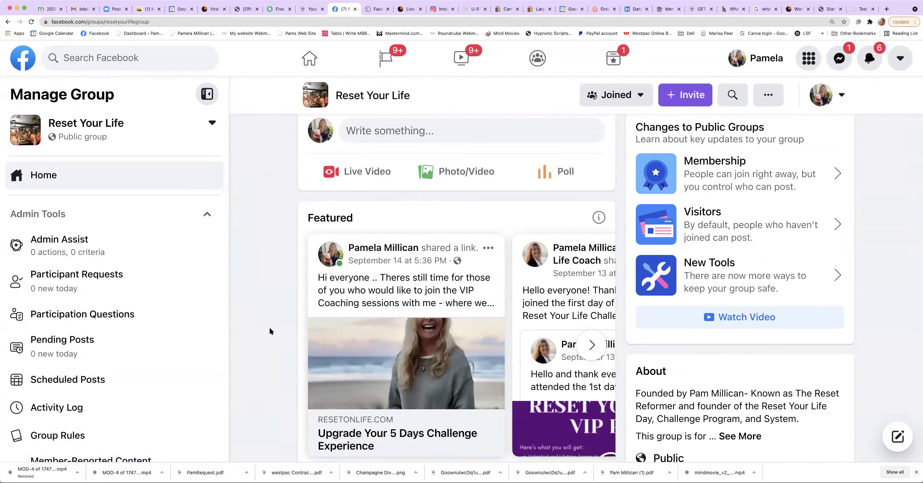
{"action": "scroll", "coordinate": [219, 328], "scroll_direction": "down", "scroll_amount": 10}
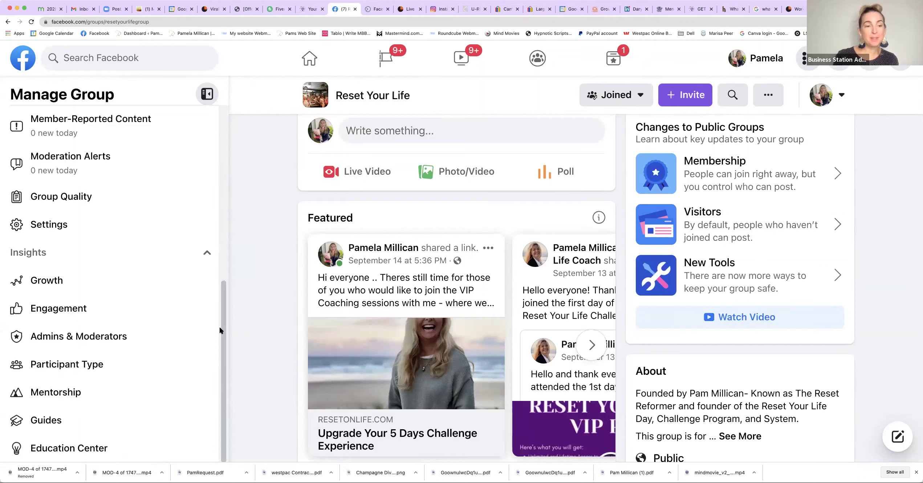
{"action": "left_click", "coordinate": [54, 285]}
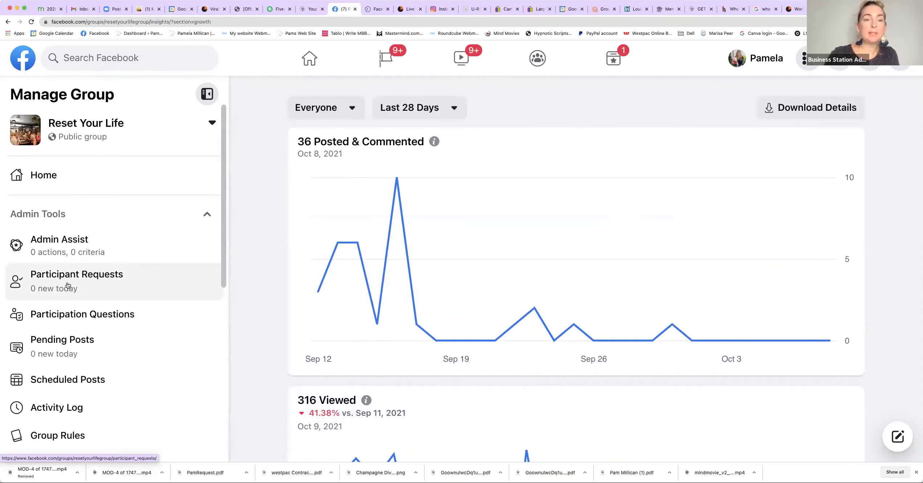
{"action": "left_click", "coordinate": [450, 109]}
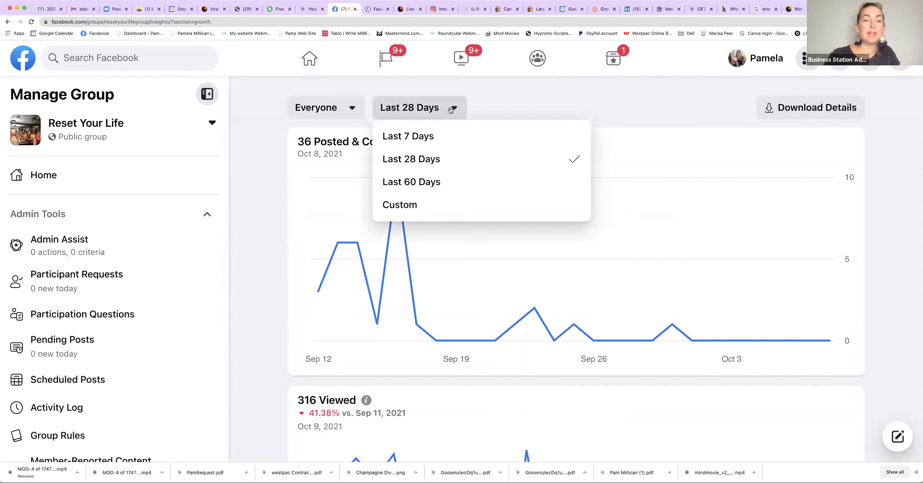
{"action": "left_click", "coordinate": [445, 182]}
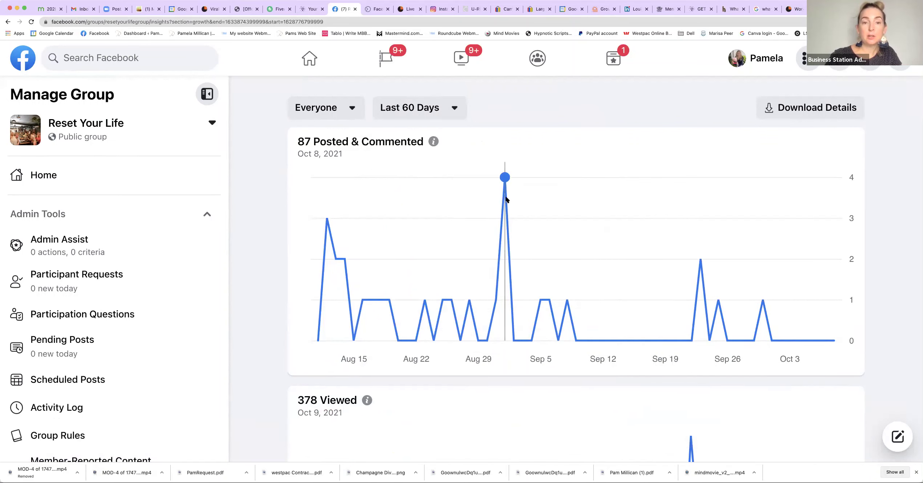
- Examine the peaks in the group's posted-and-commented chart and its viewers chart
{"action": "mouse_move", "coordinate": [506, 199]}
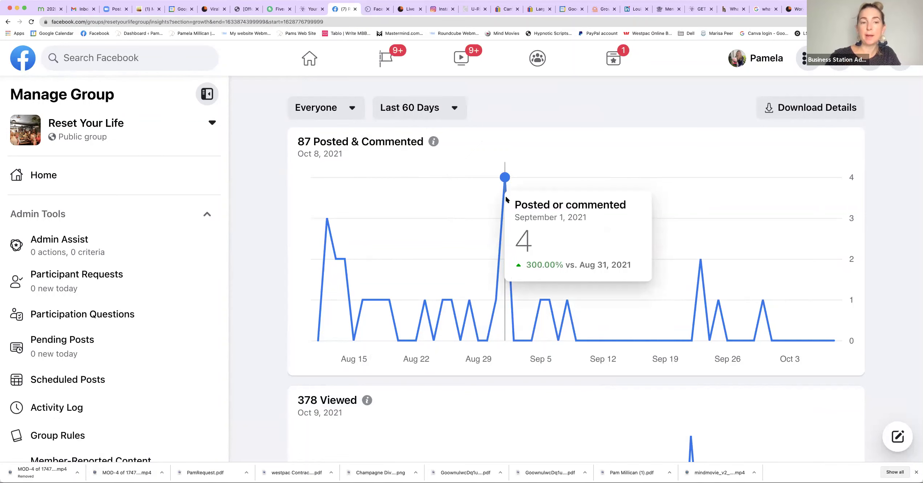
{"action": "scroll", "coordinate": [274, 344], "scroll_direction": "down", "scroll_amount": 3}
{"action": "scroll", "coordinate": [274, 345], "scroll_direction": "down", "scroll_amount": 3}
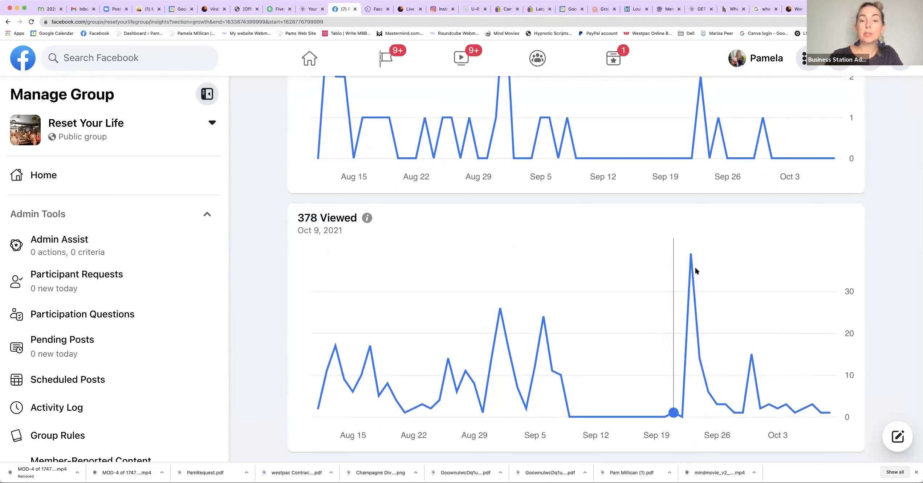
{"action": "mouse_move", "coordinate": [694, 269]}
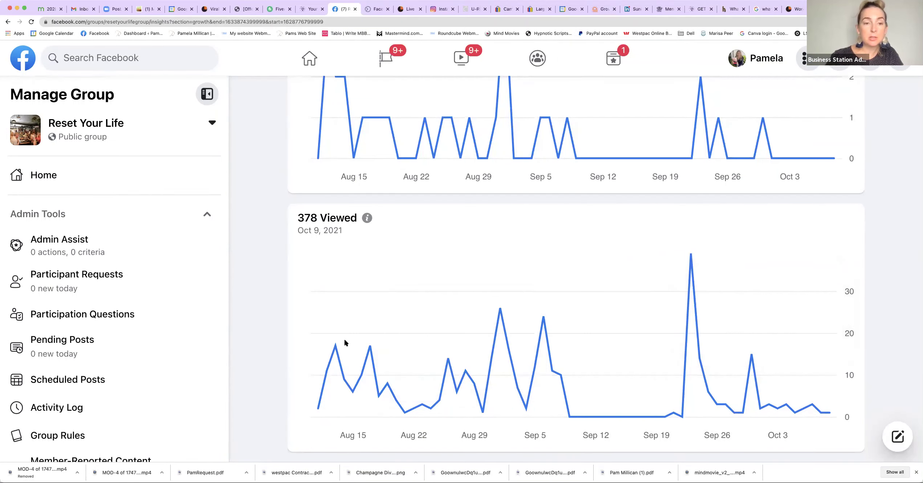
{"action": "mouse_move", "coordinate": [345, 343]}
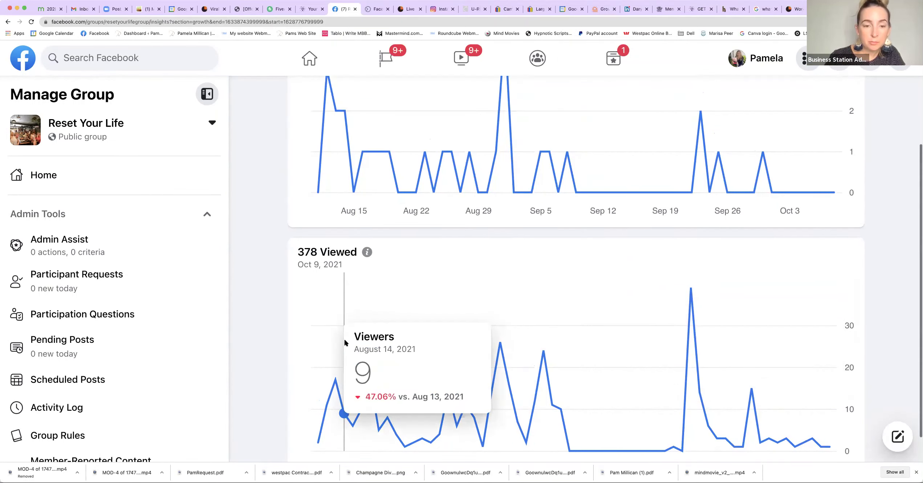
- Open the group's engagement insights and set their date range to the last 60 days
{"action": "scroll", "coordinate": [109, 313], "scroll_direction": "down", "scroll_amount": 10}
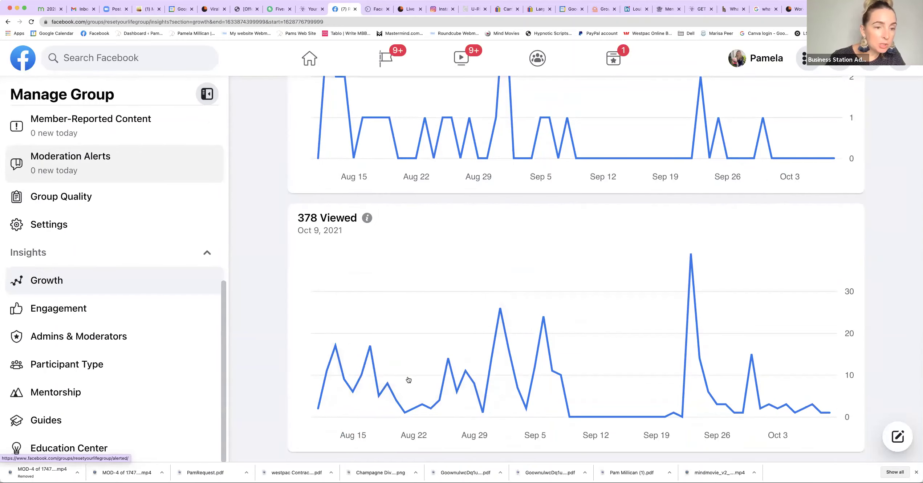
{"action": "left_click", "coordinate": [105, 311]}
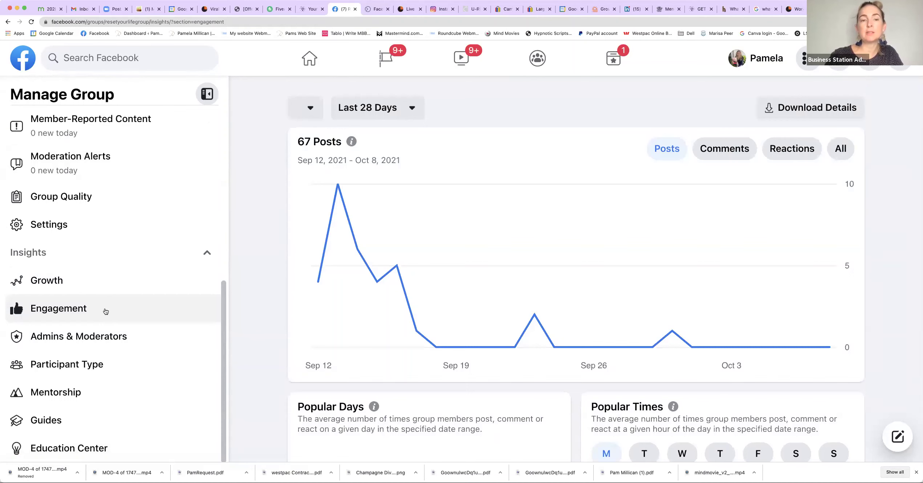
{"action": "left_click", "coordinate": [407, 109]}
{"action": "left_click", "coordinate": [408, 182]}
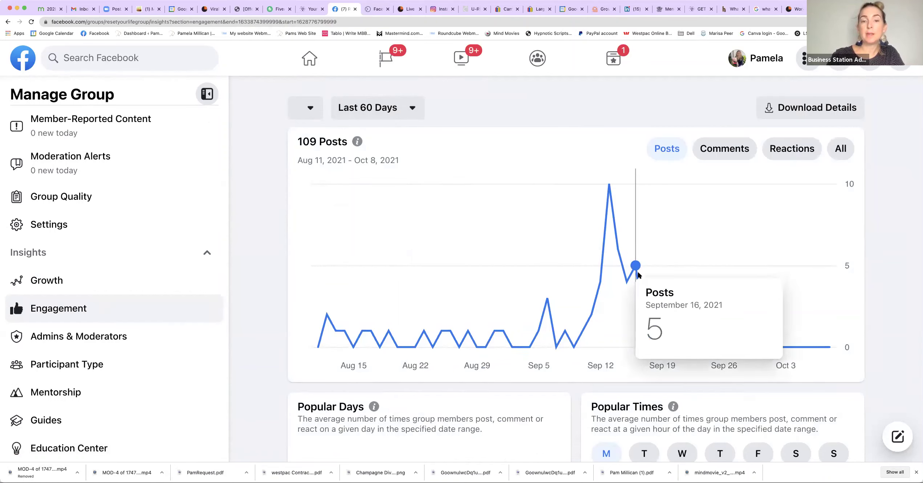
- Examine the group's popular days and the hourly popular times for Monday
{"action": "scroll", "coordinate": [638, 275], "scroll_direction": "down", "scroll_amount": 5}
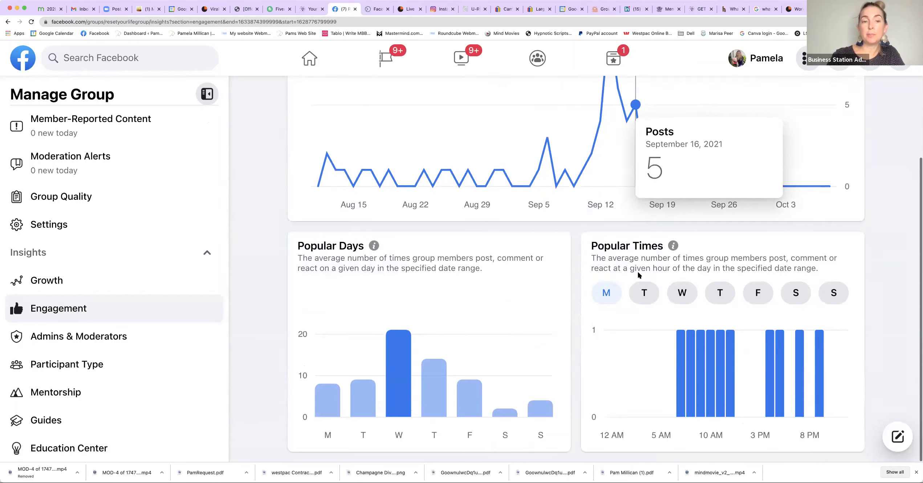
{"action": "mouse_move", "coordinate": [397, 392]}
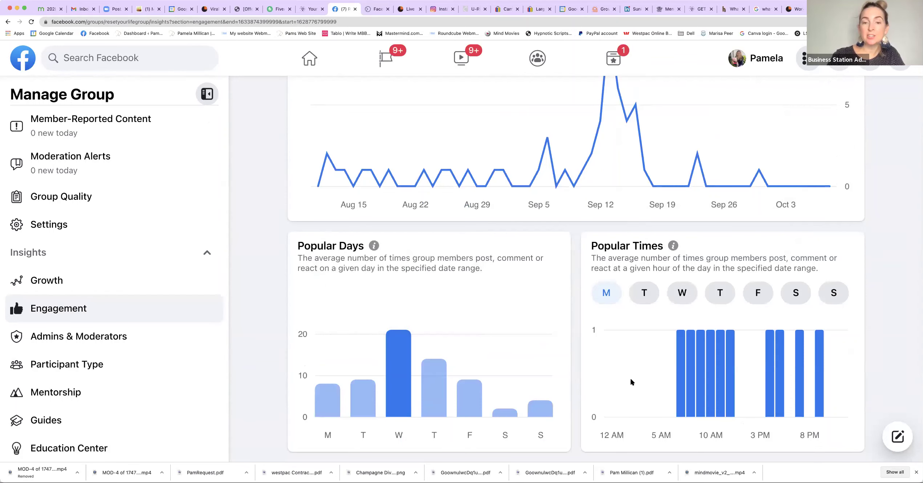
{"action": "mouse_move", "coordinate": [728, 378]}
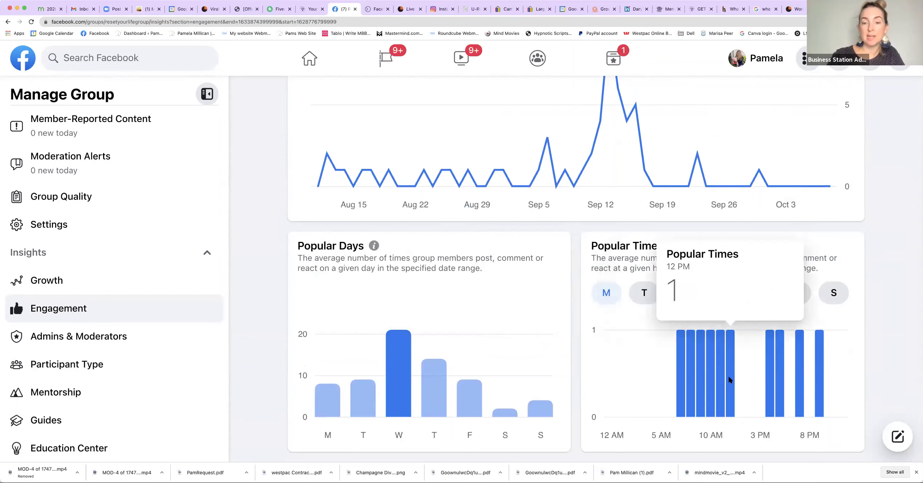
{"action": "mouse_move", "coordinate": [684, 378]}
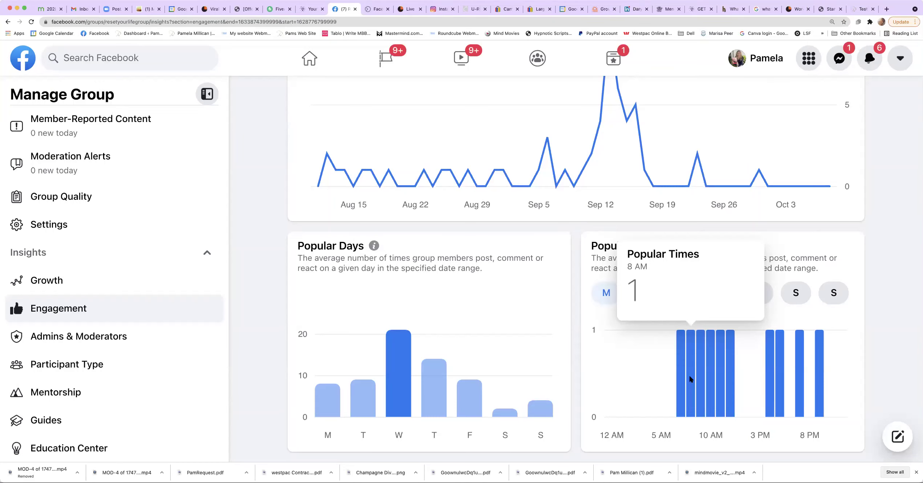
- Check the top admins and moderators, and review the ranking of the group's top contributors
{"action": "left_click", "coordinate": [116, 337]}
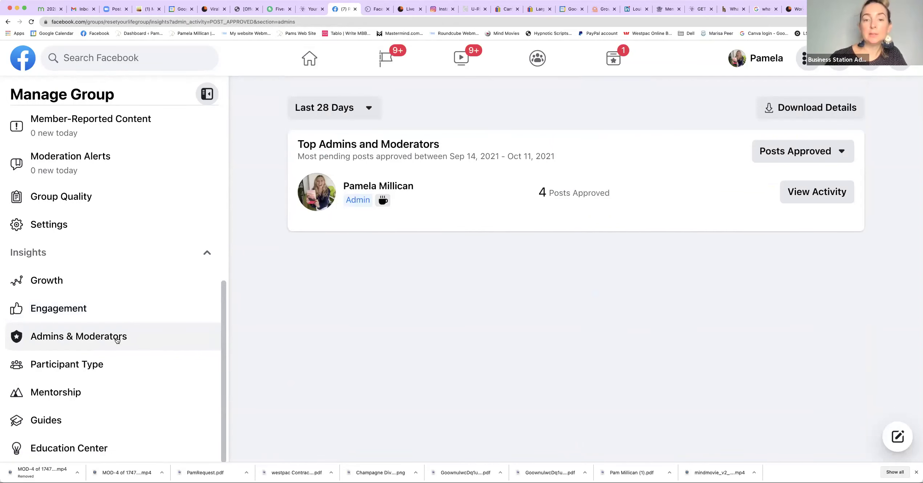
{"action": "left_click", "coordinate": [113, 365]}
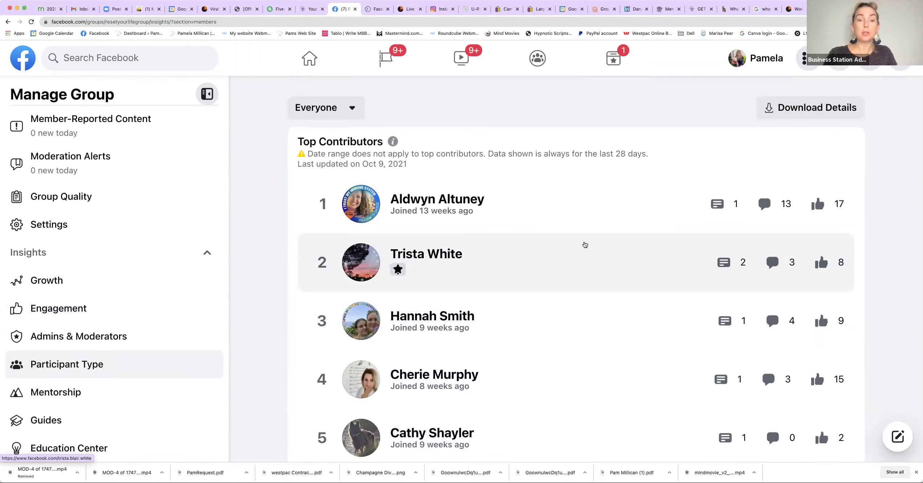
{"action": "scroll", "coordinate": [585, 245], "scroll_direction": "down", "scroll_amount": 5}
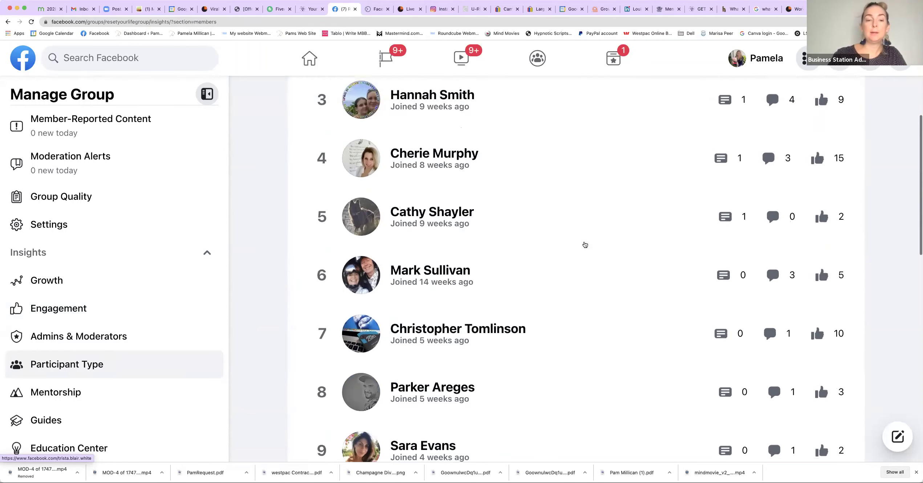
{"action": "mouse_move", "coordinate": [585, 245]}
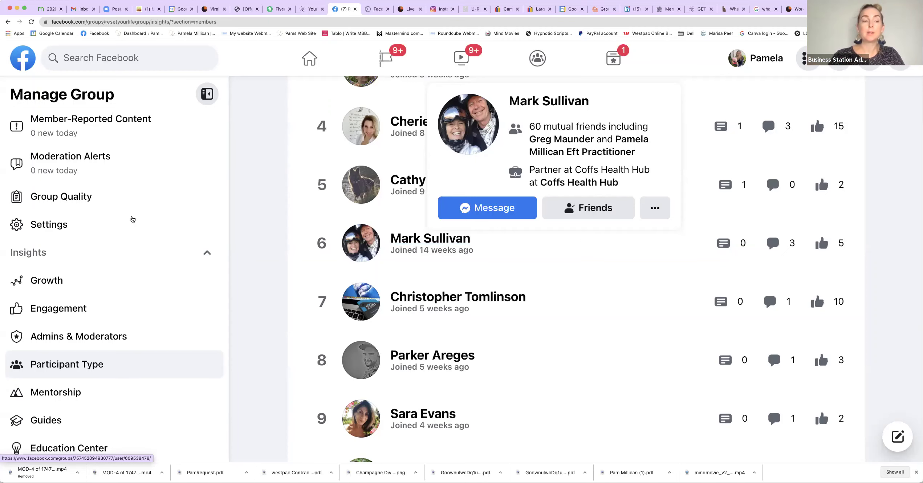
- Check the group's mentorship insights and the completion figures of its guides
{"action": "left_click", "coordinate": [92, 404]}
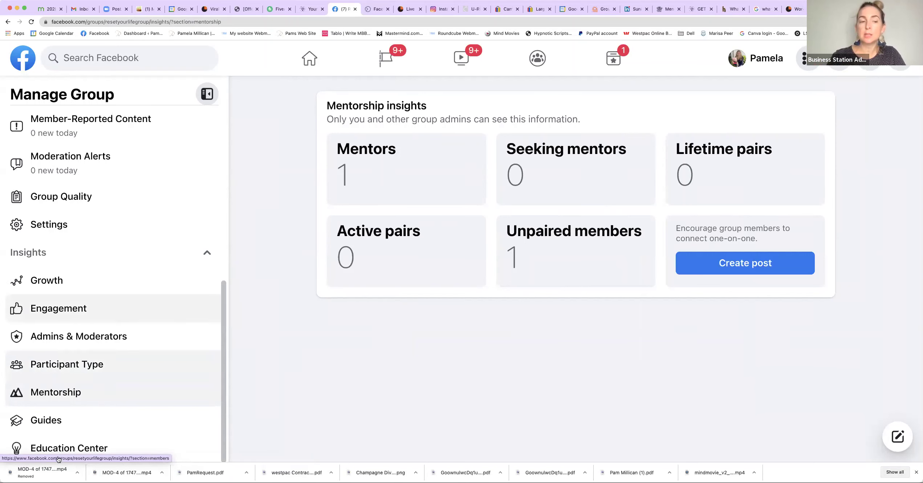
{"action": "left_click", "coordinate": [40, 425]}
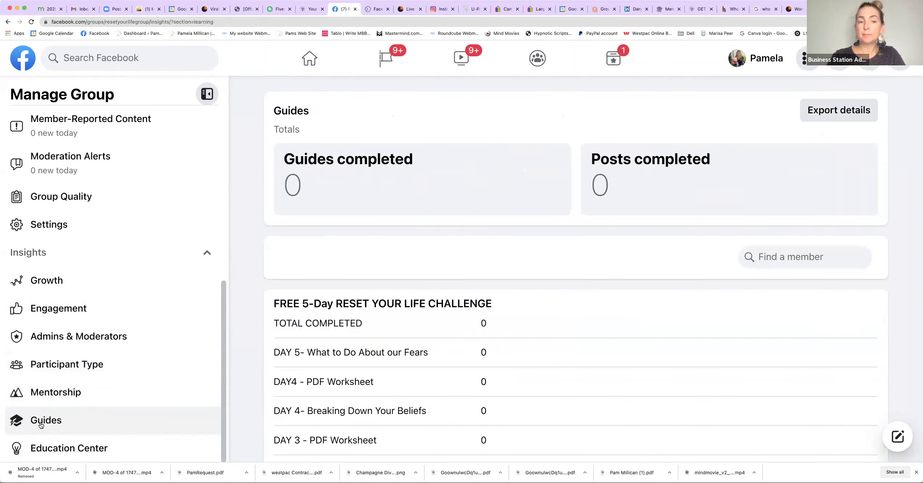
- Review the completion figures of the individual posts within the group's guides
{"action": "scroll", "coordinate": [253, 318], "scroll_direction": "down", "scroll_amount": 7}
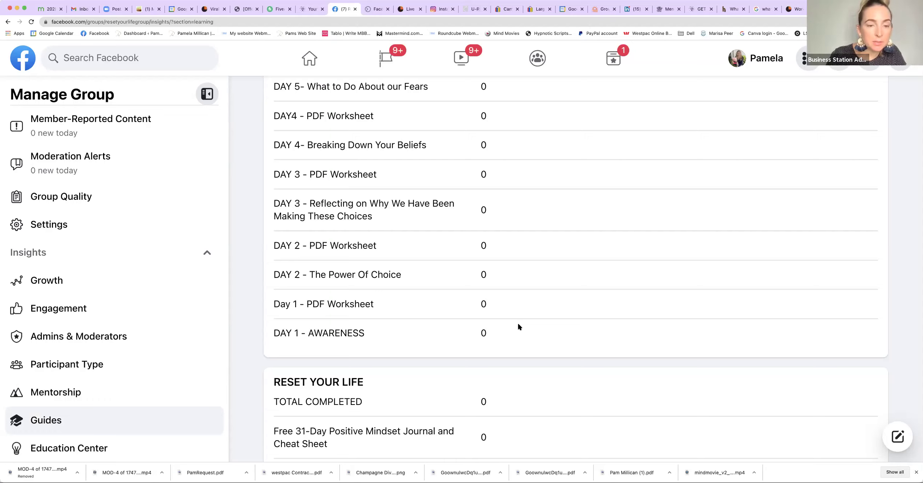
{"action": "scroll", "coordinate": [274, 361], "scroll_direction": "up", "scroll_amount": 6}
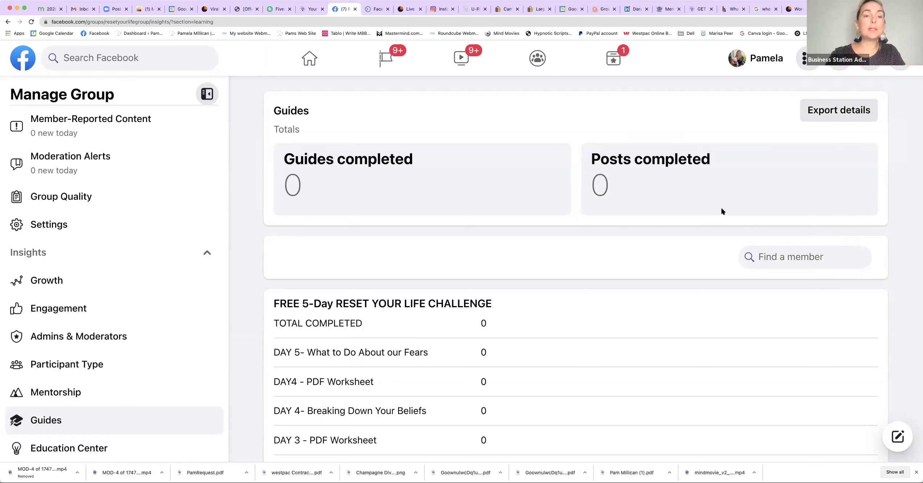
- Switch to the Business Suite insights page and go from there to Ads Manager at facebook.com/adsmanager
{"action": "left_click", "coordinate": [373, 10]}
{"action": "left_click", "coordinate": [381, 22]}
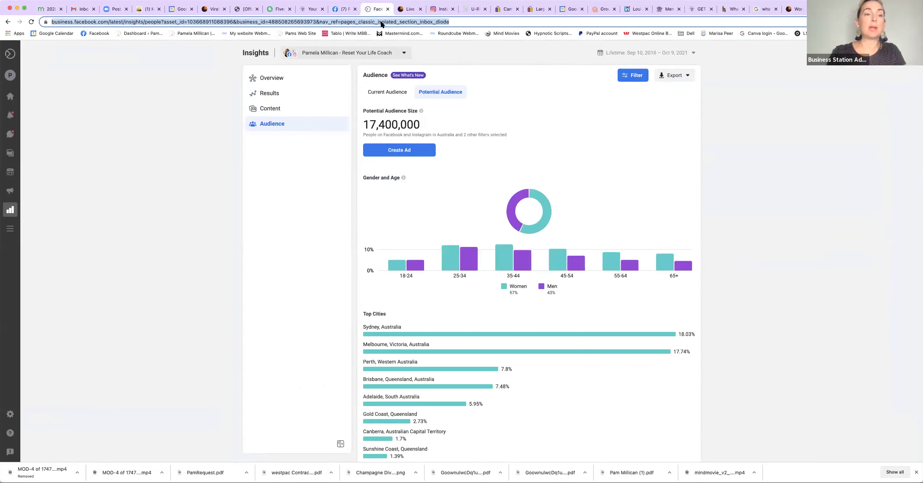
{"action": "type", "text": "facebook.com"}
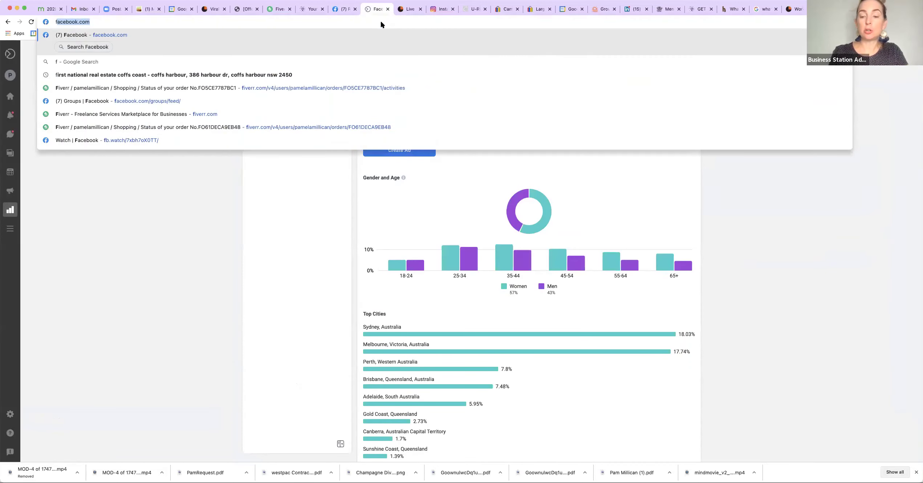
{"action": "type", "text": "/ad"}
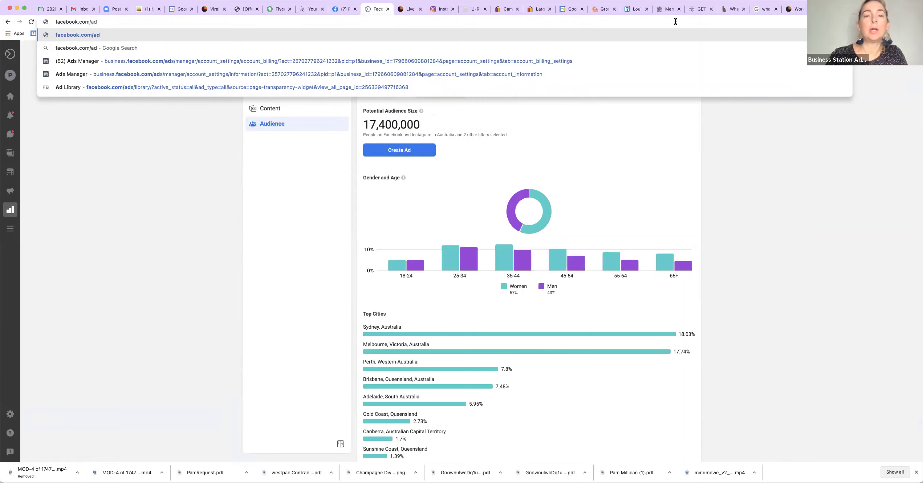
{"action": "type", "text": "smanage"}
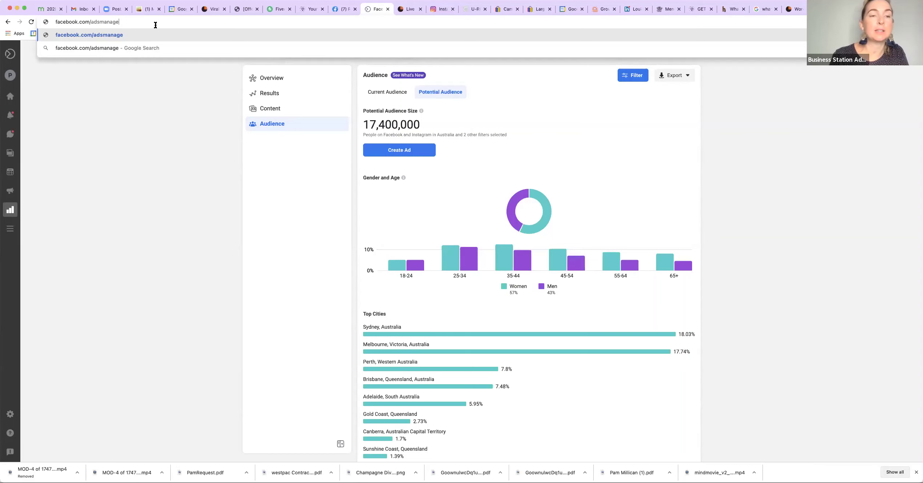
{"action": "type", "text": "r"}
{"action": "key", "text": "Return"}
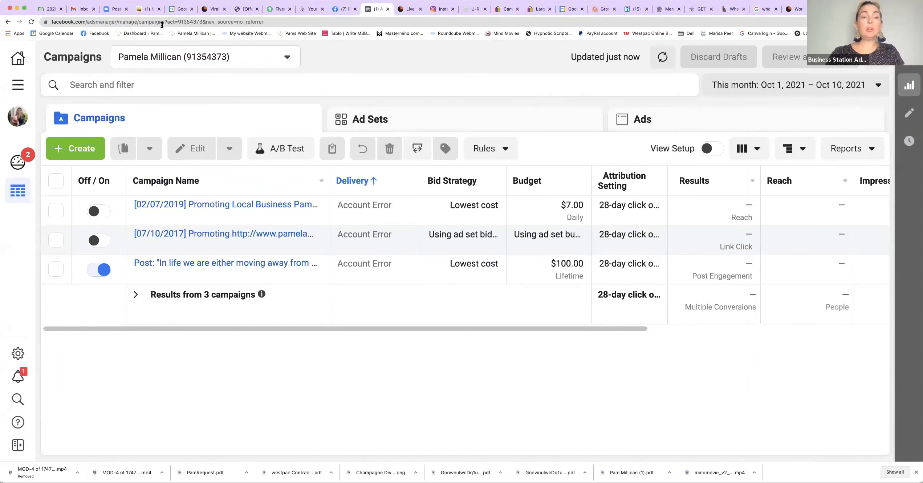
- Switch the campaigns view to Ad Account 1 and dismiss the notice about advertising changes
{"action": "left_click", "coordinate": [285, 57]}
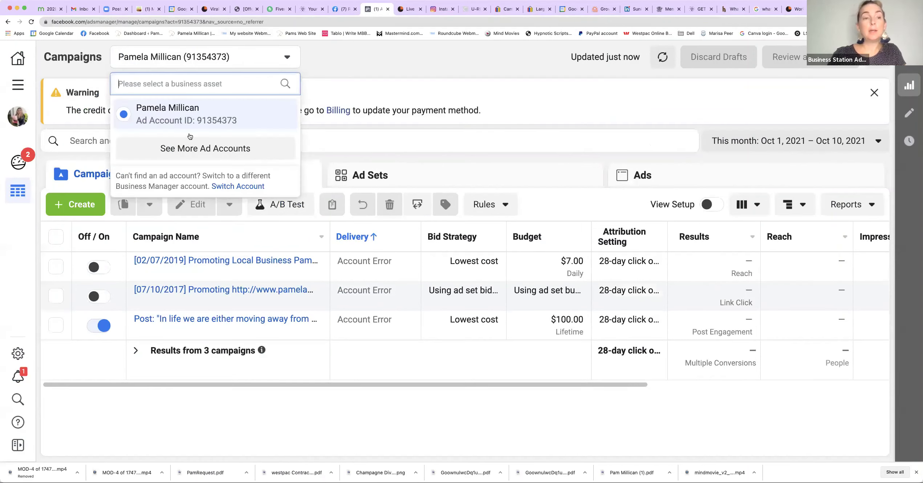
{"action": "left_click", "coordinate": [184, 147]}
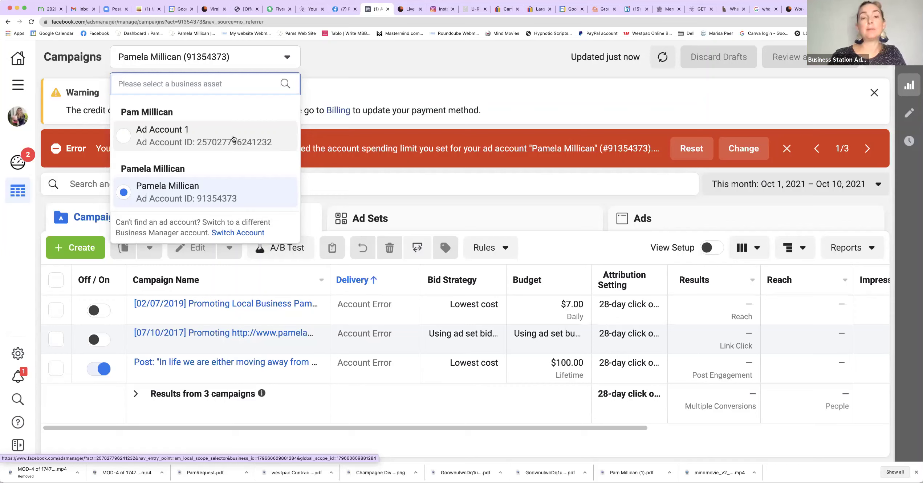
{"action": "left_click", "coordinate": [233, 138]}
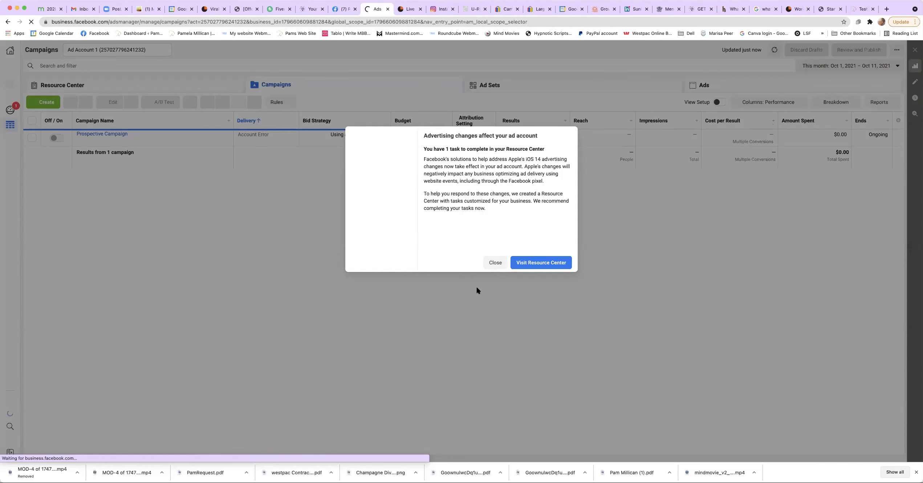
{"action": "left_click", "coordinate": [497, 264]}
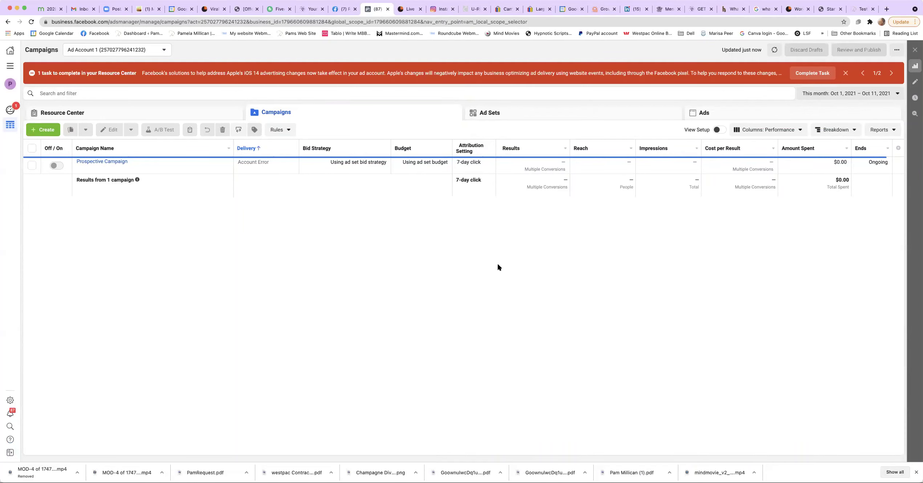
- Set the campaigns' date range to Maximum and open the charts of Prospective Campaign
{"action": "left_click", "coordinate": [886, 94]}
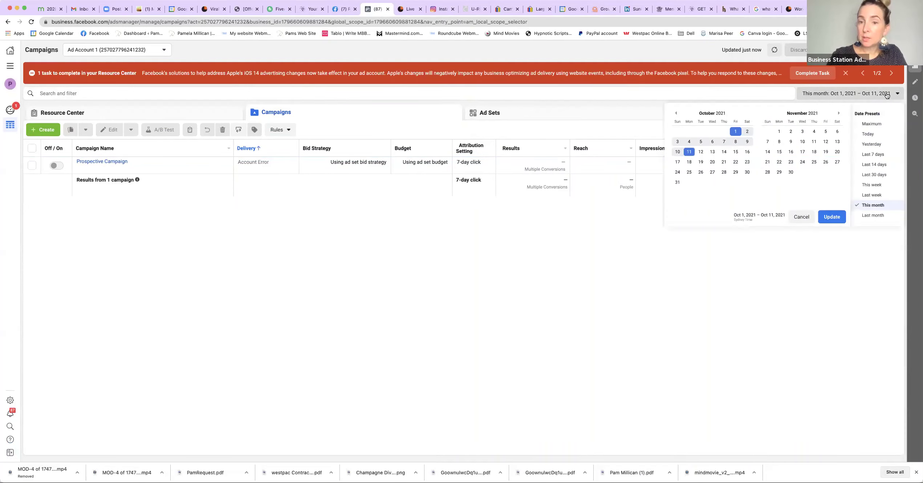
{"action": "left_click", "coordinate": [881, 125]}
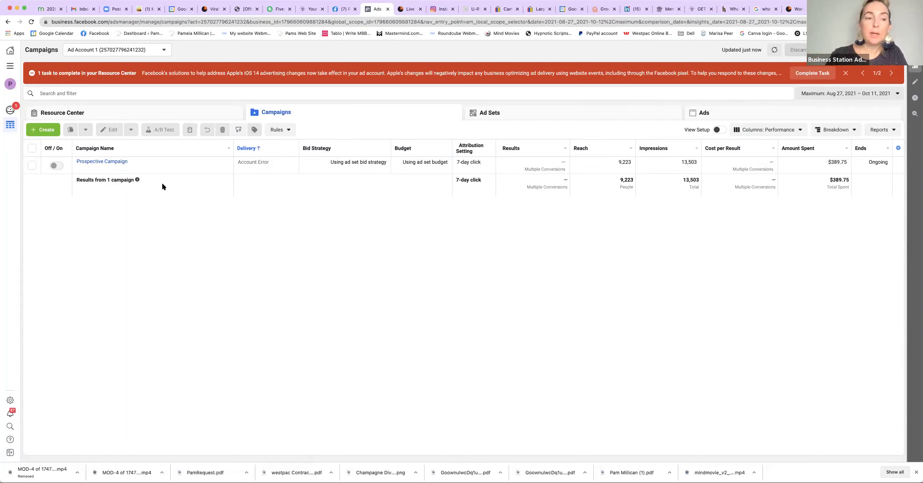
{"action": "mouse_move", "coordinate": [105, 165]}
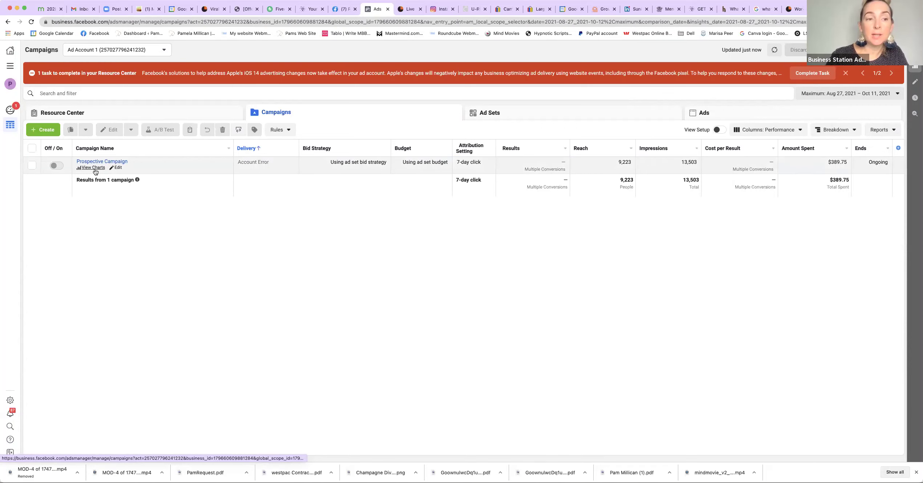
{"action": "left_click", "coordinate": [93, 167]}
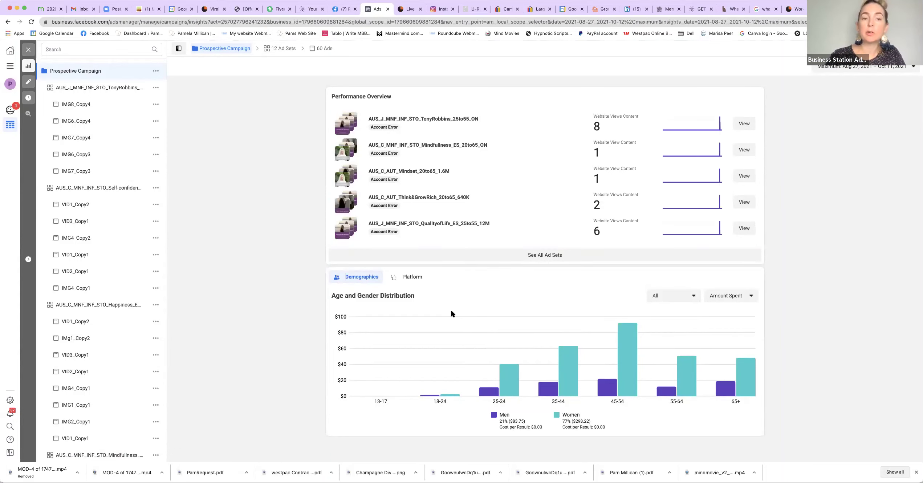
- Examine the campaign's age and gender distribution and its placement per platform, including the device type options
{"action": "scroll", "coordinate": [451, 313], "scroll_direction": "down", "scroll_amount": 2}
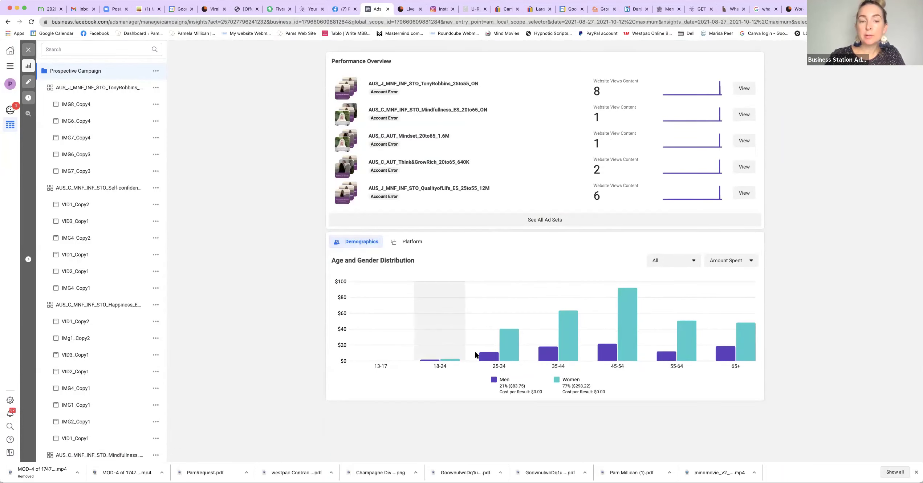
{"action": "mouse_move", "coordinate": [503, 352]}
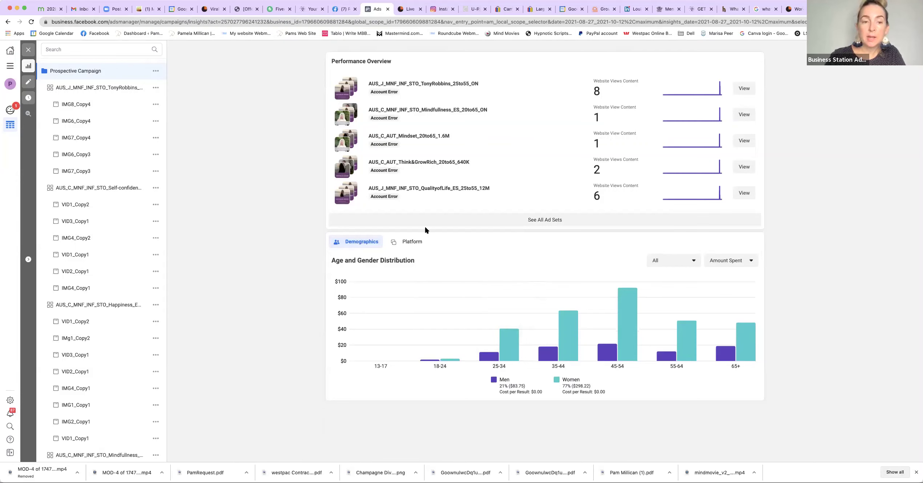
{"action": "left_click", "coordinate": [414, 245]}
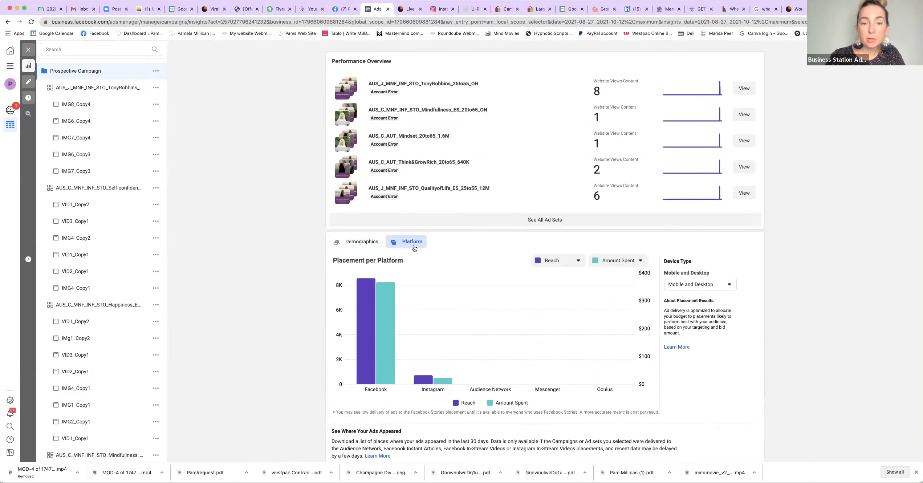
{"action": "mouse_move", "coordinate": [374, 332]}
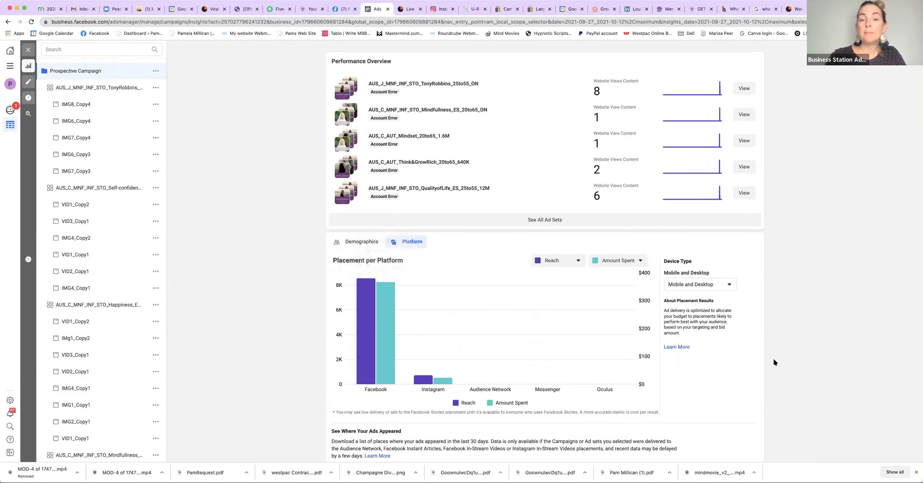
{"action": "left_click", "coordinate": [732, 288]}
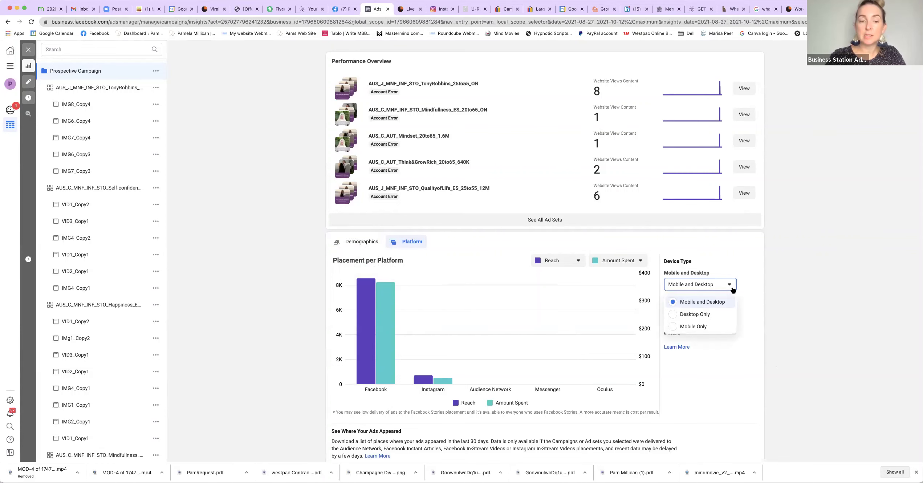
{"action": "left_click", "coordinate": [731, 286]}
{"action": "scroll", "coordinate": [731, 410], "scroll_direction": "down", "scroll_amount": 2}
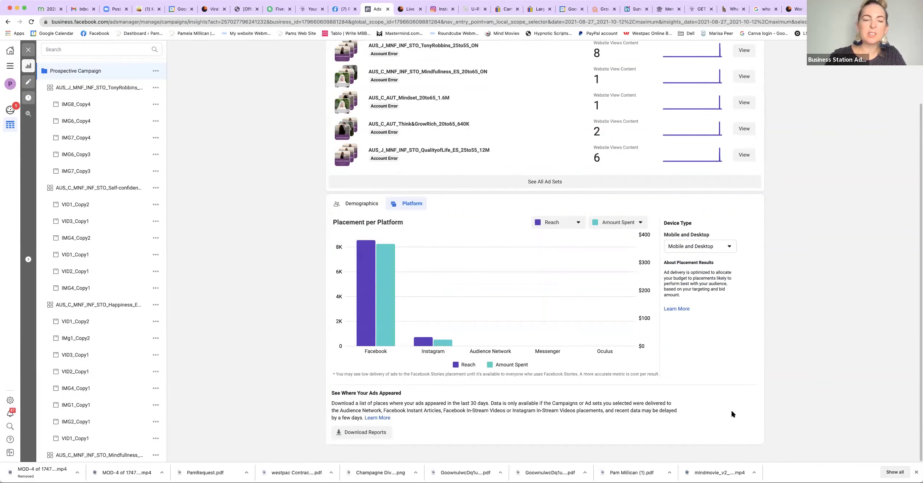
{"action": "scroll", "coordinate": [731, 410], "scroll_direction": "up", "scroll_amount": 4}
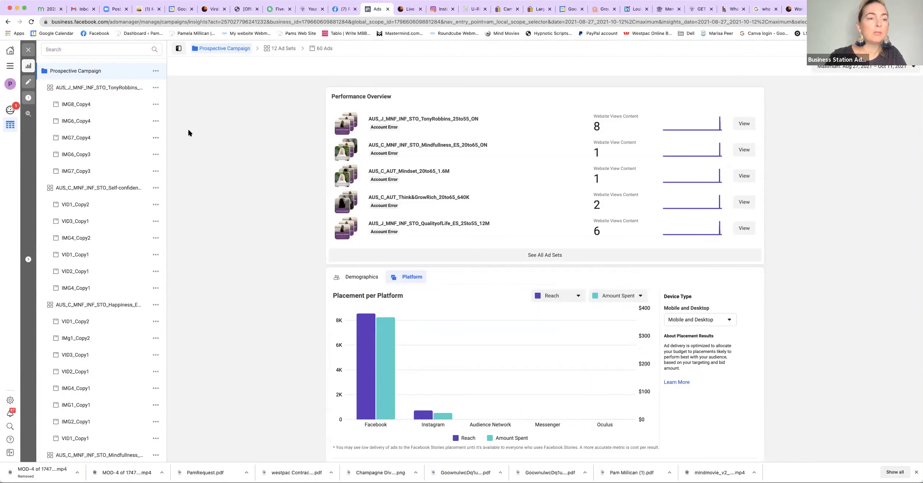
- Close the campaign charts and start a custom report for Prospective Campaign from the campaigns table
{"action": "left_click", "coordinate": [29, 49]}
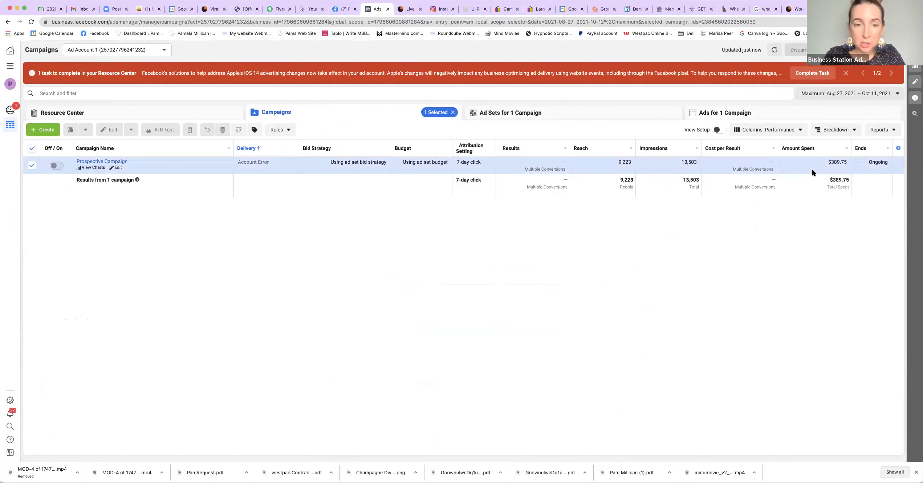
{"action": "mouse_move", "coordinate": [511, 159]}
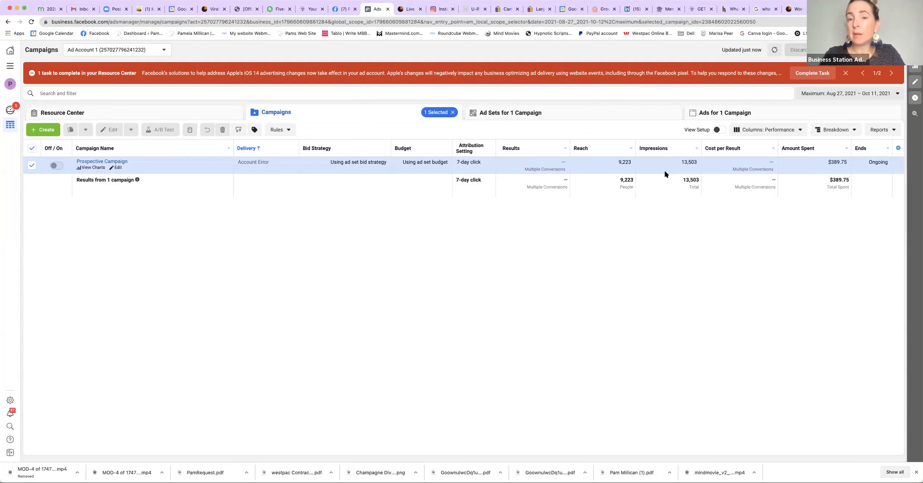
{"action": "left_click", "coordinate": [891, 131]}
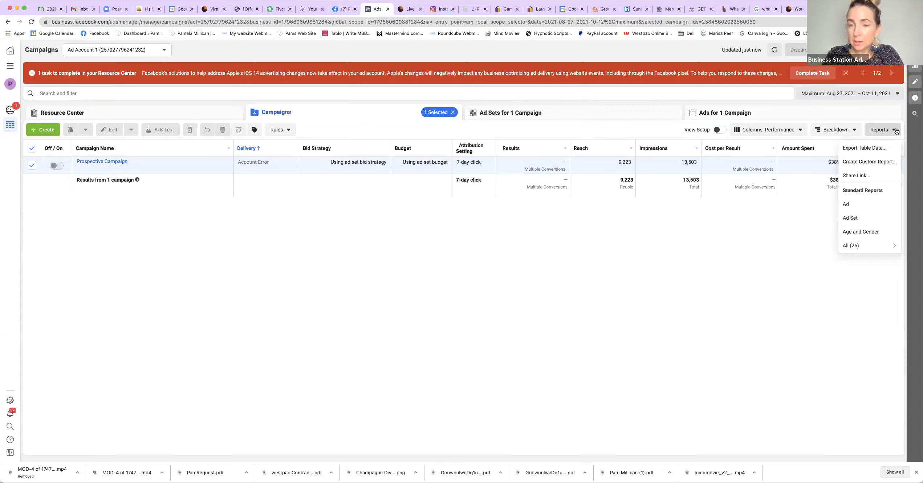
{"action": "mouse_move", "coordinate": [856, 247]}
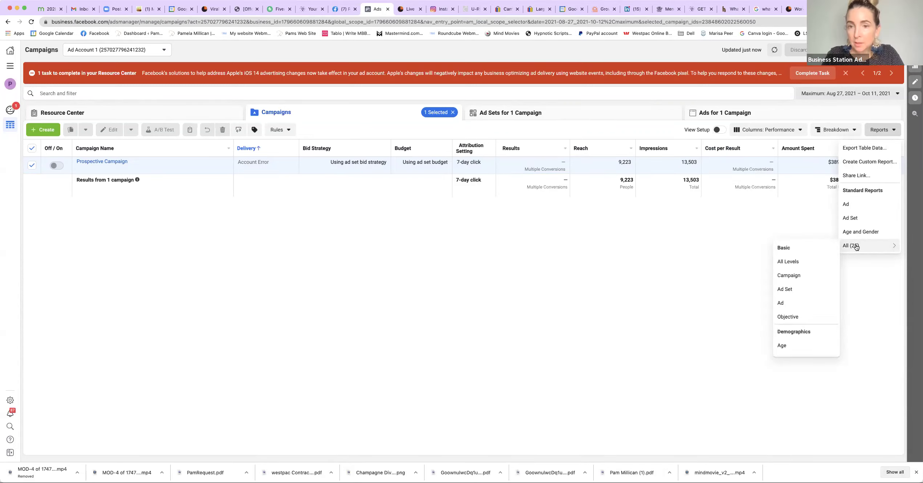
{"action": "left_click", "coordinate": [875, 162]}
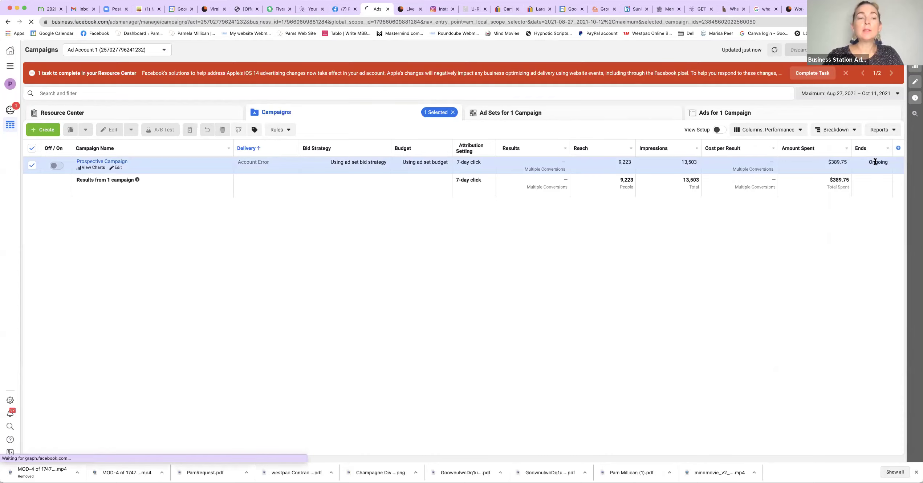
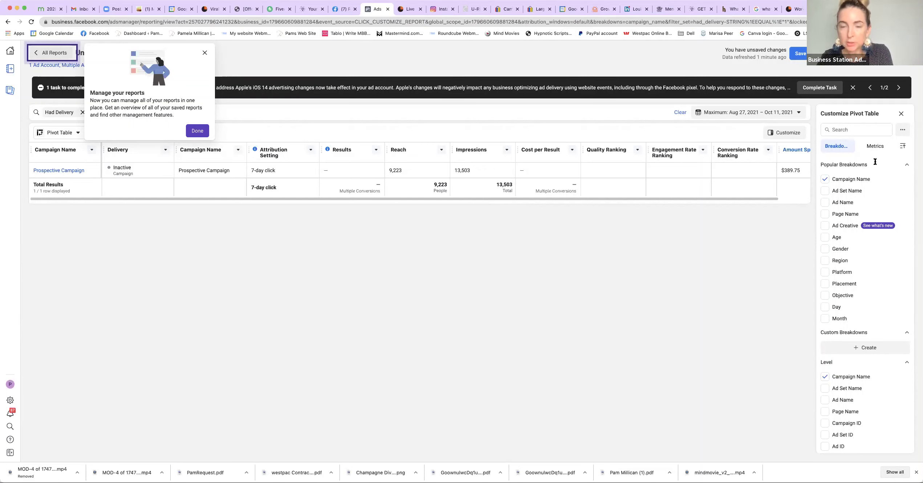
- Look through the popular and performance metrics and the custom column options available for the report's pivot table
{"action": "left_click", "coordinate": [874, 146]}
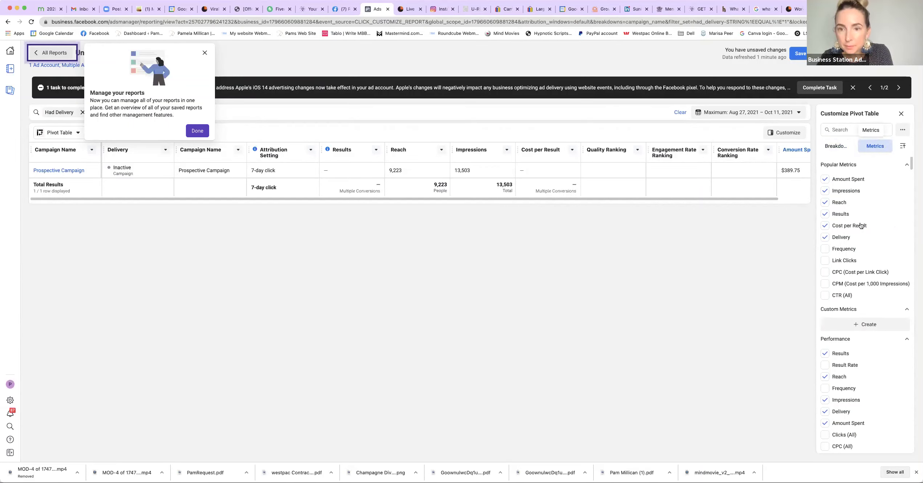
{"action": "scroll", "coordinate": [860, 225], "scroll_direction": "down", "scroll_amount": 1}
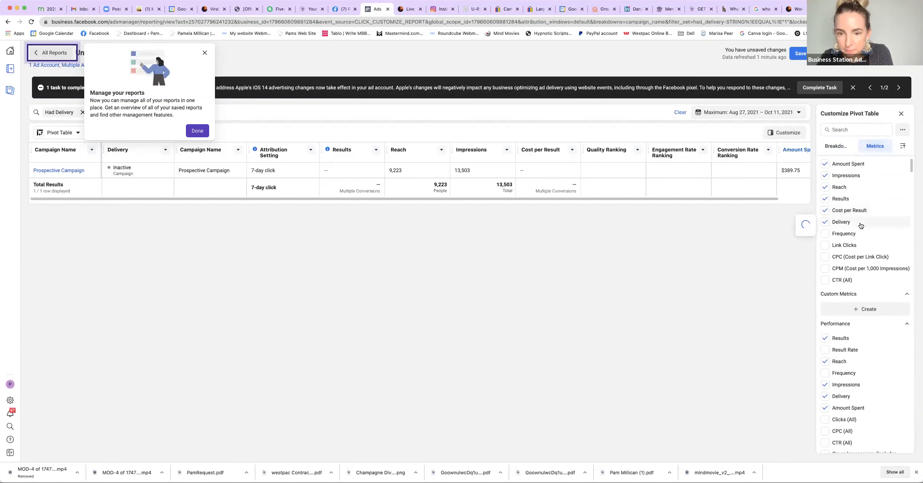
{"action": "scroll", "coordinate": [861, 226], "scroll_direction": "down", "scroll_amount": 10}
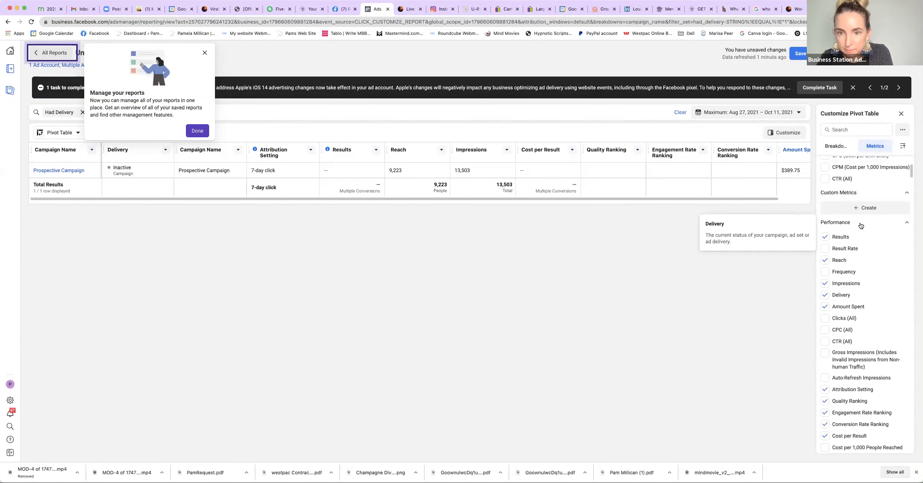
{"action": "scroll", "coordinate": [860, 225], "scroll_direction": "up", "scroll_amount": 3}
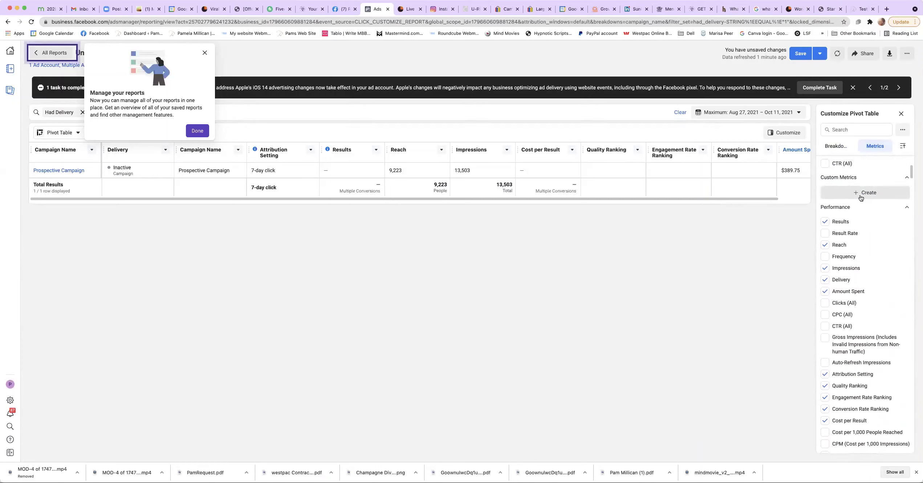
{"action": "left_click", "coordinate": [902, 130]}
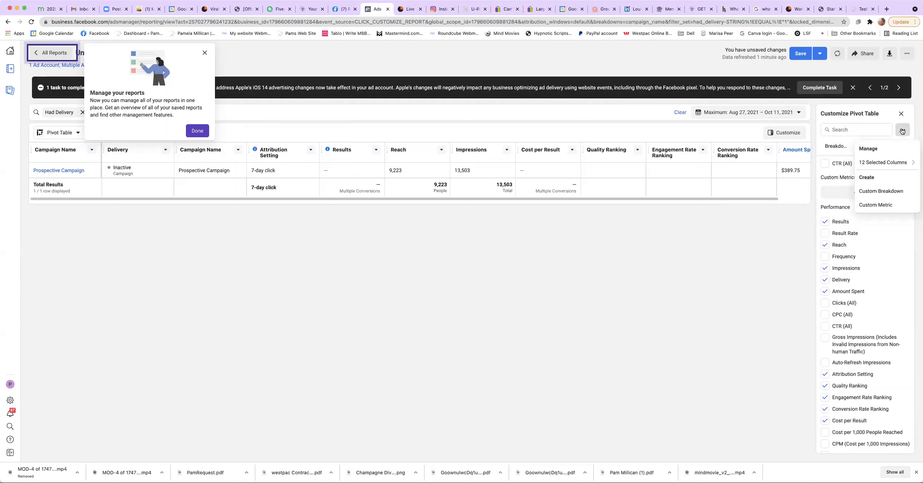
{"action": "left_click", "coordinate": [902, 130]}
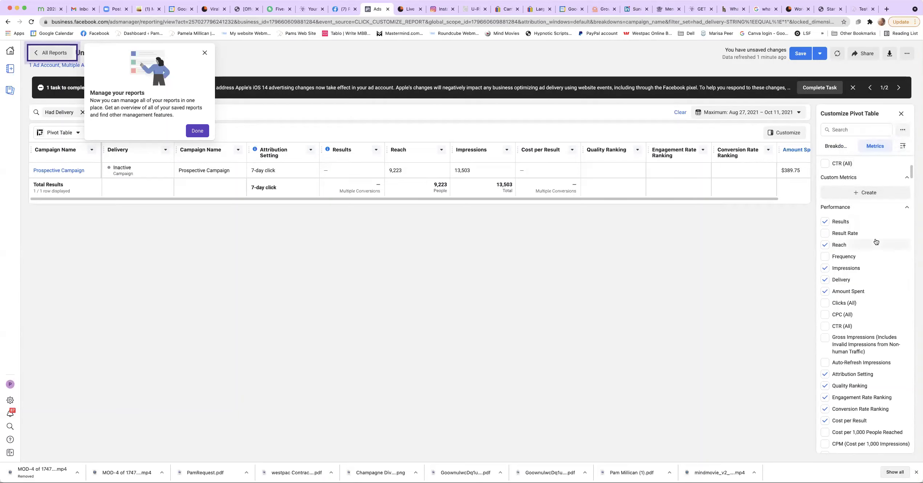
{"action": "mouse_move", "coordinate": [863, 234]}
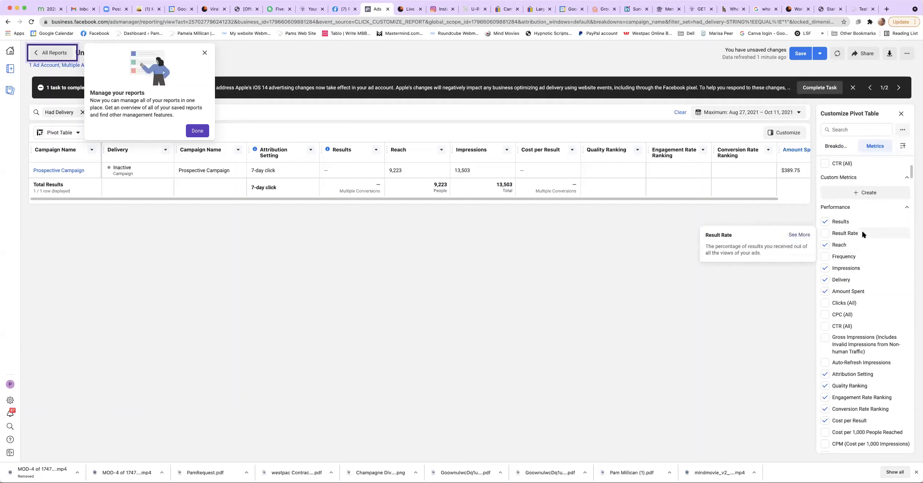
- Look through the breakdown options for the pivot table and the custom breakdown creator, closing it without creating one
{"action": "left_click", "coordinate": [903, 146]}
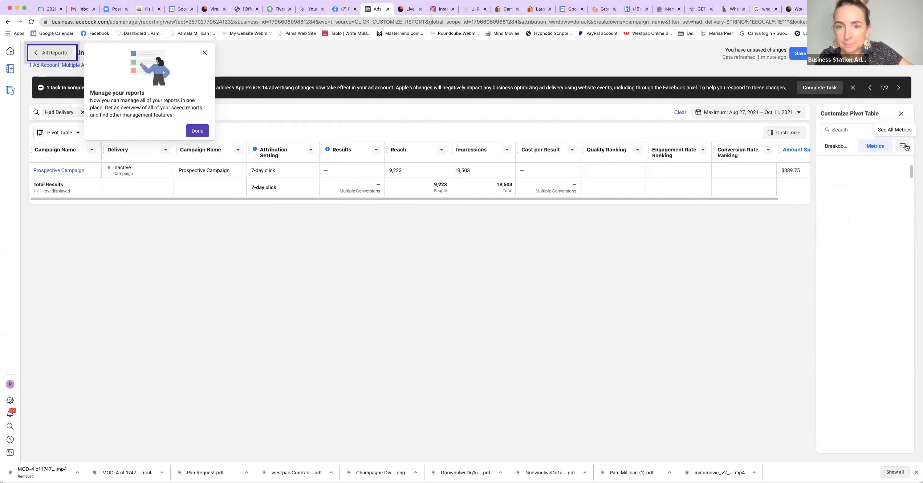
{"action": "left_click", "coordinate": [835, 146]}
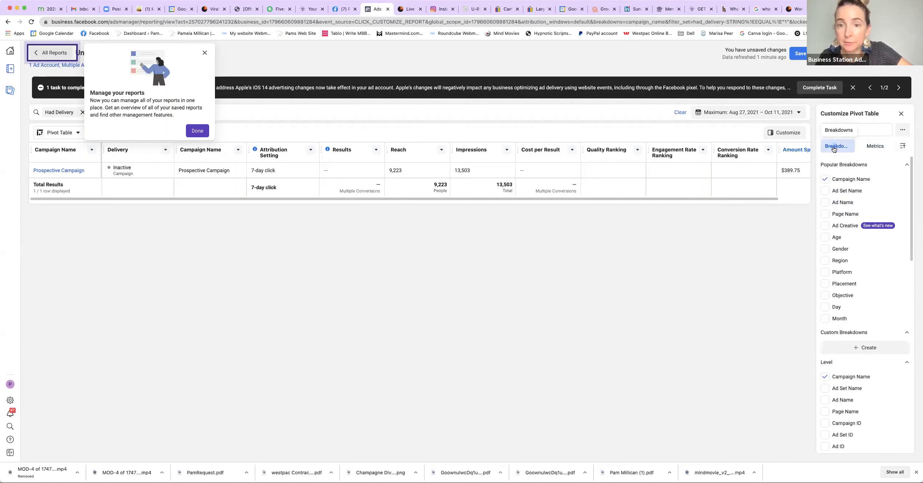
{"action": "left_click", "coordinate": [869, 345]}
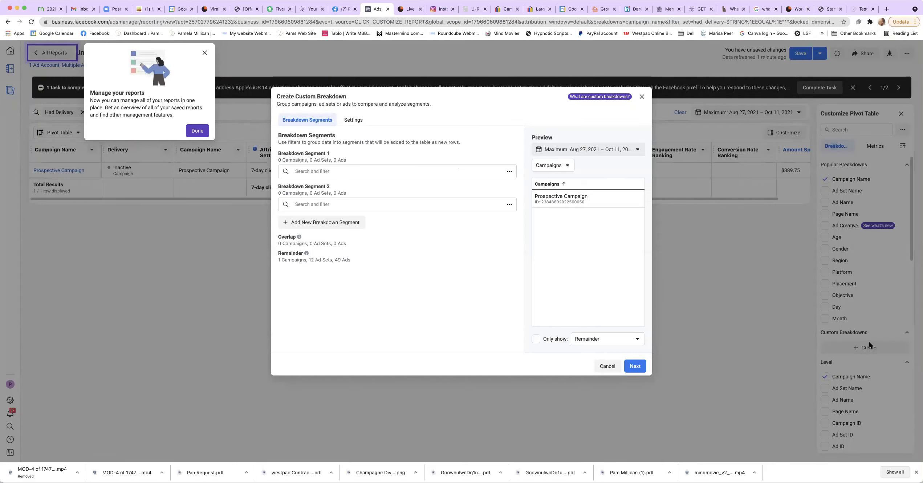
{"action": "left_click", "coordinate": [642, 97]}
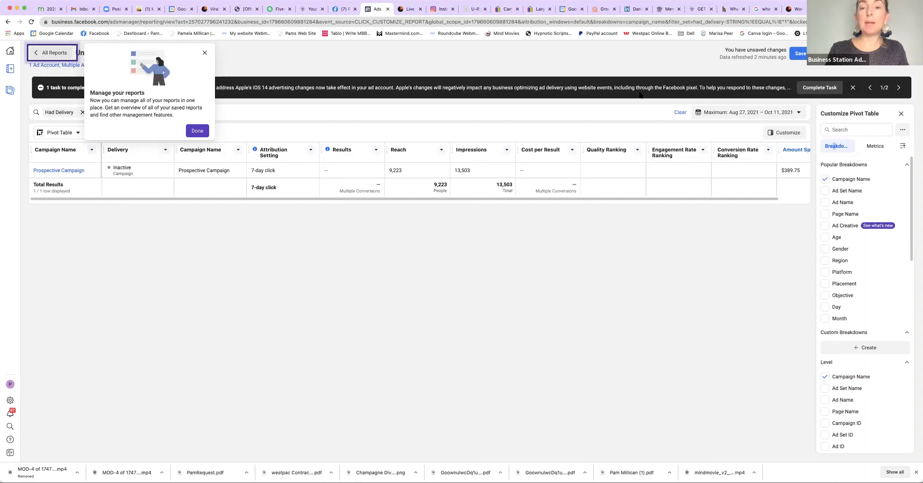
- Close the pivot table customization and the report tip, and remove the Had Delivery filter from the report
{"action": "left_click", "coordinate": [901, 113]}
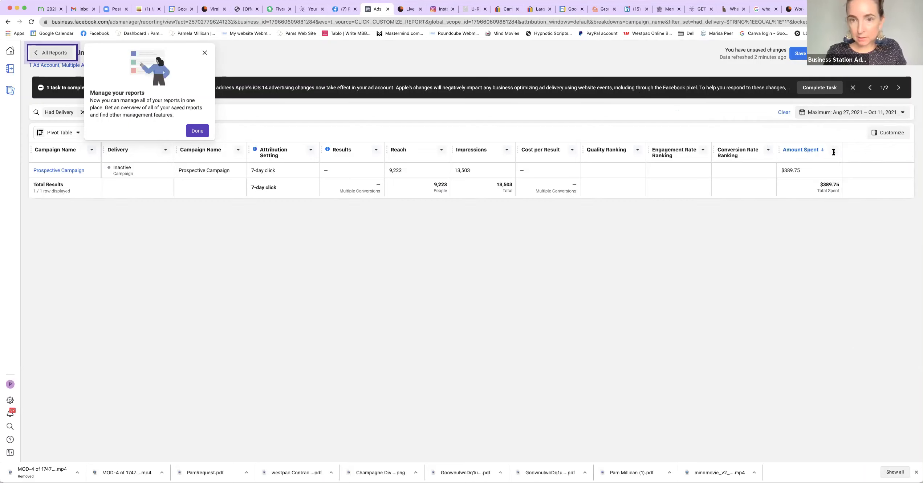
{"action": "left_click", "coordinate": [205, 53]}
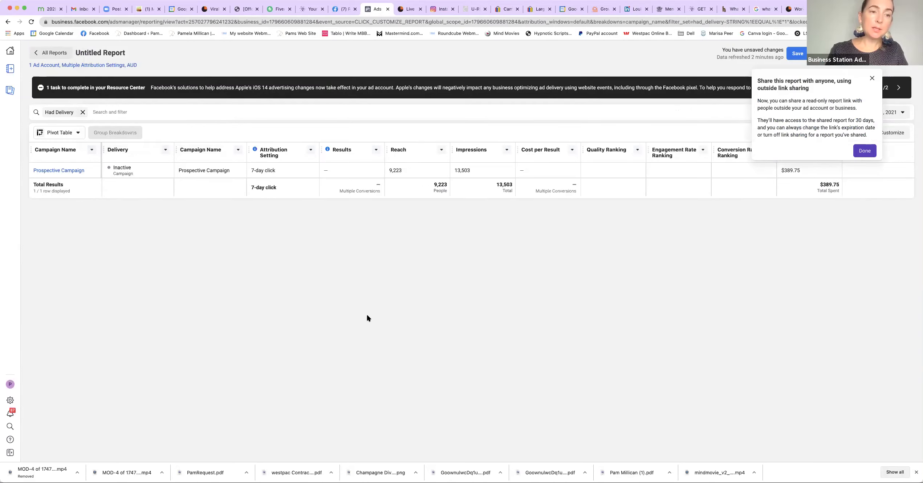
{"action": "left_click", "coordinate": [82, 112]}
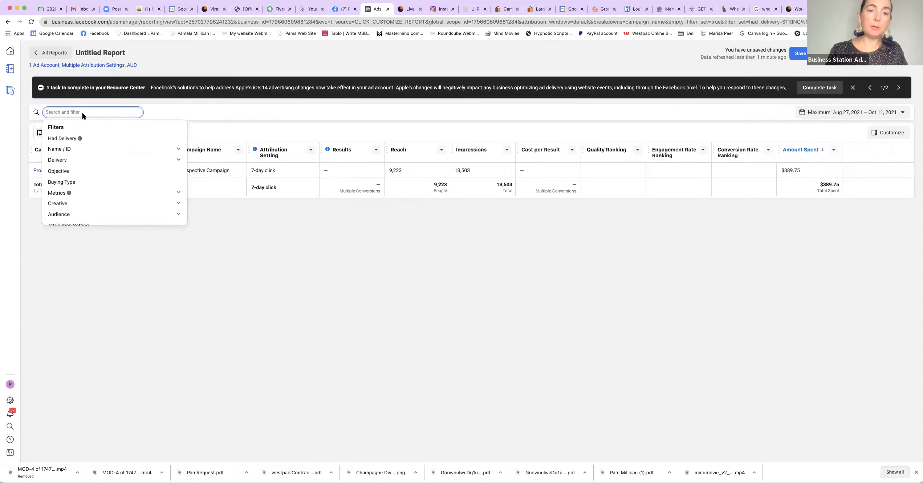
{"action": "left_click", "coordinate": [299, 305]}
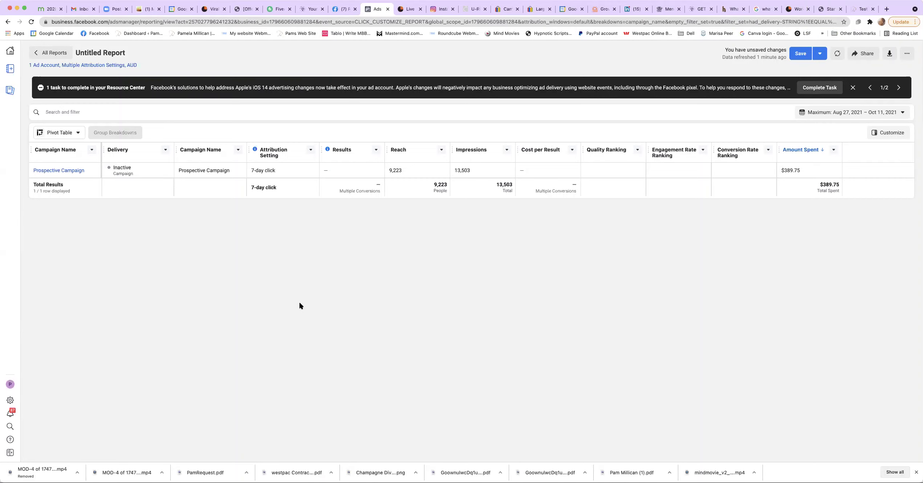
- Leave the untitled reports without saving their changes and return to the list of all ads reports
{"action": "left_click", "coordinate": [54, 52]}
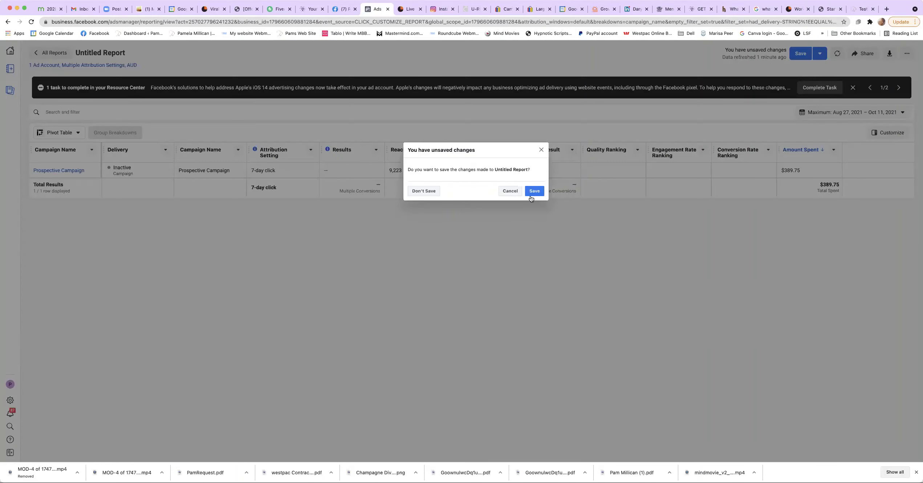
{"action": "left_click", "coordinate": [510, 191]}
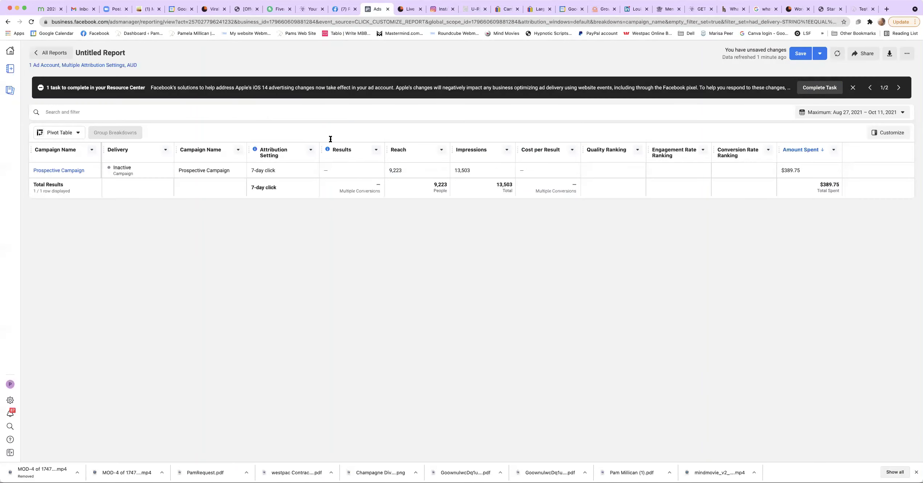
{"action": "left_click", "coordinate": [50, 53]}
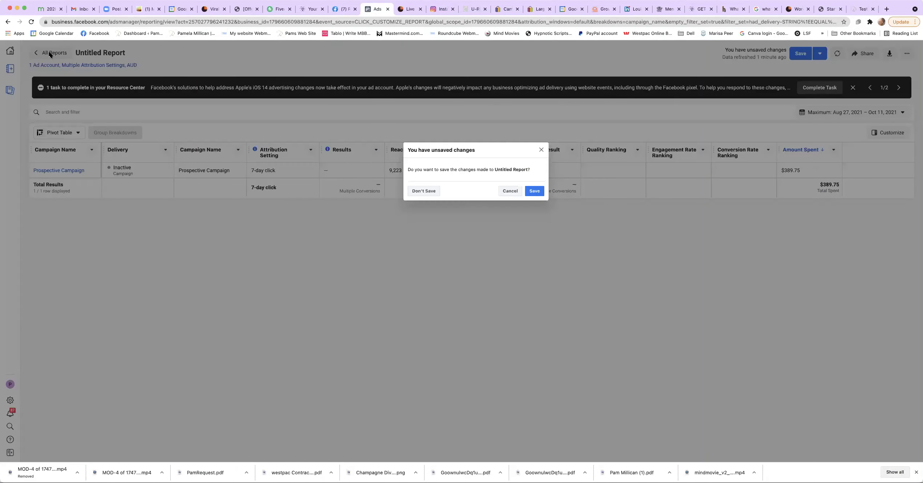
{"action": "left_click", "coordinate": [424, 190]}
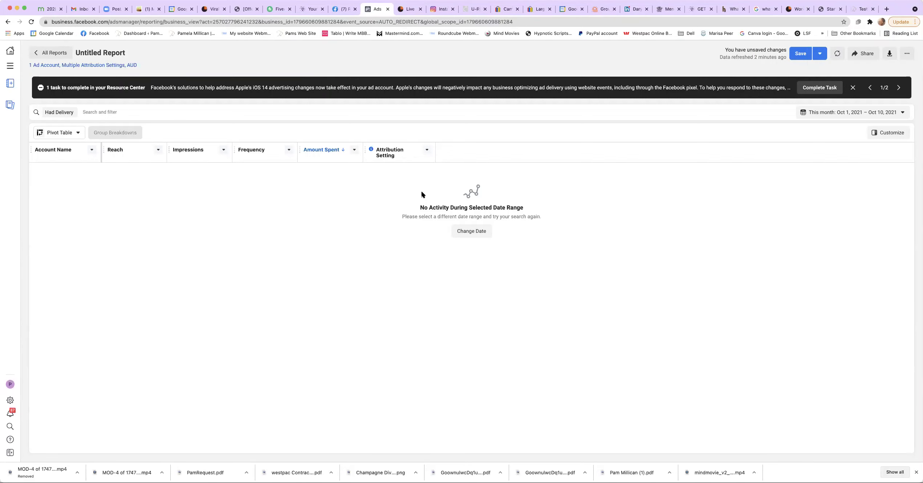
{"action": "left_click", "coordinate": [341, 9]}
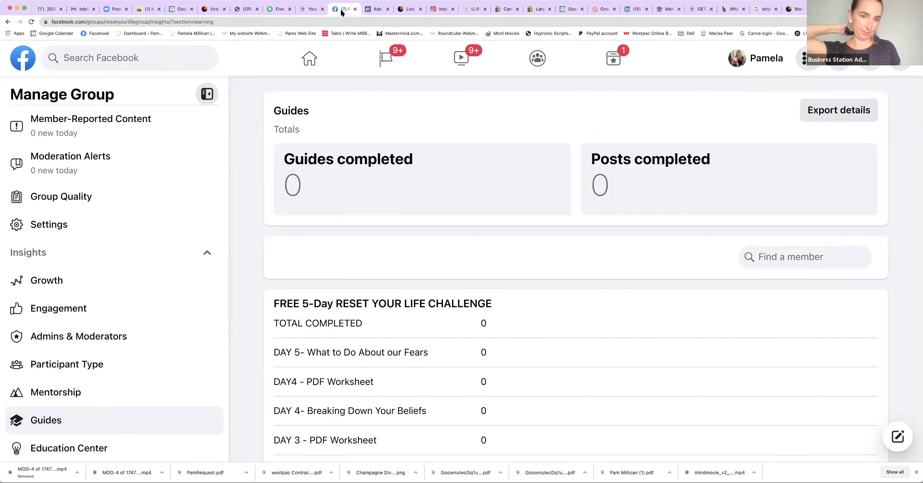
{"action": "left_click", "coordinate": [371, 9]}
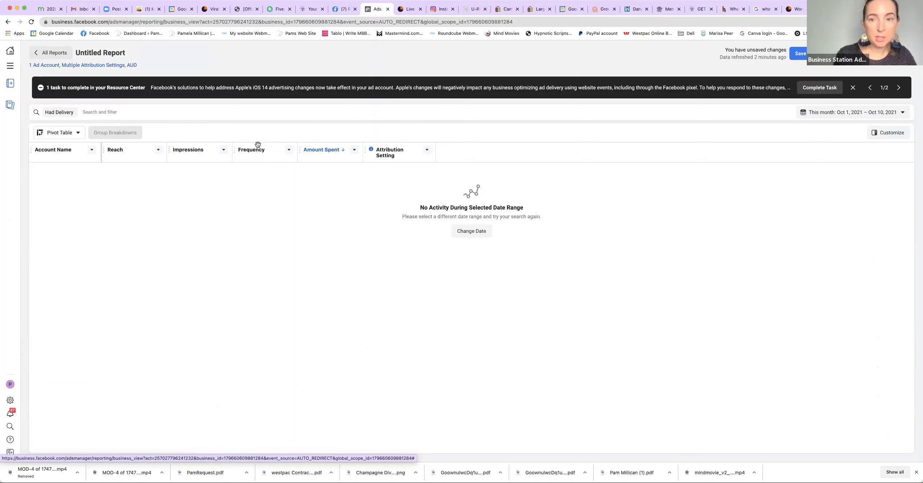
{"action": "left_click", "coordinate": [51, 48]}
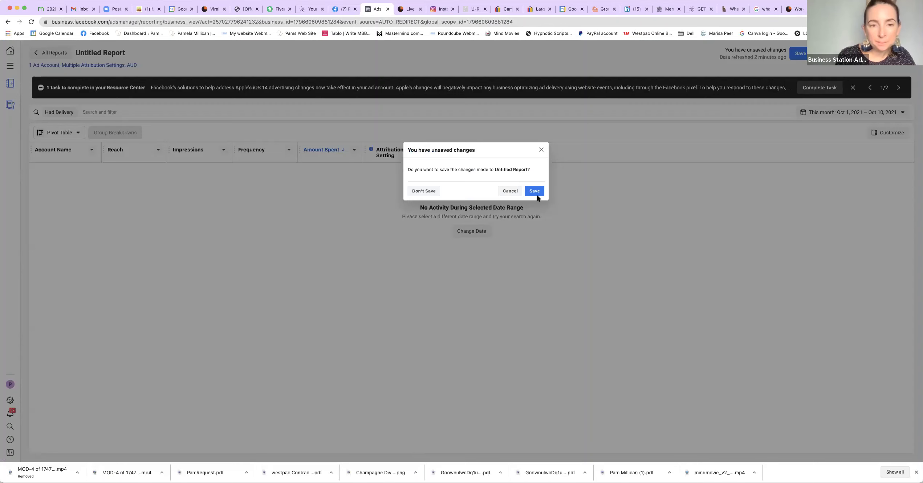
{"action": "left_click", "coordinate": [425, 192]}
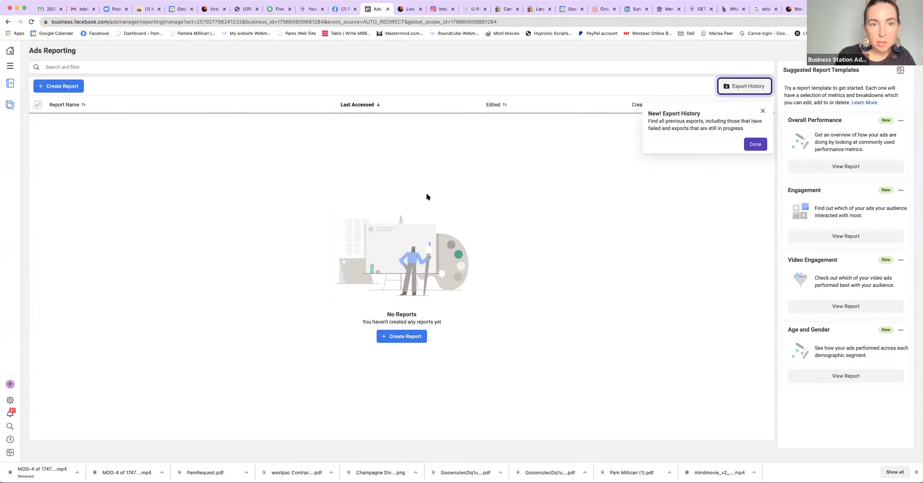
- Return to Ads Manager's campaigns and switch from Ad Account 1 to the personal ad account
{"action": "left_click", "coordinate": [9, 67]}
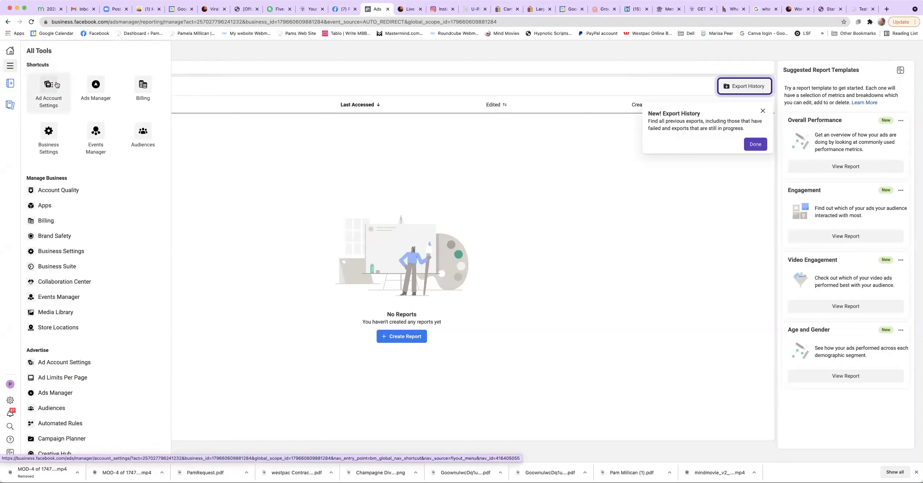
{"action": "left_click", "coordinate": [91, 90]}
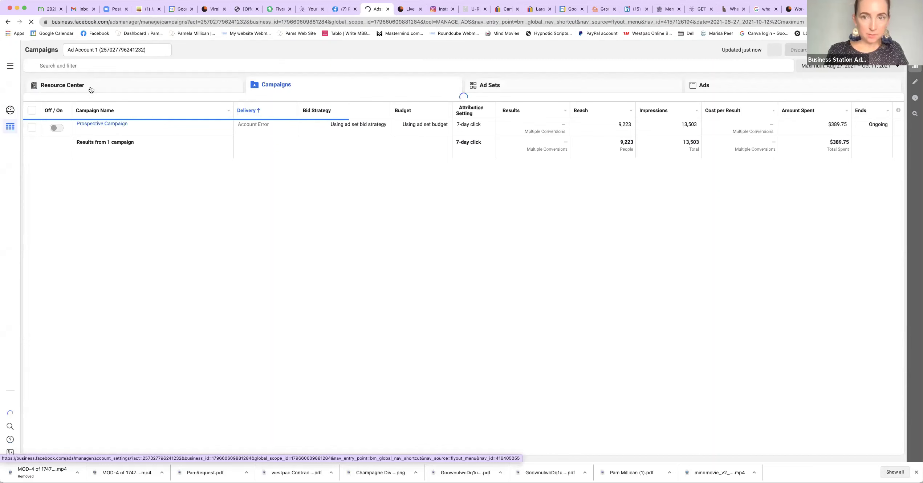
{"action": "left_click", "coordinate": [149, 49]}
{"action": "left_click", "coordinate": [133, 103]}
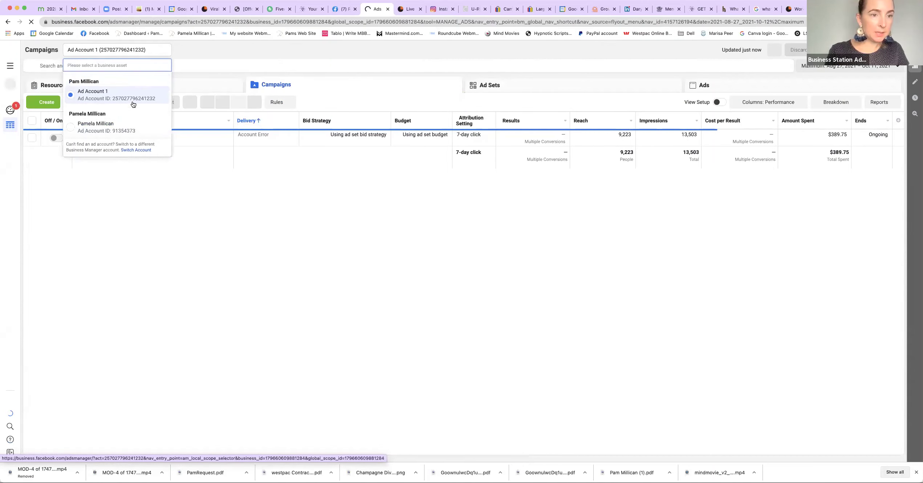
{"action": "left_click", "coordinate": [127, 123]}
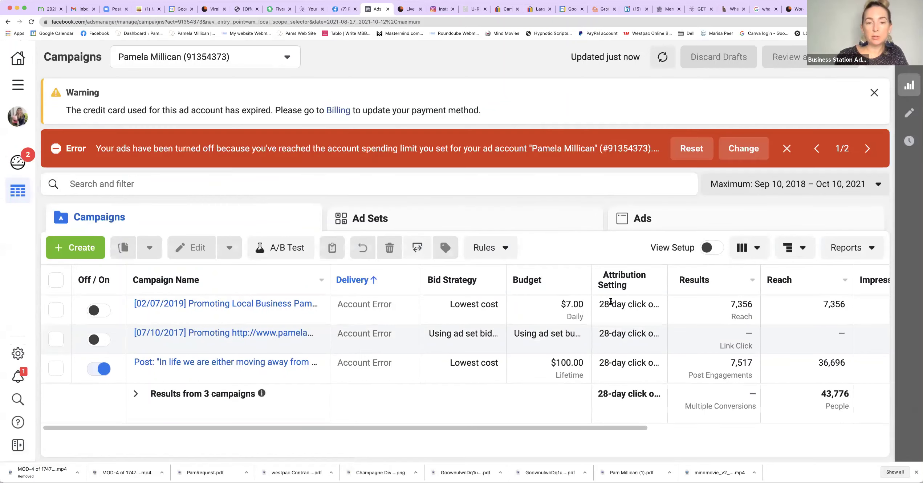
- Review the campaigns' results and costs, including their click metrics in the Performance and Clicks columns
{"action": "scroll", "coordinate": [610, 303], "scroll_direction": "right", "scroll_amount": 6}
{"action": "scroll", "coordinate": [614, 301], "scroll_direction": "right", "scroll_amount": 2}
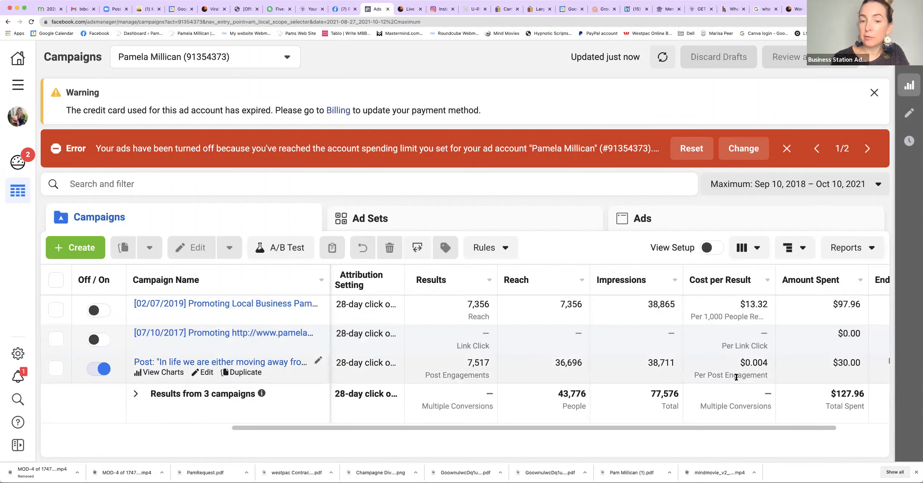
{"action": "scroll", "coordinate": [736, 378], "scroll_direction": "right", "scroll_amount": 4}
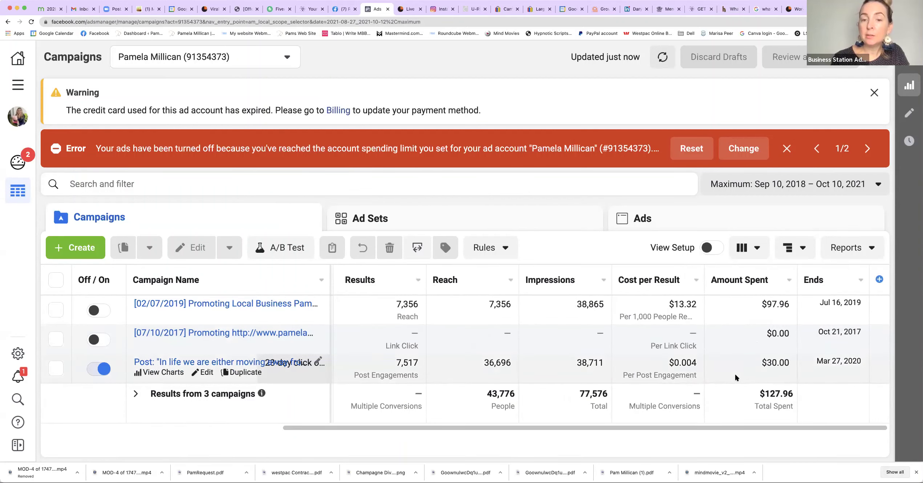
{"action": "left_click", "coordinate": [758, 248]}
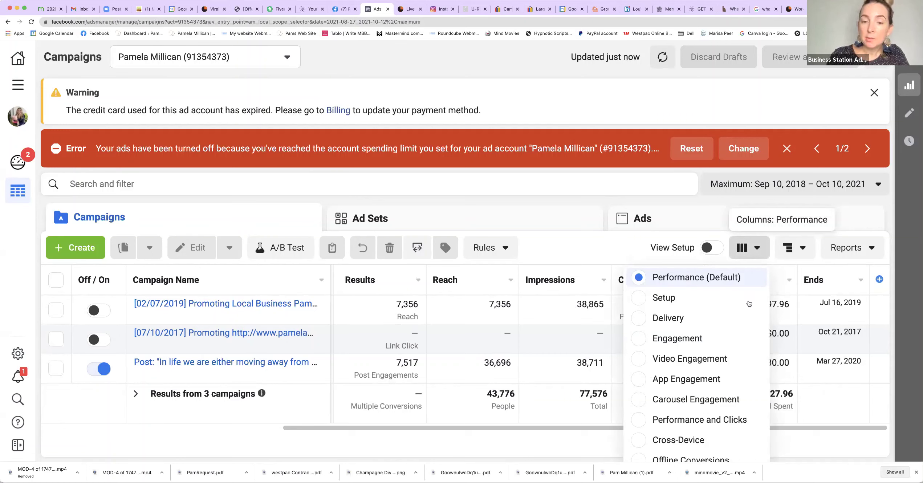
{"action": "left_click", "coordinate": [713, 419]}
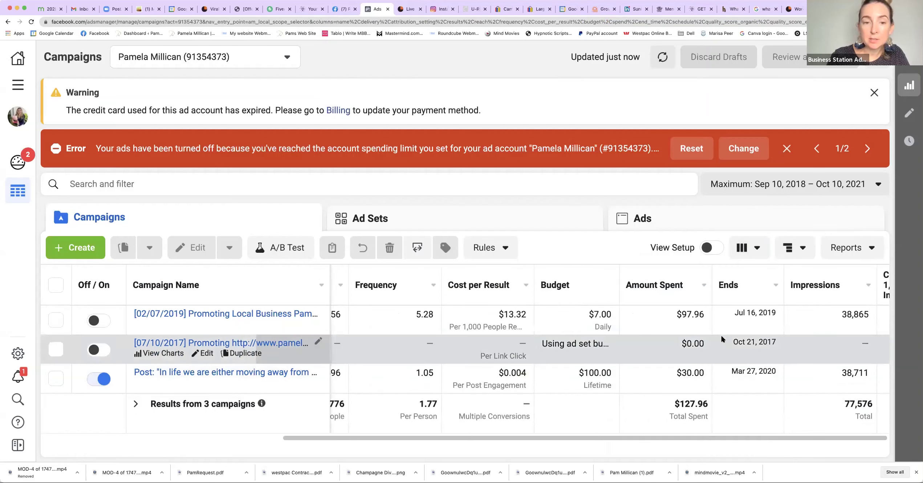
{"action": "scroll", "coordinate": [721, 335], "scroll_direction": "right", "scroll_amount": 5}
{"action": "scroll", "coordinate": [721, 336], "scroll_direction": "right", "scroll_amount": 8}
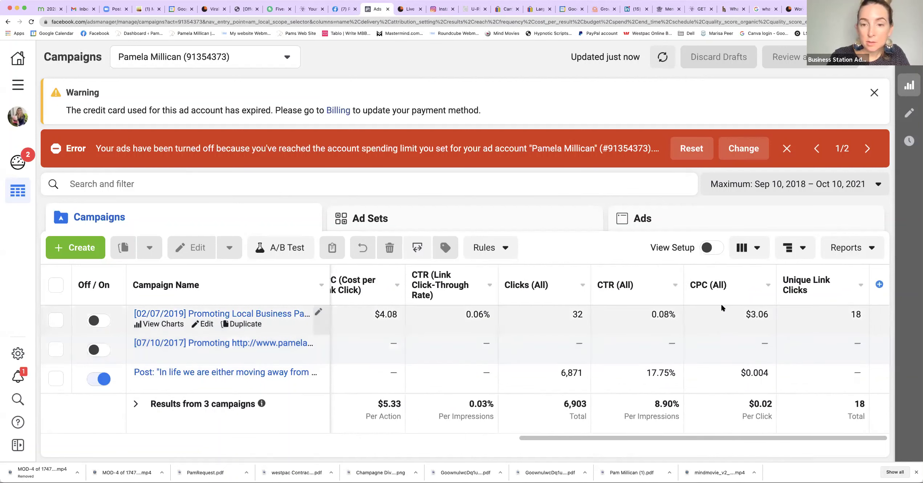
{"action": "scroll", "coordinate": [721, 327], "scroll_direction": "left", "scroll_amount": 4}
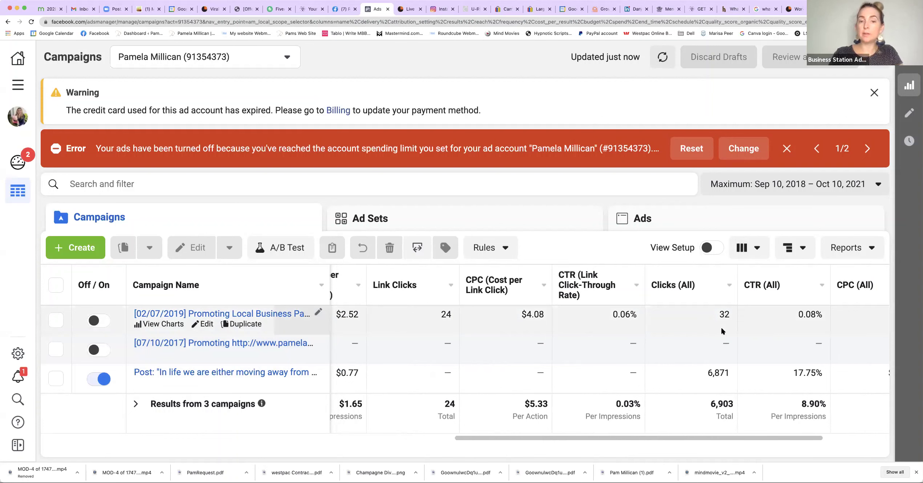
- Show the App Engagement columns for the campaigns and look through the metrics offered for customizing columns without applying changes
{"action": "left_click", "coordinate": [753, 249]}
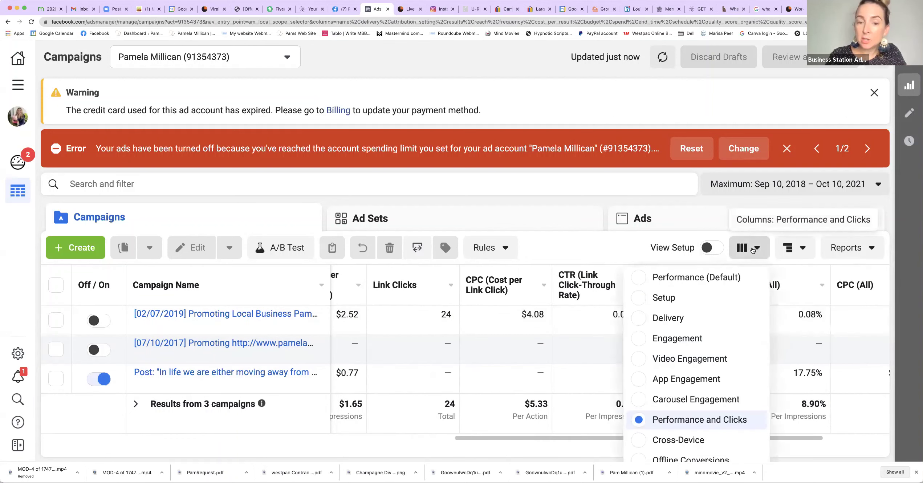
{"action": "left_click", "coordinate": [702, 378]}
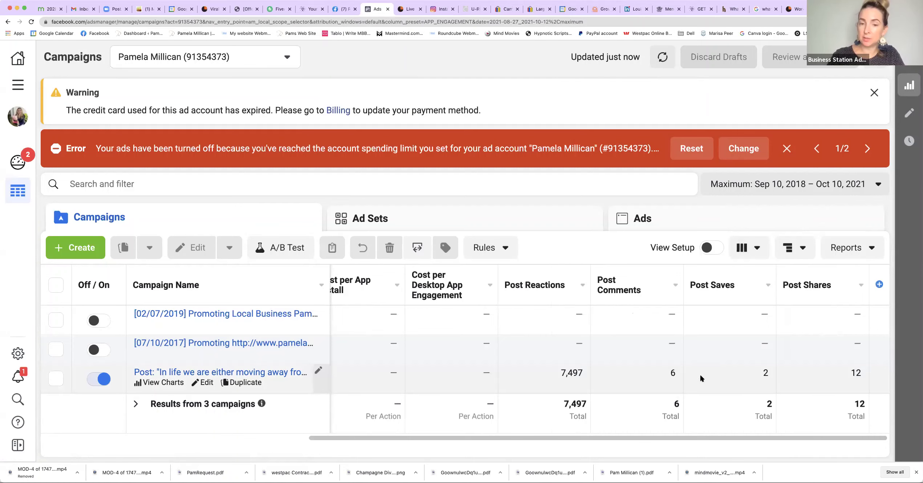
{"action": "left_click", "coordinate": [758, 249]}
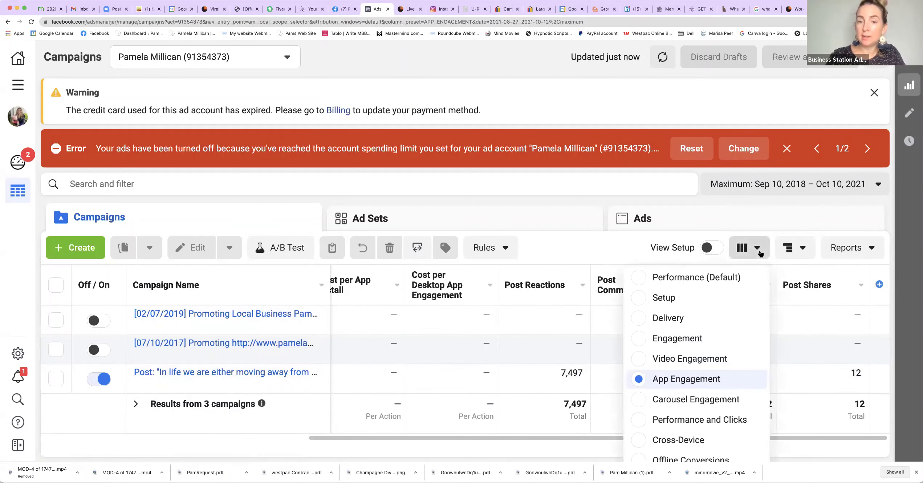
{"action": "scroll", "coordinate": [690, 399], "scroll_direction": "down", "scroll_amount": 3}
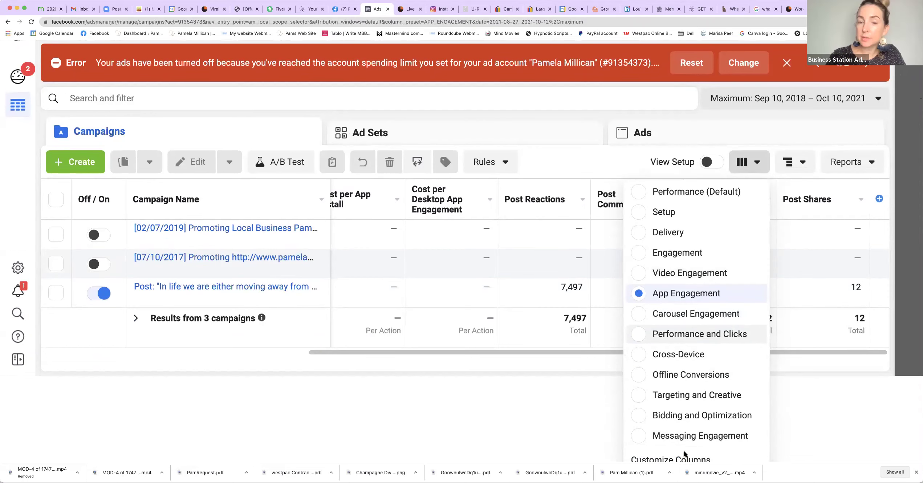
{"action": "scroll", "coordinate": [734, 418], "scroll_direction": "up", "scroll_amount": 3}
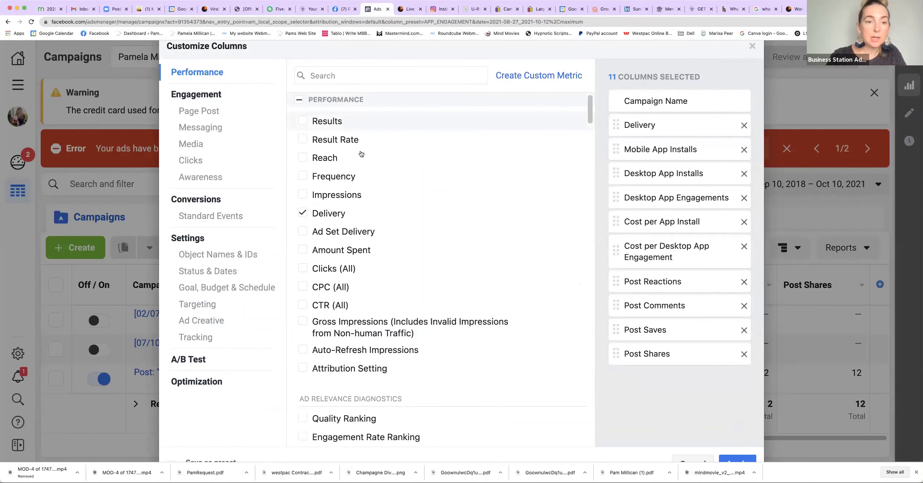
{"action": "mouse_move", "coordinate": [470, 196]}
{"action": "scroll", "coordinate": [471, 196], "scroll_direction": "down", "scroll_amount": 9}
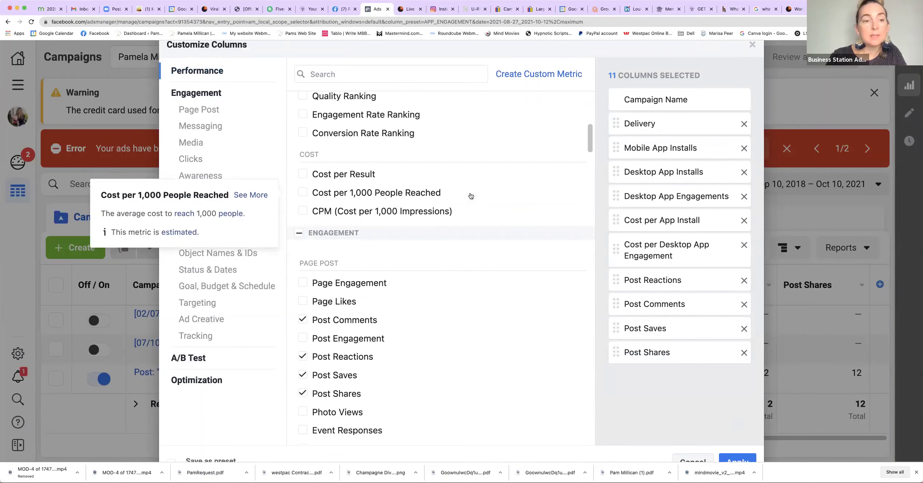
{"action": "left_click", "coordinate": [751, 46]}
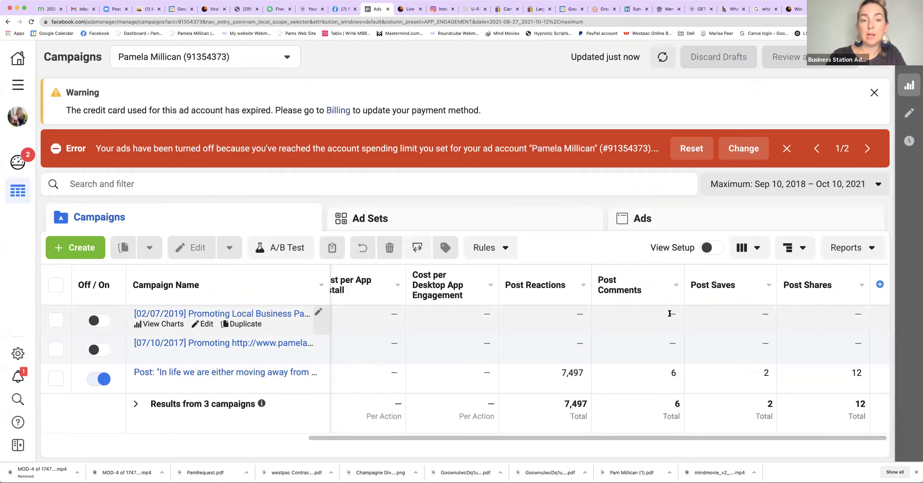
{"action": "scroll", "coordinate": [665, 308], "scroll_direction": "left", "scroll_amount": 10}
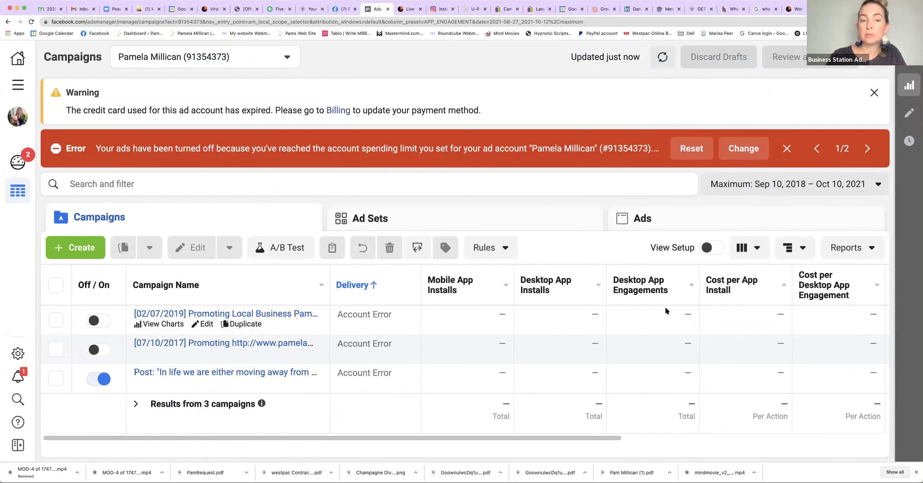
{"action": "scroll", "coordinate": [665, 310], "scroll_direction": "right", "scroll_amount": 10}
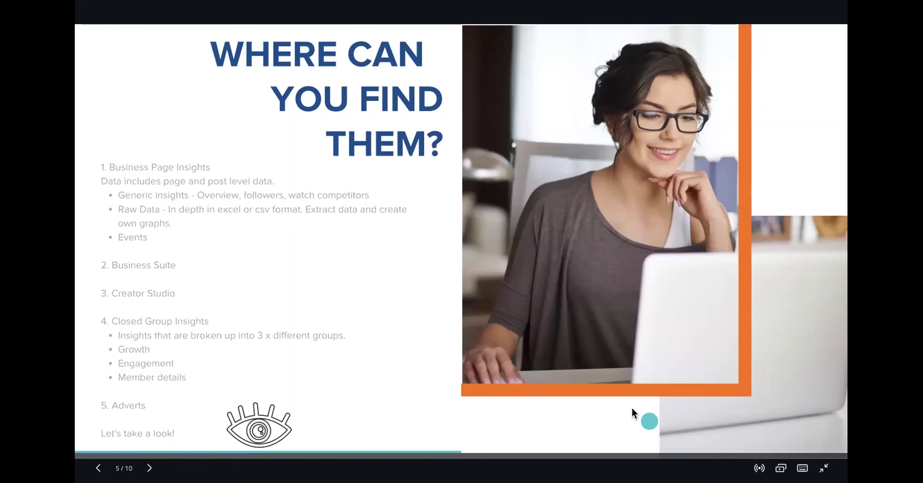
{"action": "left_click", "coordinate": [292, 262]}
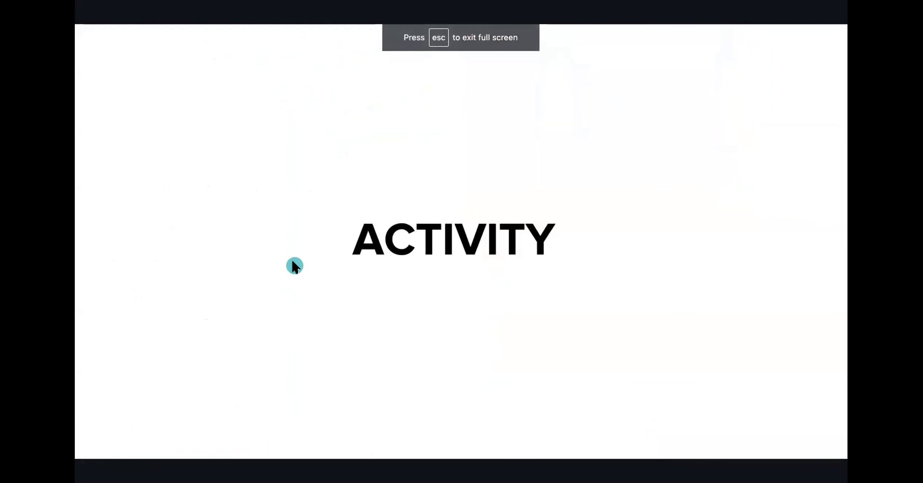
{"action": "key", "text": "Right"}
{"action": "key", "text": "Right"}
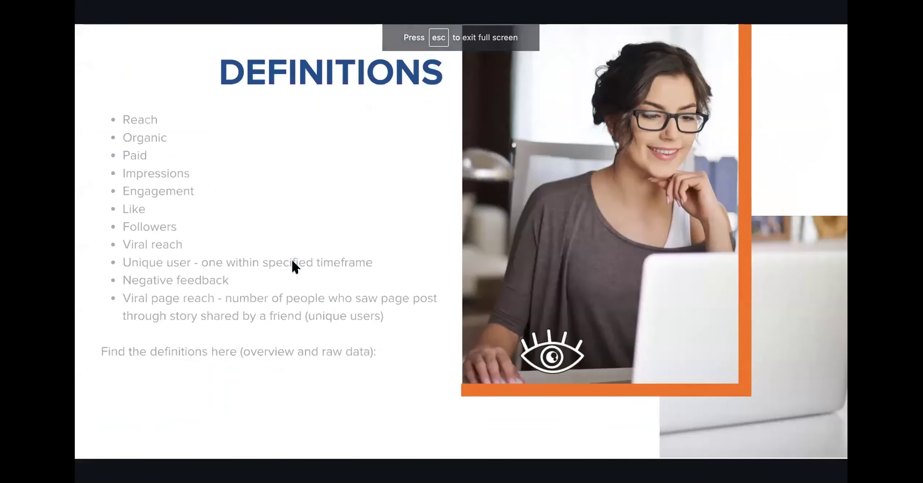